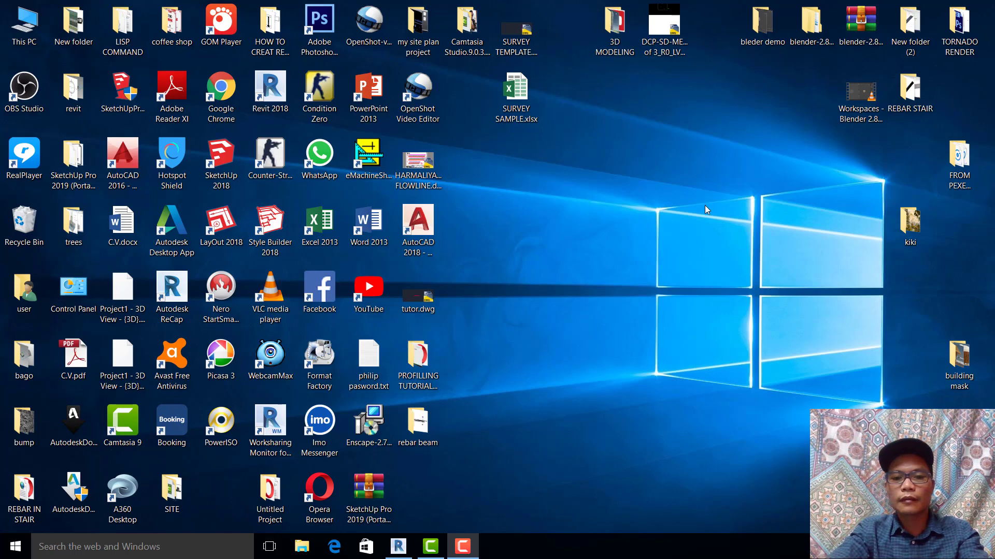
Switch to the open Revit project with the Level 1 floor plan
right_click(707, 206)
left_click(736, 239)
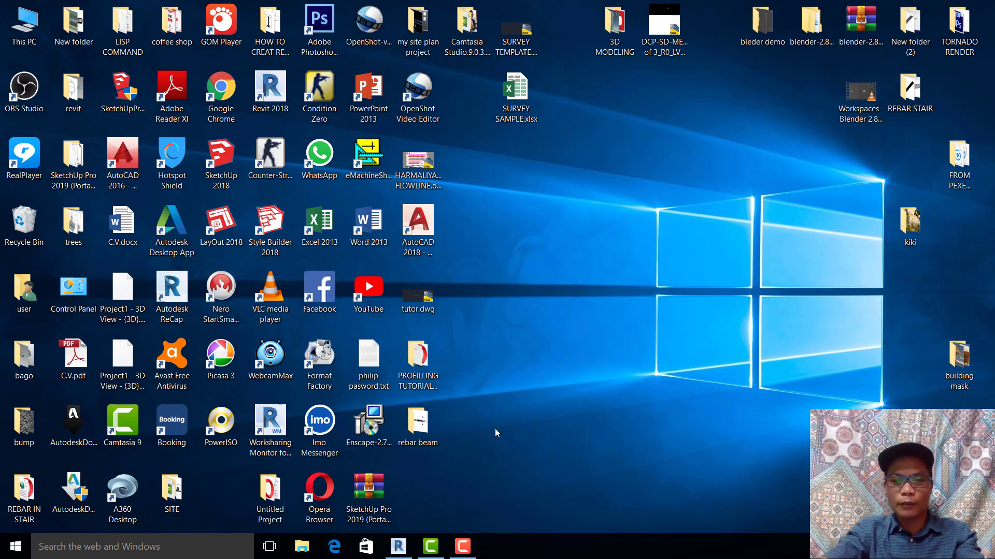
left_click(398, 547)
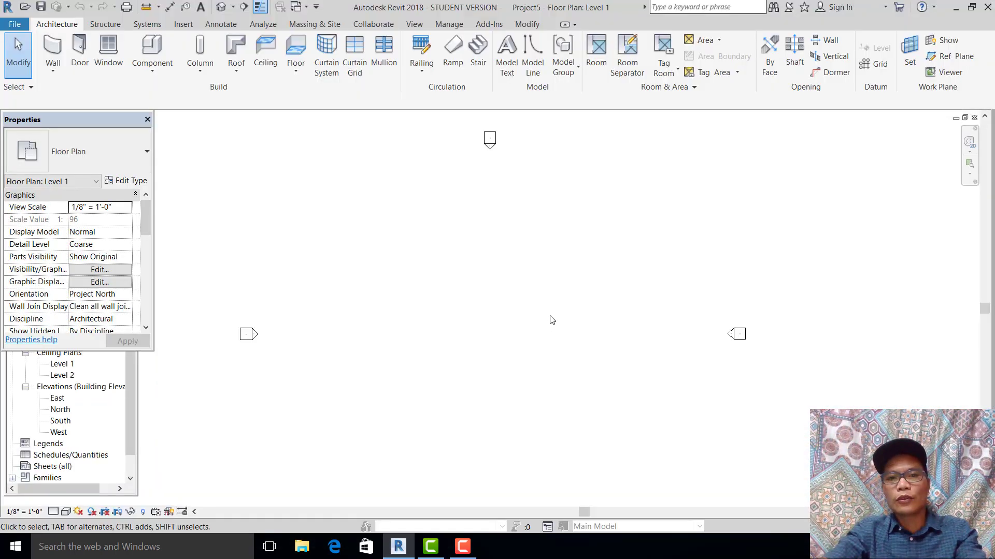
middle_click_drag(649, 247, 656, 228)
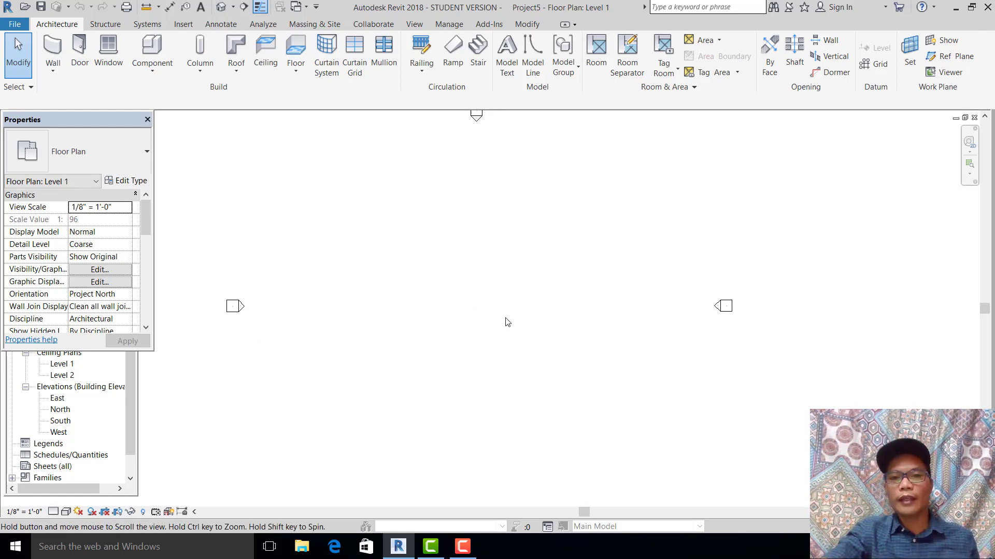
middle_click_drag(526, 331, 548, 333)
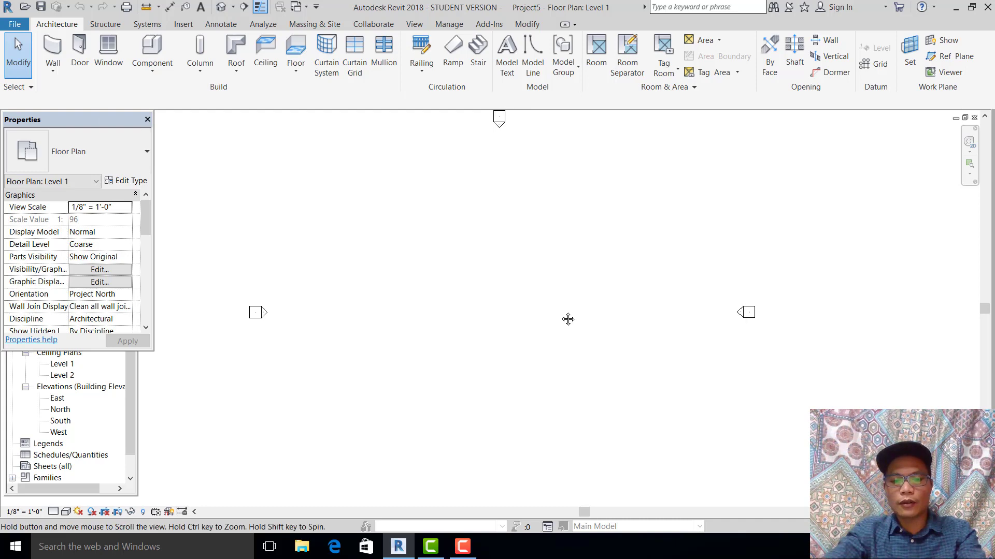
middle_click_drag(566, 312, 568, 321)
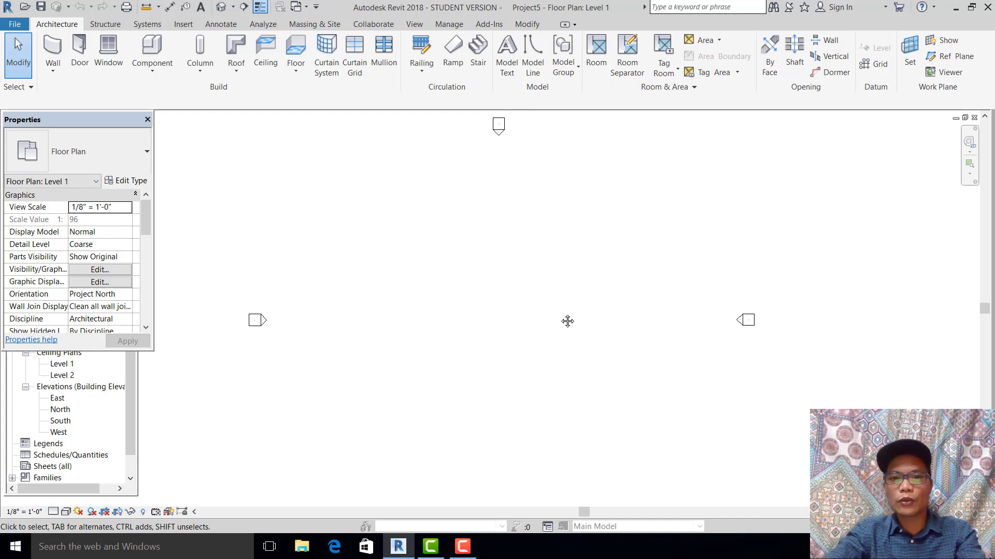
Set the project's length units to millimeters
key("u")
key("n")
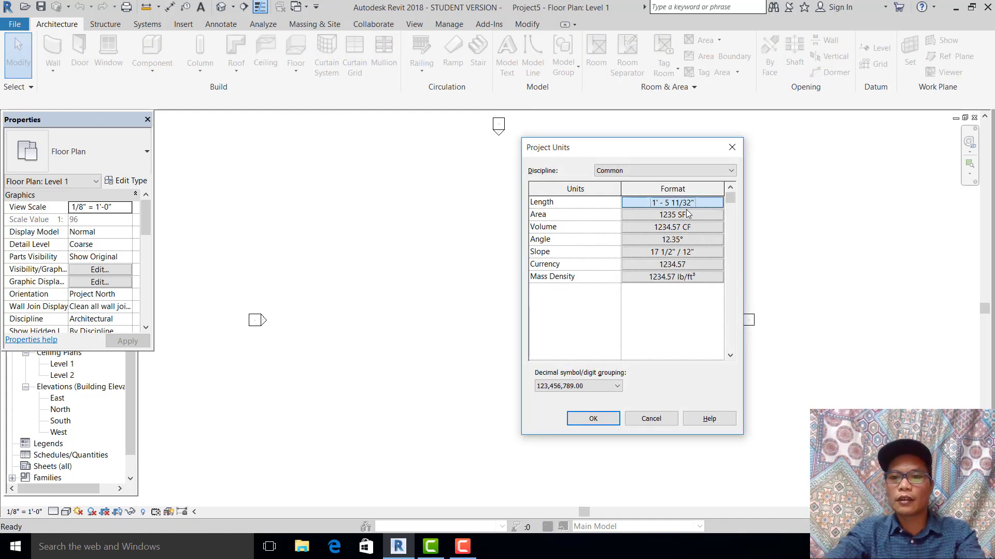
left_click(684, 210)
left_click(694, 228)
left_click(669, 292)
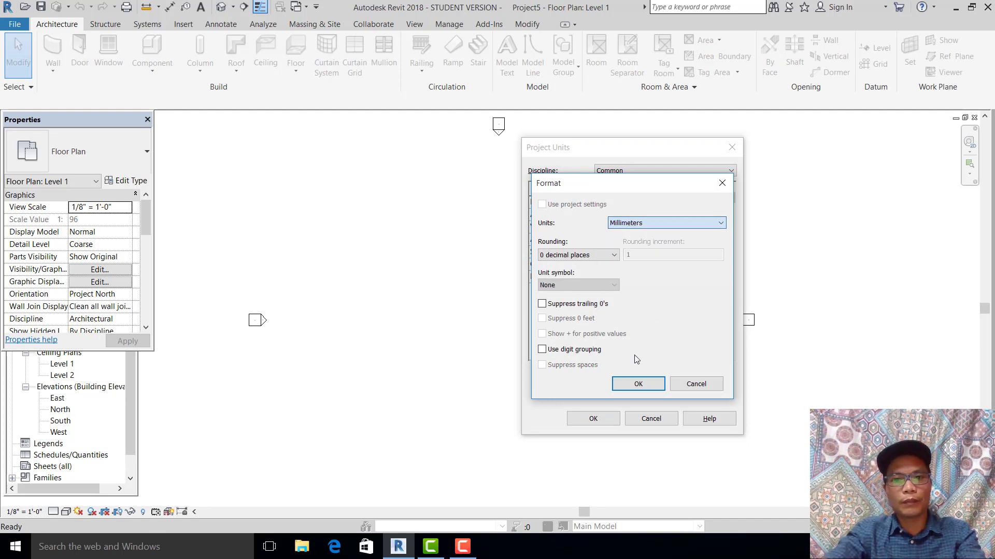
key("Return")
left_click(593, 419)
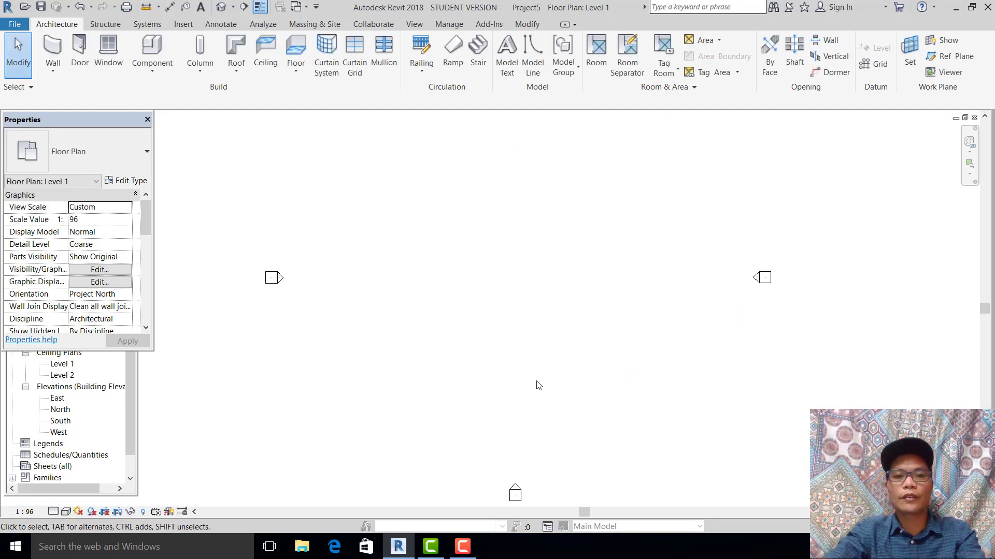
Check the length format in the project units without changing anything
middle_click_drag(428, 327, 446, 344)
key("u")
key("n")
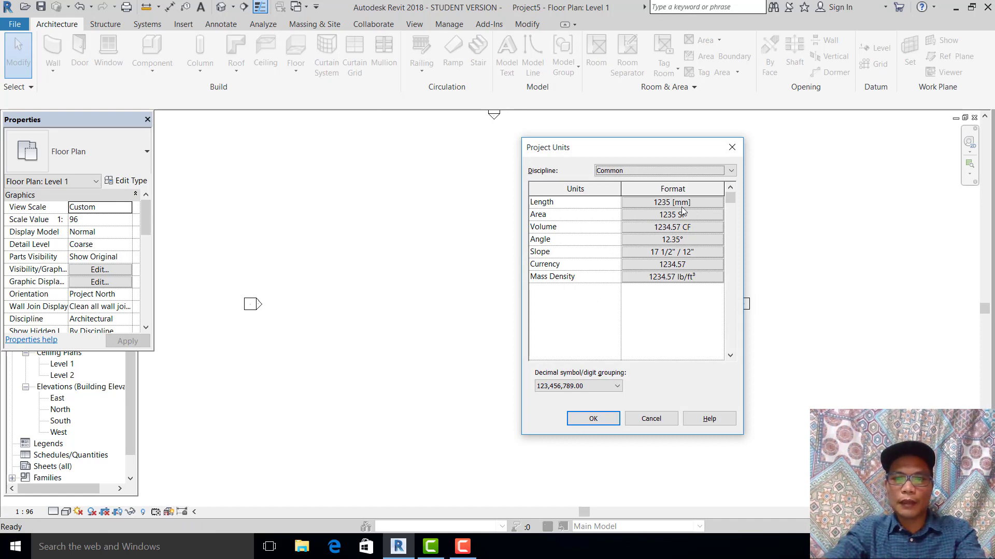
key("Escape")
scroll(464, 344, "down", 3)
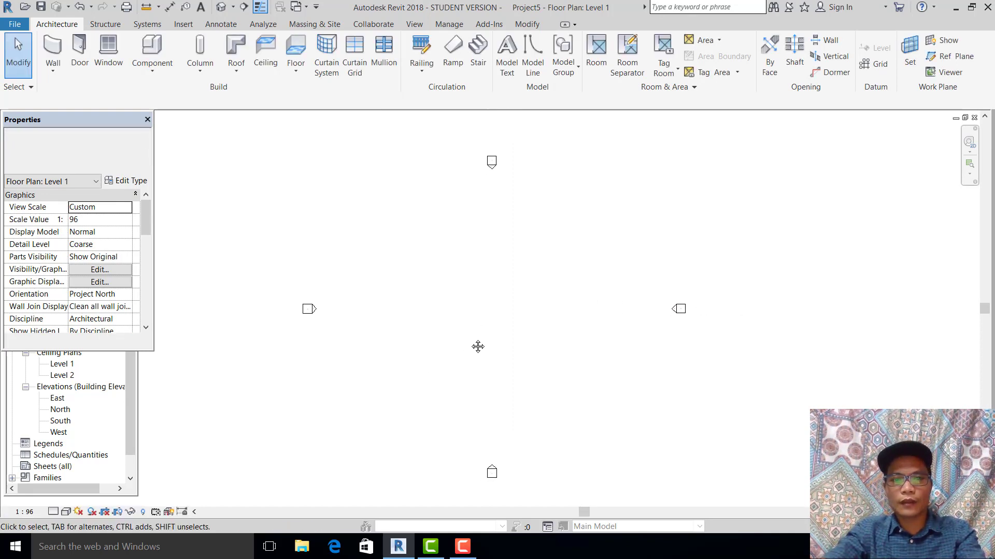
Draw an unnamed horizontal reference plane running across the plan through the west and east elevation markers
scroll(465, 340, "up", 2)
scroll(465, 340, "down", 1)
middle_click_drag(466, 340, 471, 336)
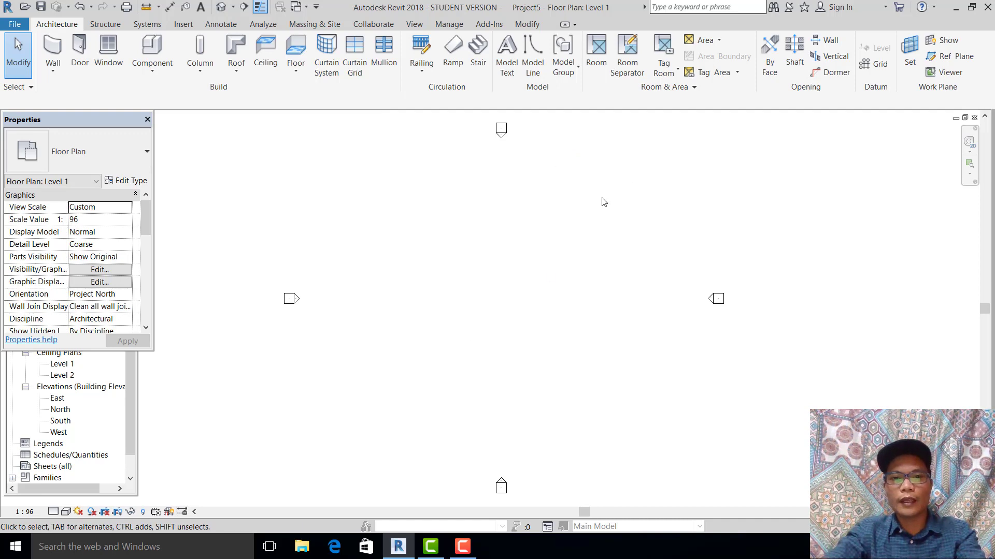
middle_click_drag(543, 281, 544, 282)
key("r")
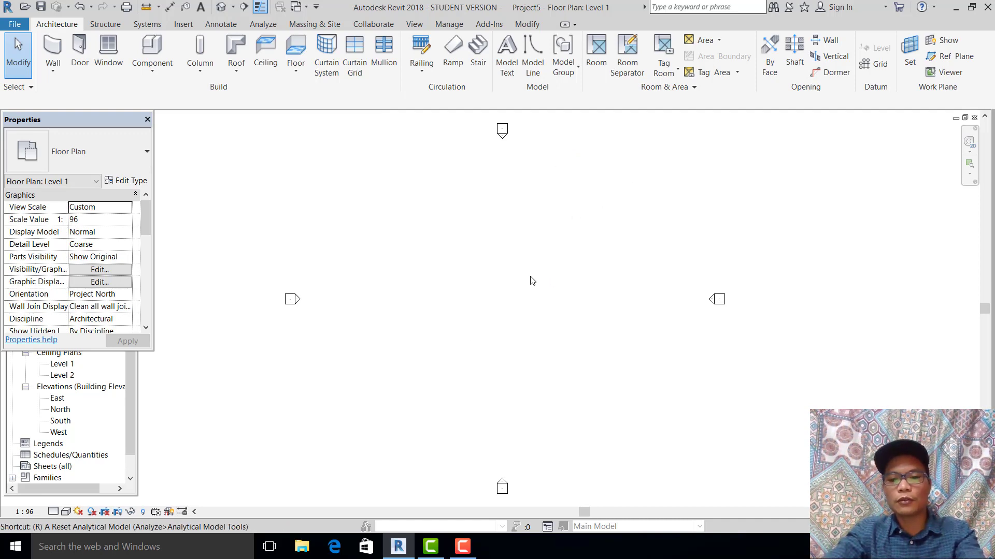
key("p")
left_click(294, 297)
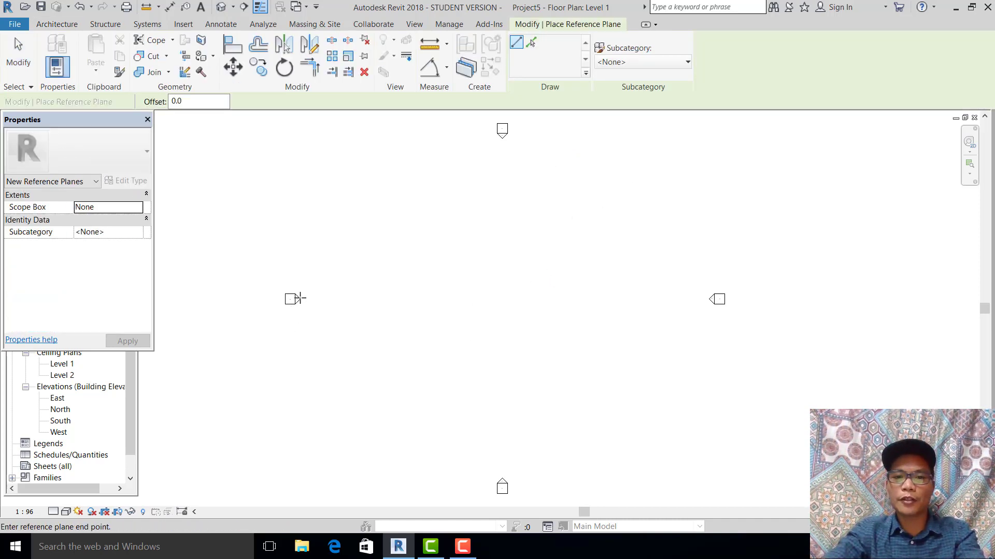
left_click(733, 299)
left_click(728, 304)
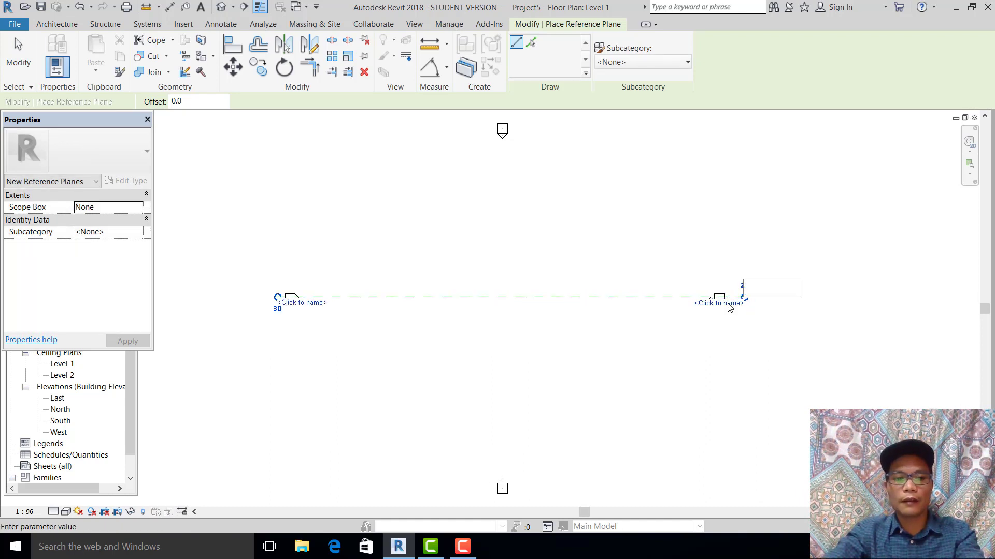
key("Return")
scroll(625, 399, "down", 3)
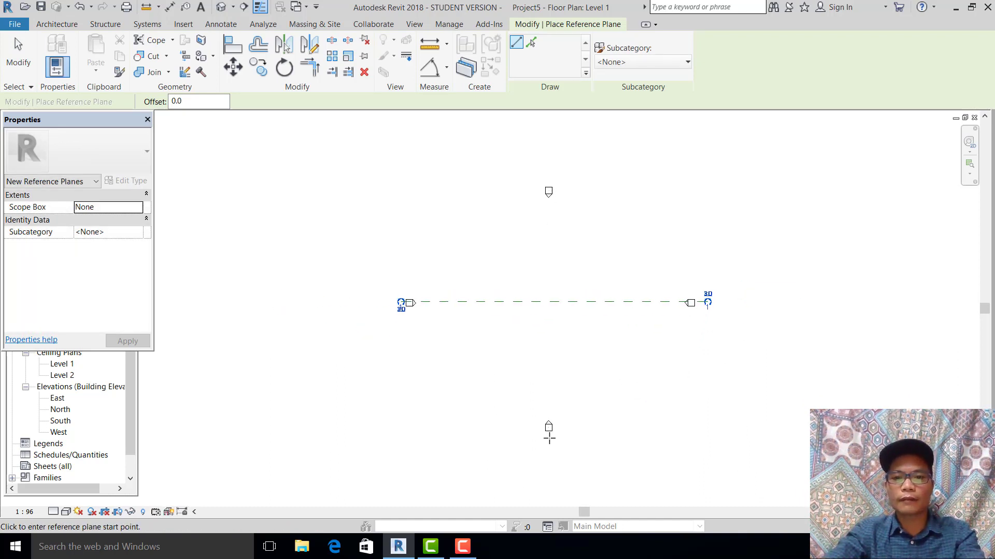
Draw an unnamed vertical reference plane through the south and north elevation markers, crossing the horizontal plane
left_click(549, 438)
left_click(548, 151)
left_click(555, 165)
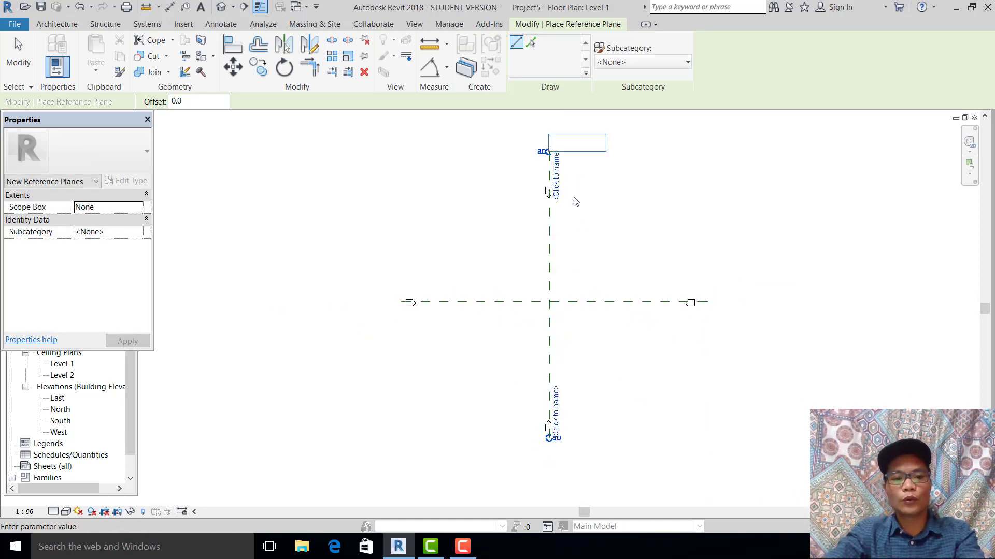
key("Return")
Draw a second horizontal reference plane about 24000 mm below the first, just beyond the south elevation marker, leaving it unnamed
left_click(402, 434)
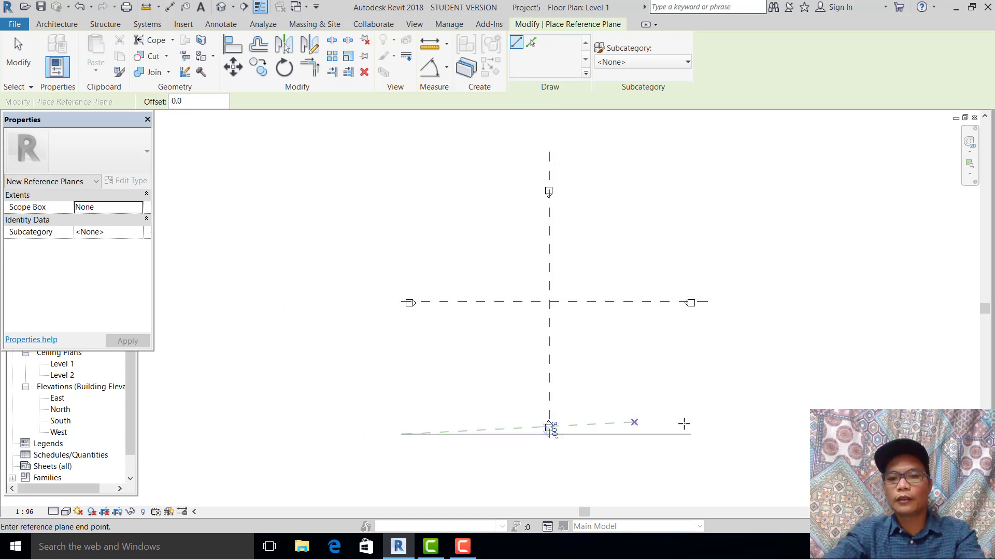
left_click(725, 434)
left_click(725, 440)
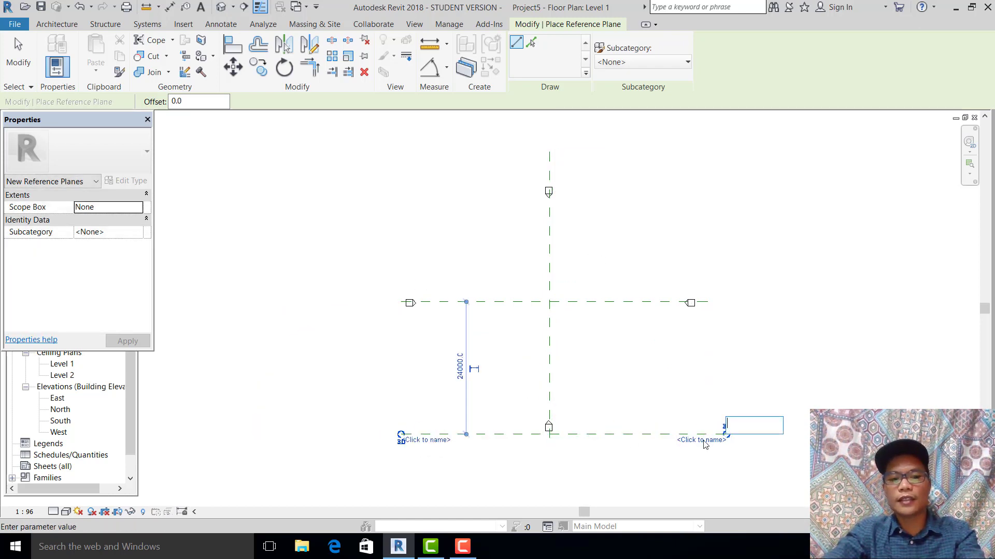
key("Return")
left_click(19, 53)
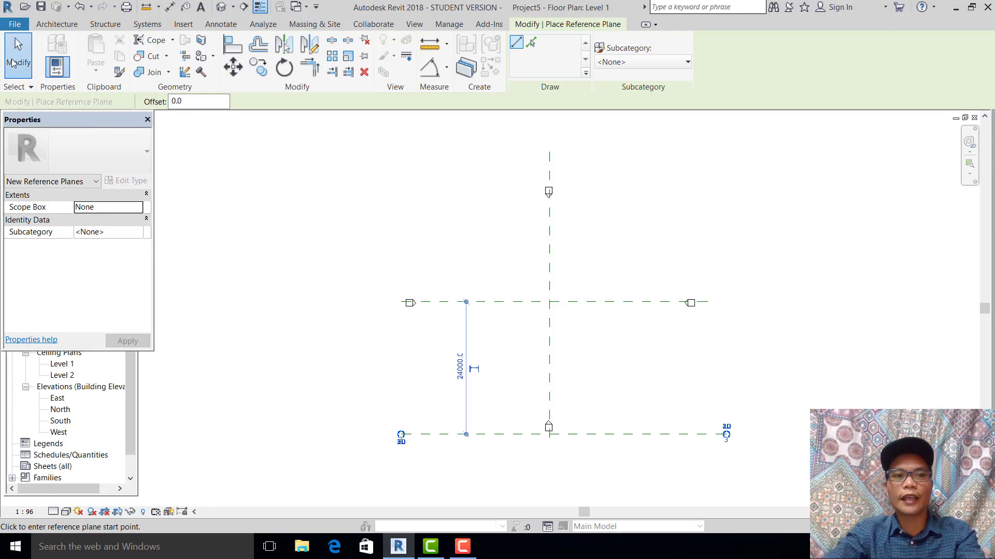
mouse_move(568, 297)
middle_mouse_down()
mouse_move(521, 293)
mouse_move(531, 368)
mouse_move(526, 350)
middle_mouse_up()
scroll(520, 316, "up", 1)
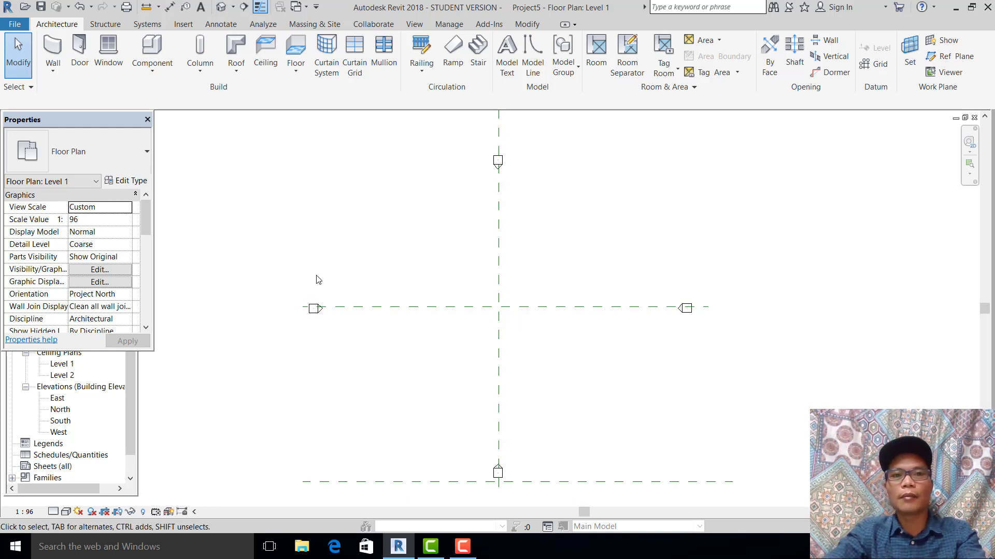
Start a new in-place mass named "dome"
middle_click_drag(408, 285, 376, 276)
left_click(325, 21)
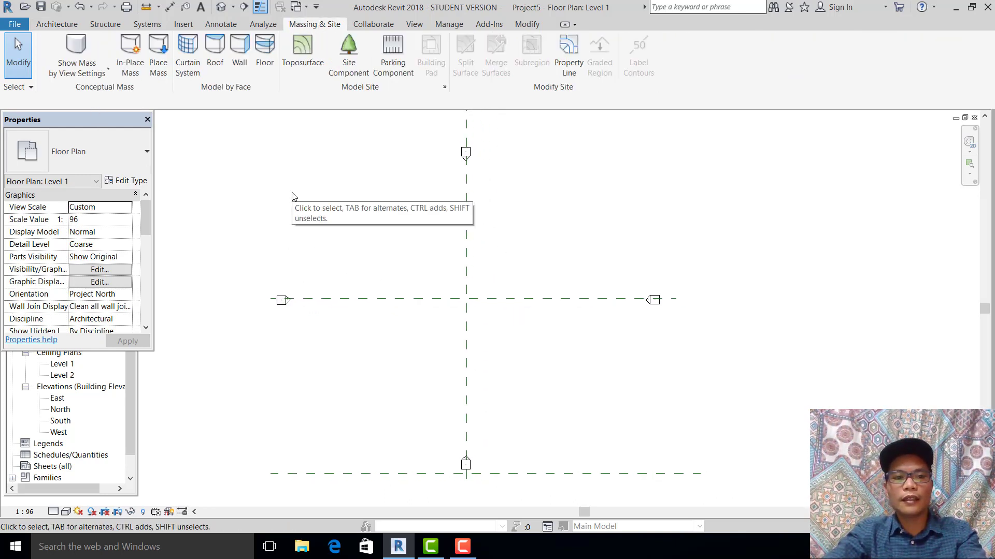
left_click(134, 78)
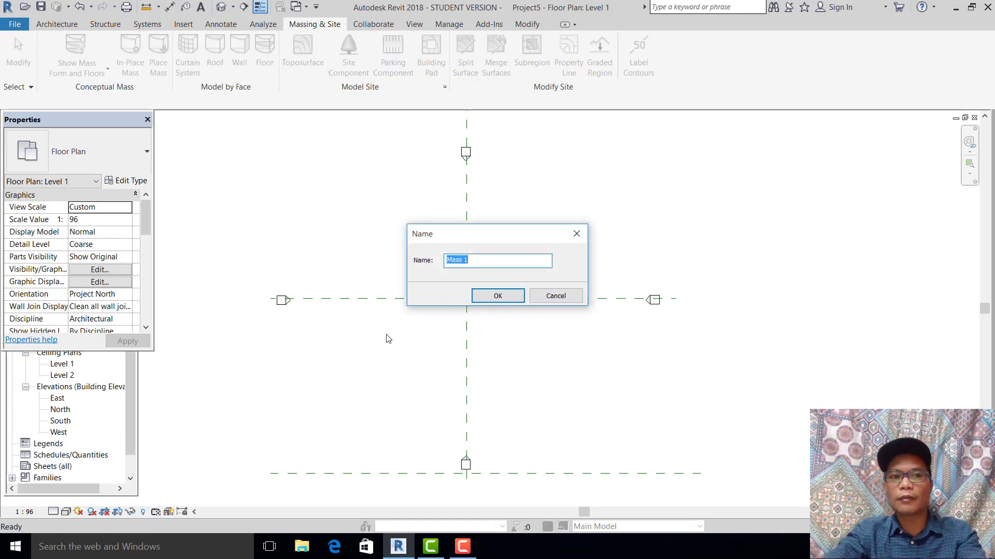
type("d")
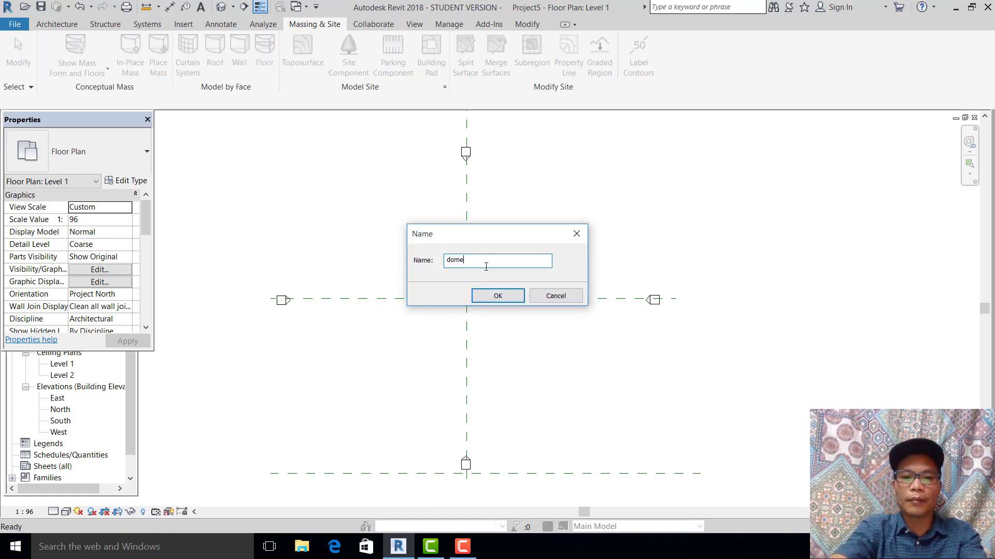
type("ome")
left_click(495, 297)
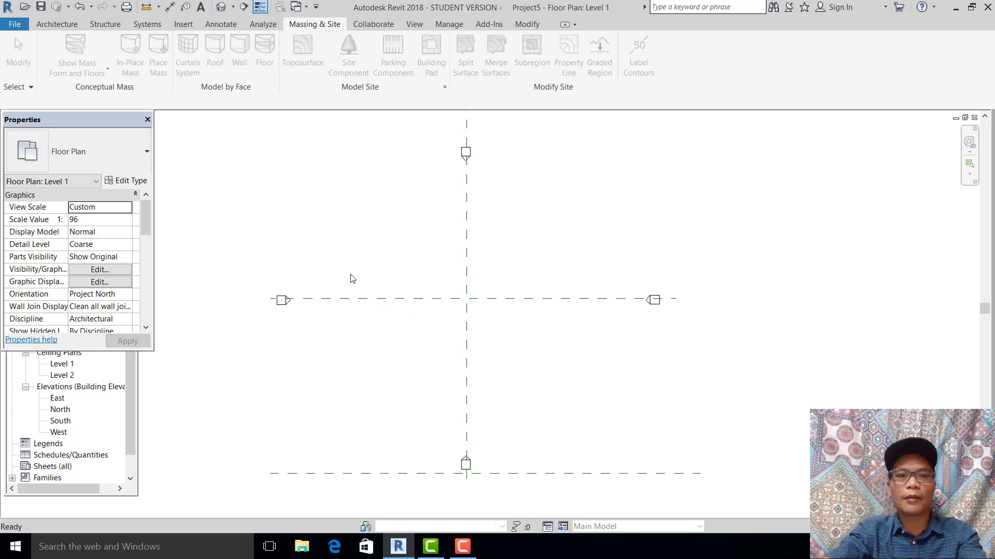
Draw a model-line circle with a 20000 mm radius centred on the intersection of the two crossing reference planes
key("l")
key("i")
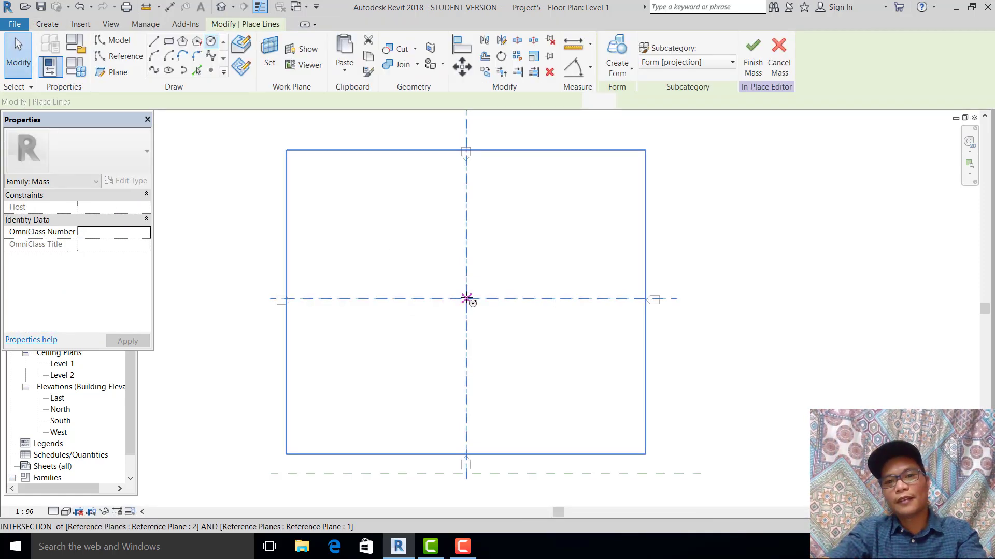
left_click(466, 299)
left_click(605, 299)
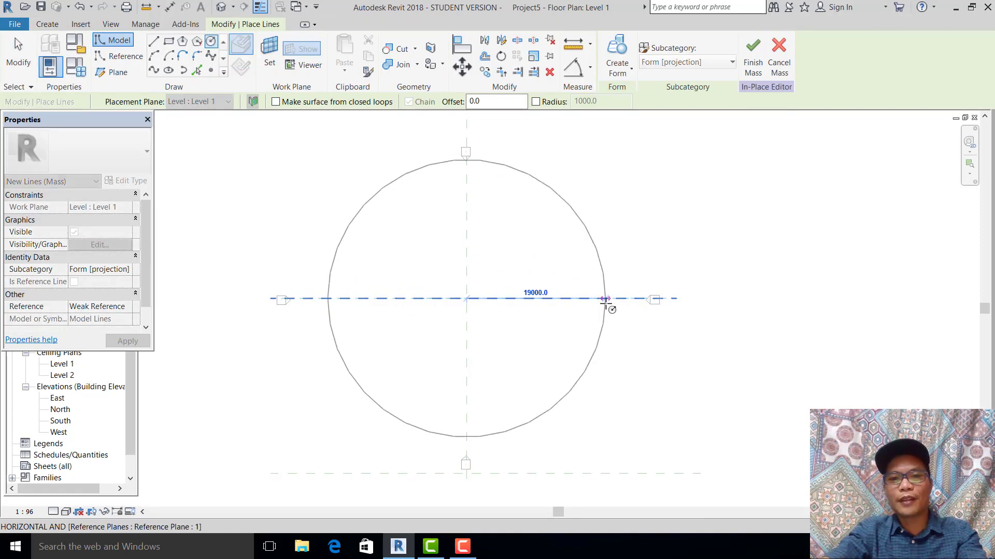
left_click(612, 305)
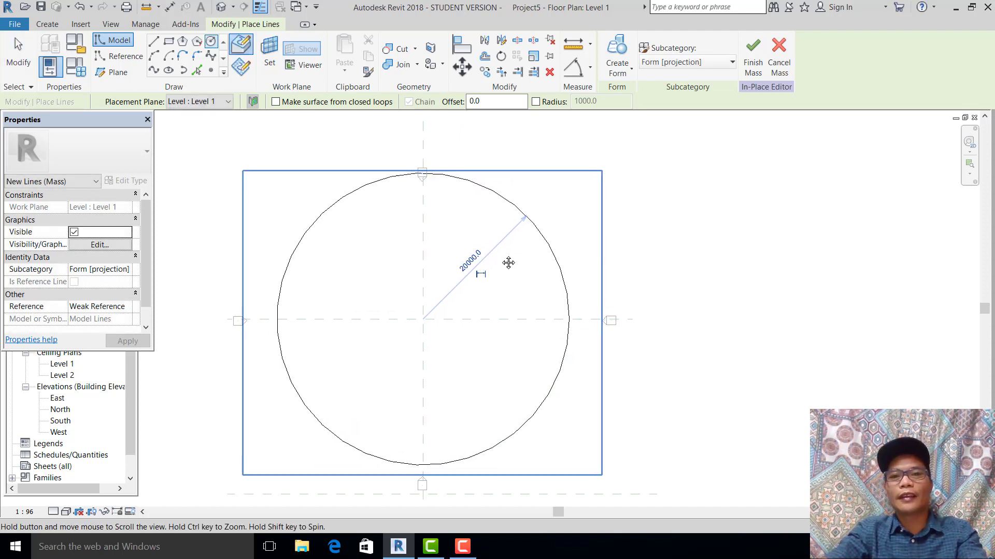
left_click(666, 155)
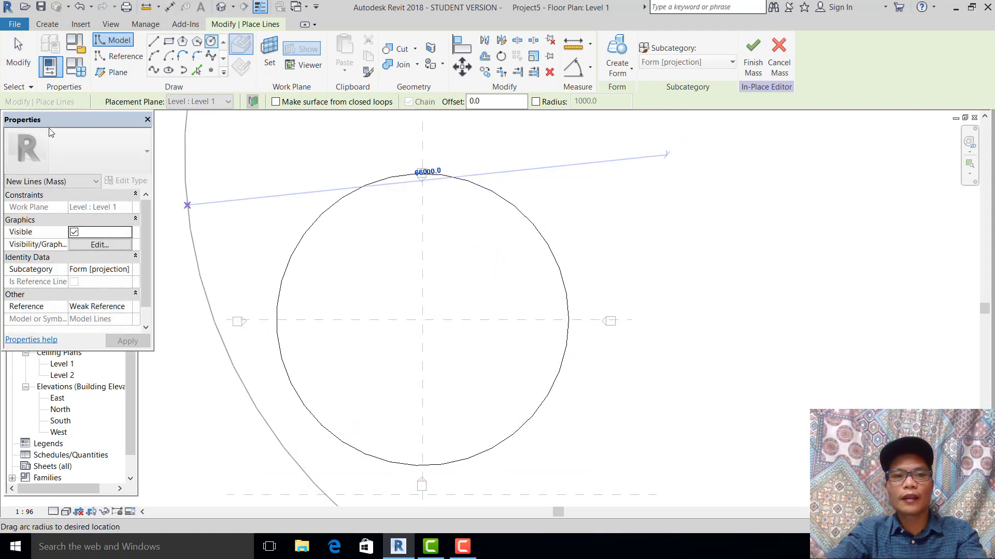
key("Escape")
key("Escape")
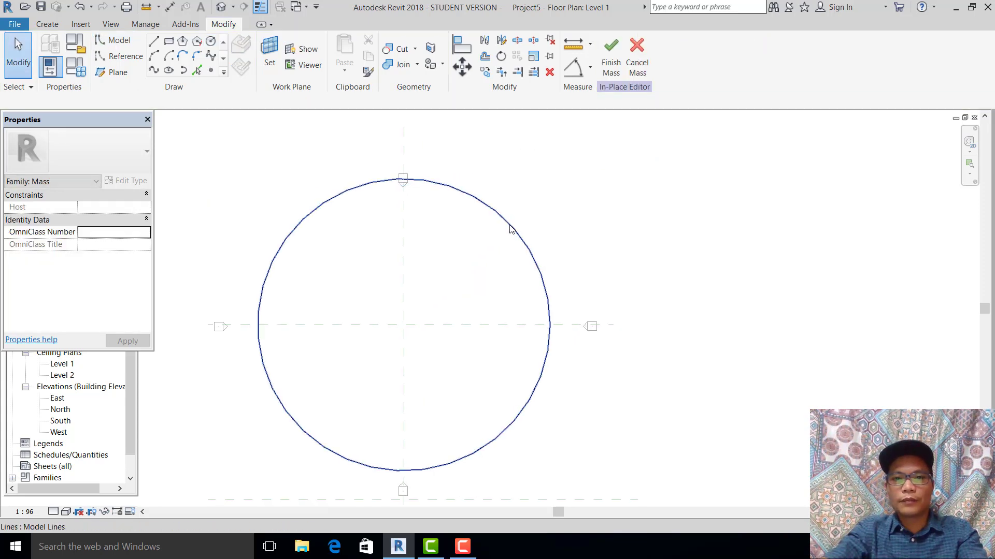
Create a form from the circle, choosing the sphere among the possible shapes
left_click(517, 229)
left_click(632, 74)
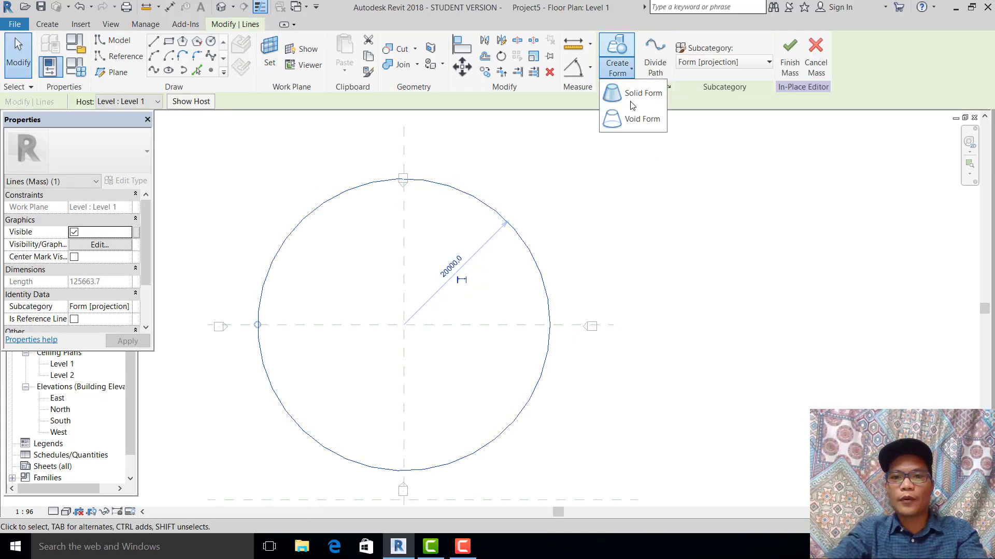
left_click(635, 127)
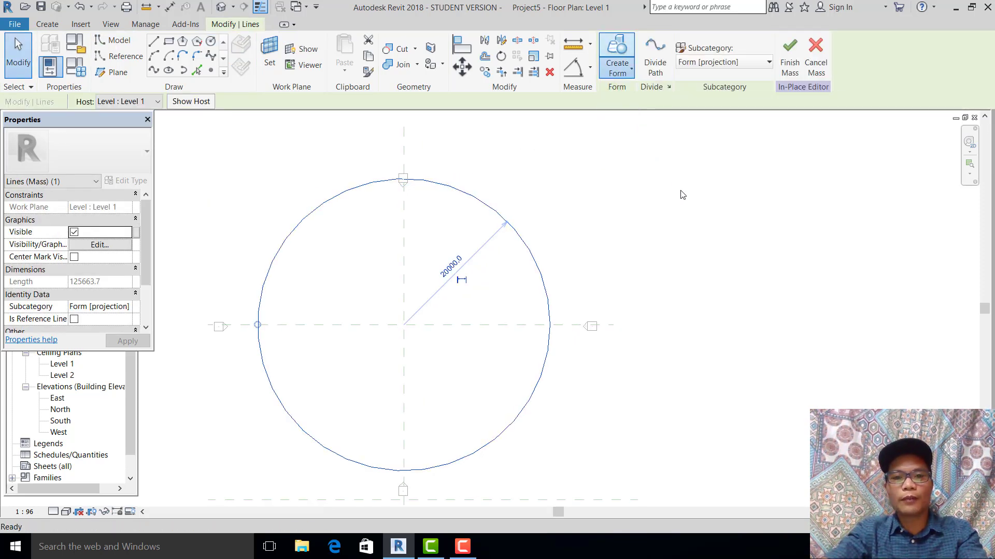
left_click(326, 498)
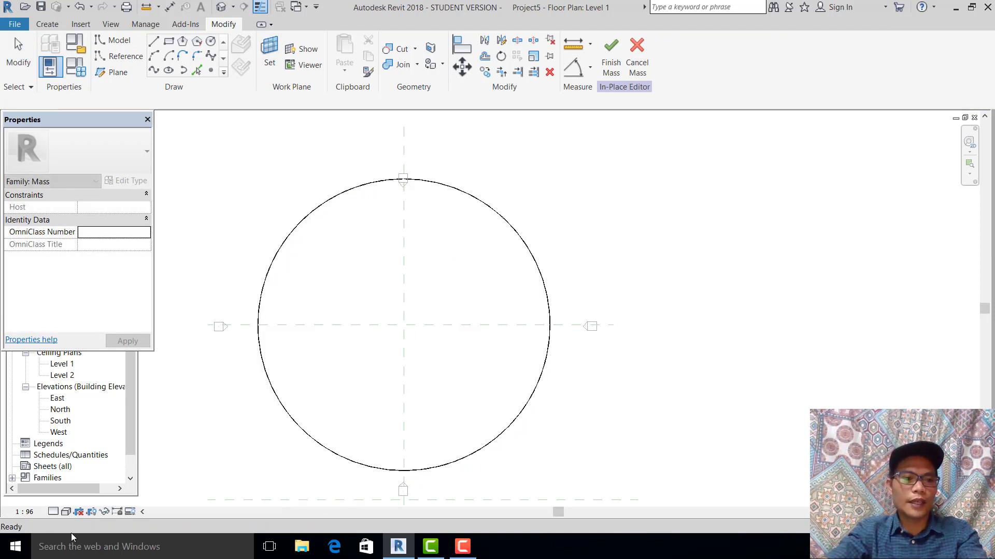
Set the plan view's detail level to Fine and its visual style to Wireframe
left_click(55, 512)
left_click(69, 498)
left_click(66, 512)
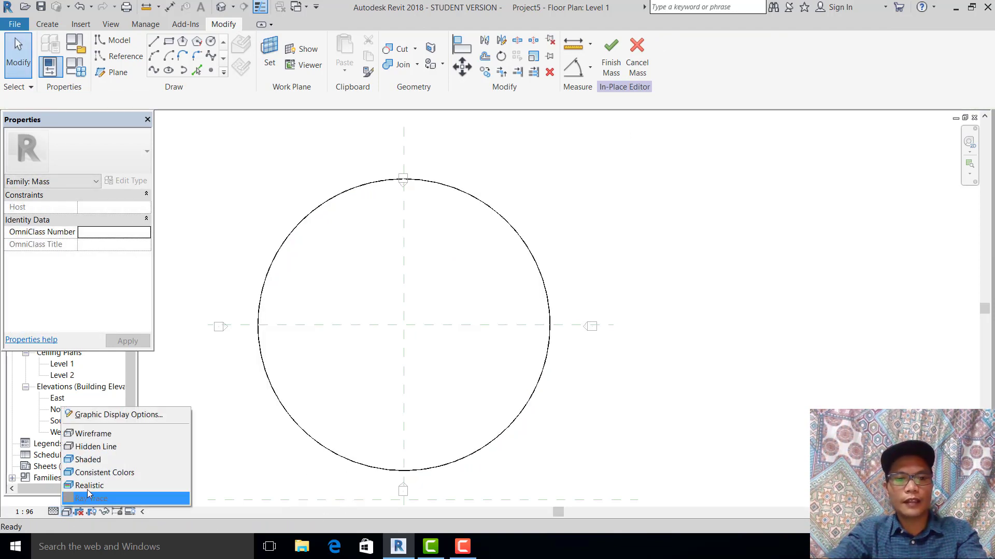
left_click(103, 438)
Try to create a void form from the whole sphere in the plan view
middle_click_drag(665, 260, 720, 287)
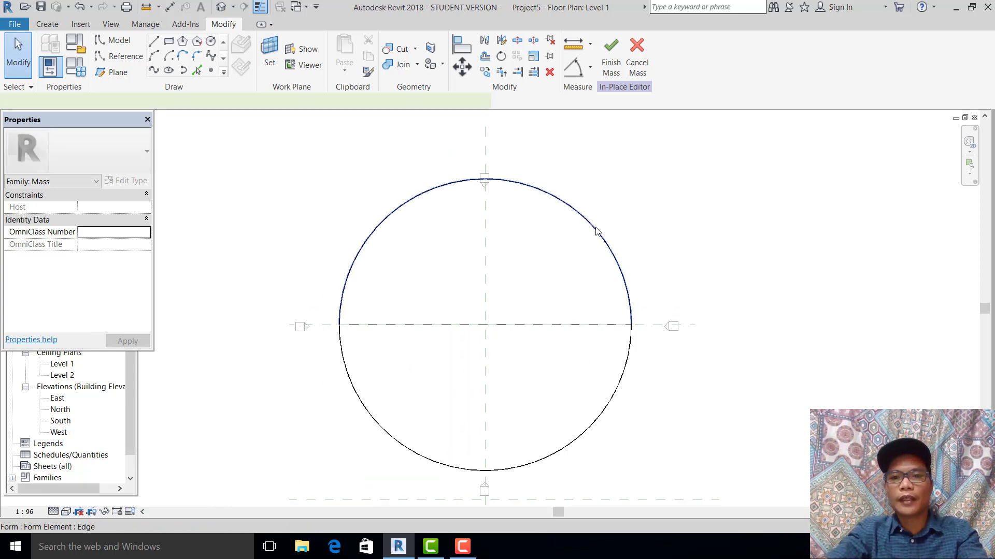
left_click(628, 298)
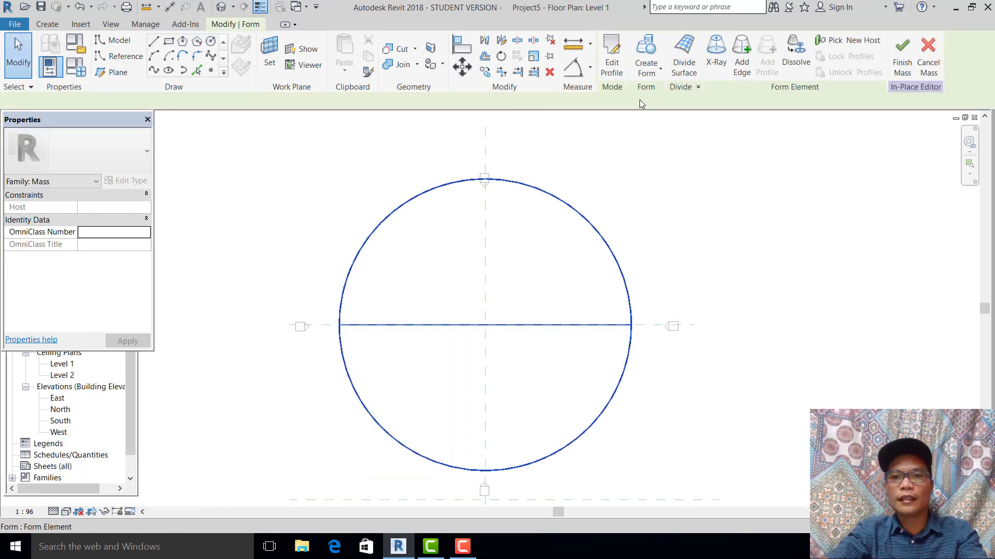
left_click(660, 74)
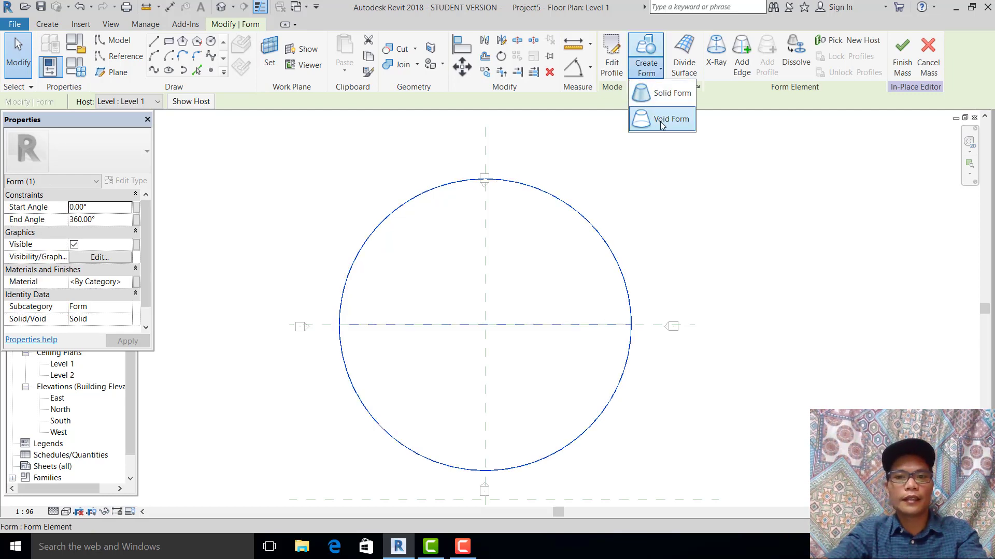
left_click(661, 122)
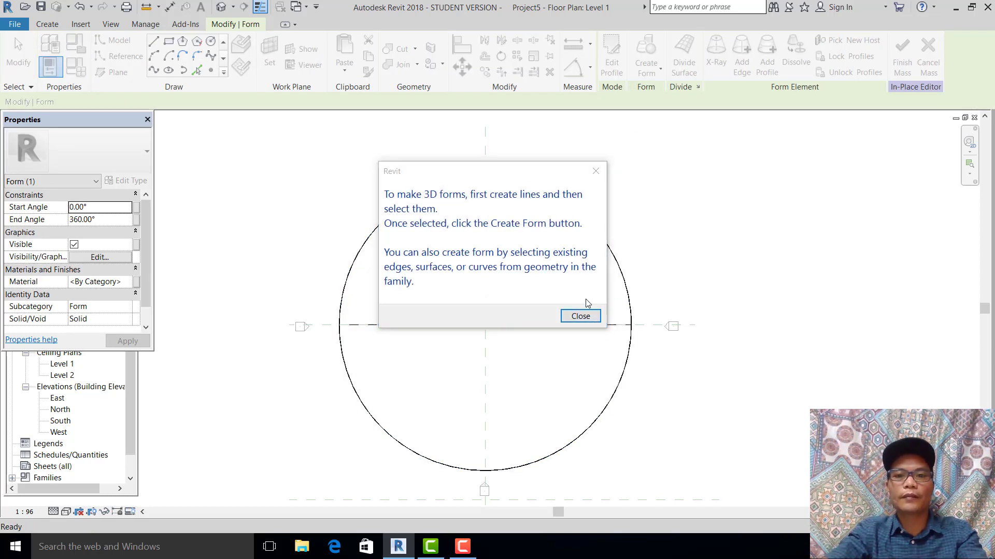
left_click(580, 316)
Cut away the sphere's lower half in the 3D view with a void form created from the upper half's surface
left_click(221, 6)
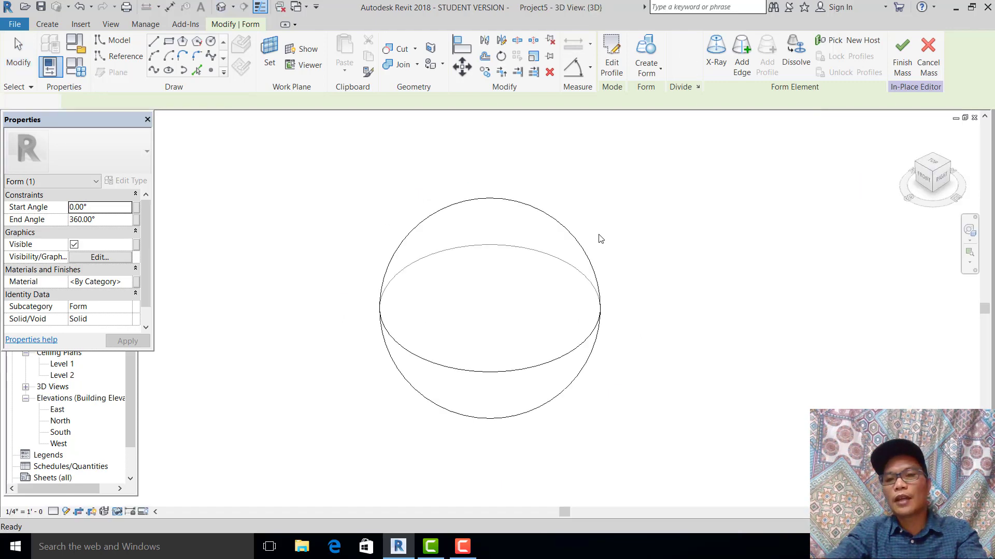
left_click(588, 267)
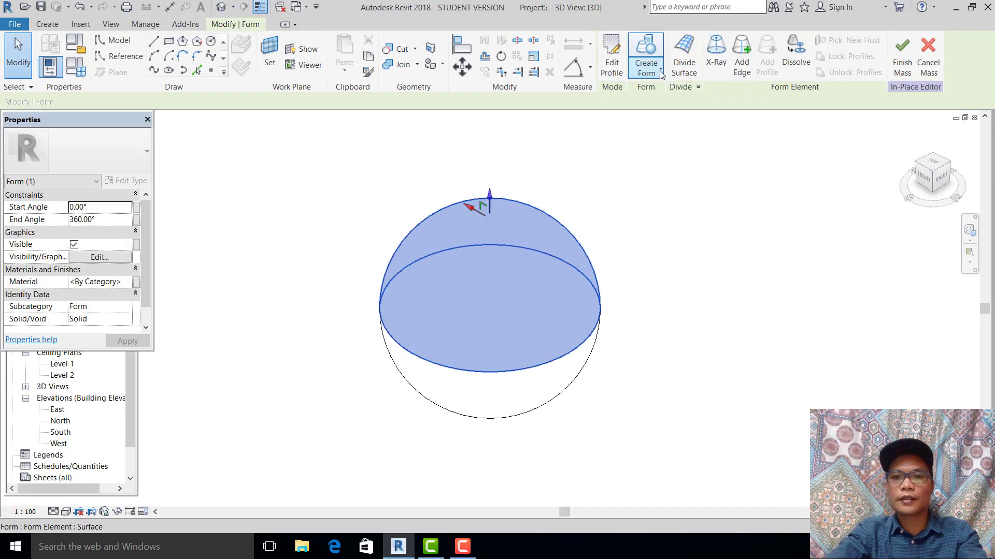
left_click(662, 75)
left_click(663, 122)
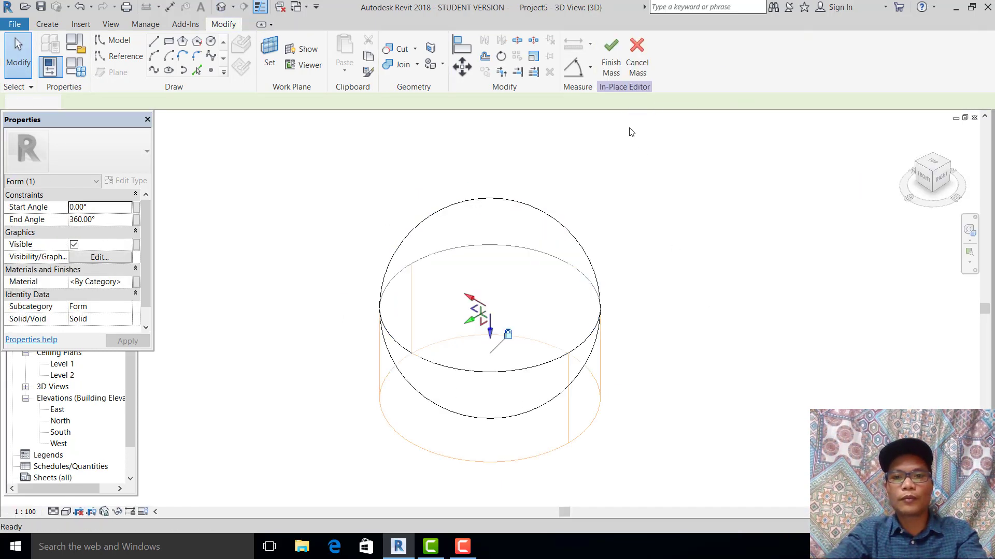
left_click(684, 277)
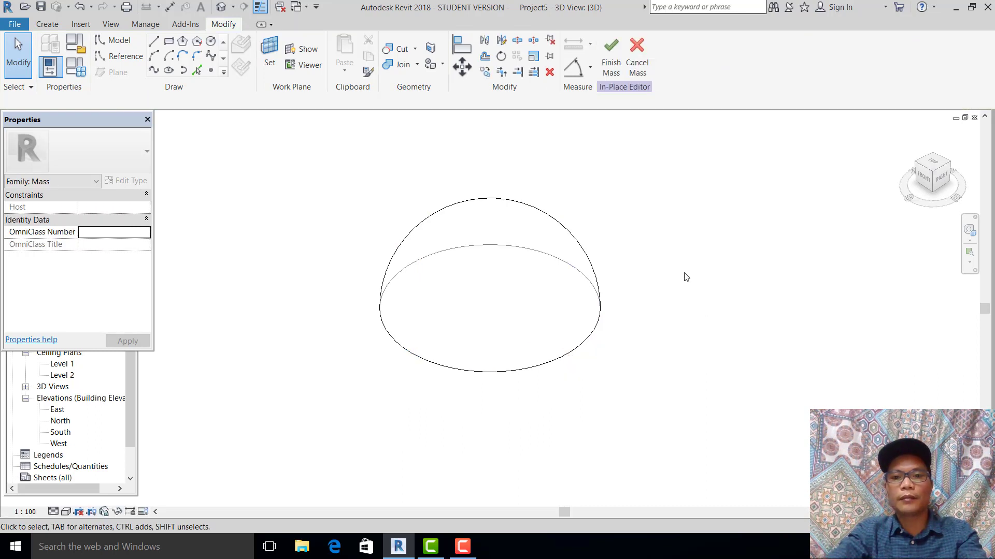
middle_click_drag(654, 293, 601, 311)
middle_click_drag(595, 244, 626, 236)
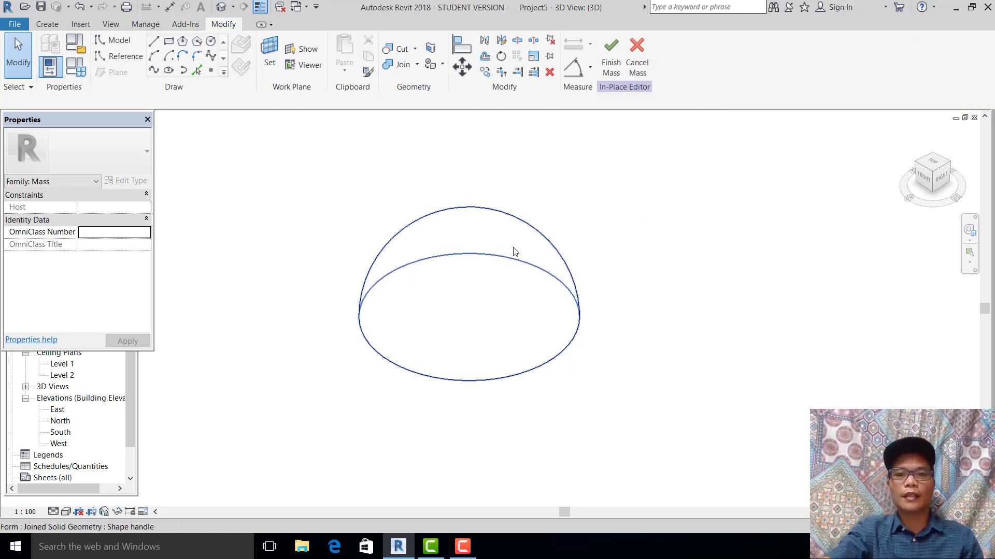
middle_click_drag(513, 276, 519, 260)
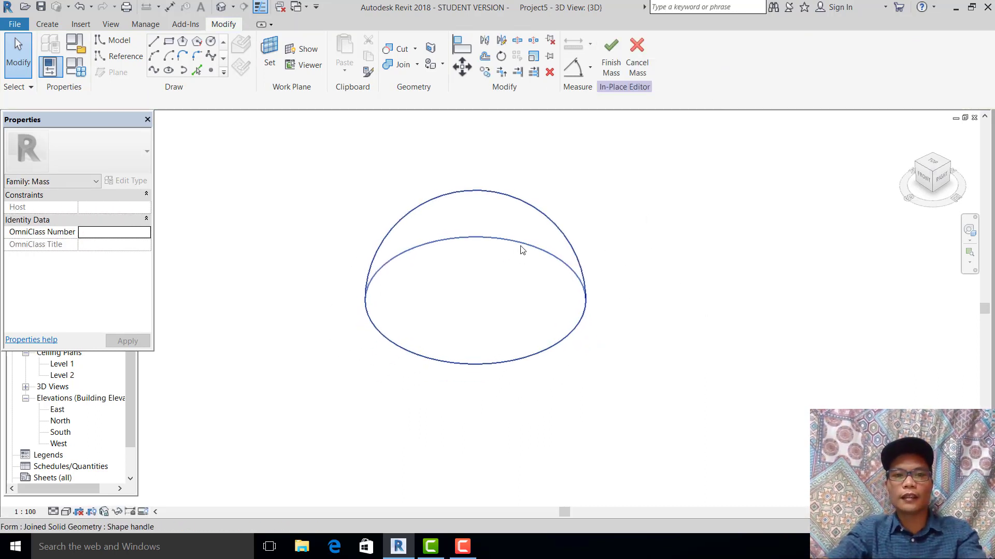
middle_click_drag(561, 213, 568, 218)
middle_click_drag(622, 240, 646, 249)
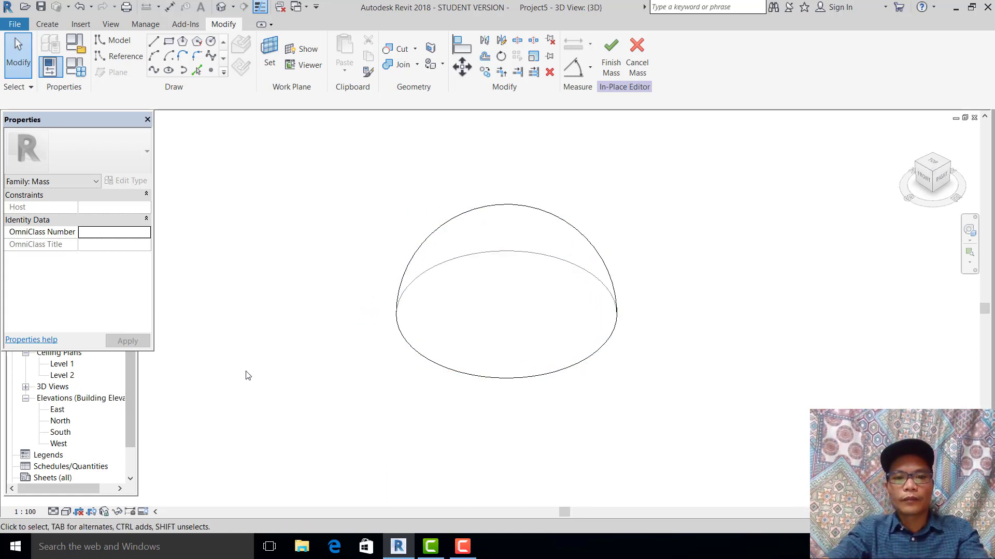
Return to the Level 1 floor plan and finish the in-place dome mass
left_click(126, 392)
double_click(61, 318)
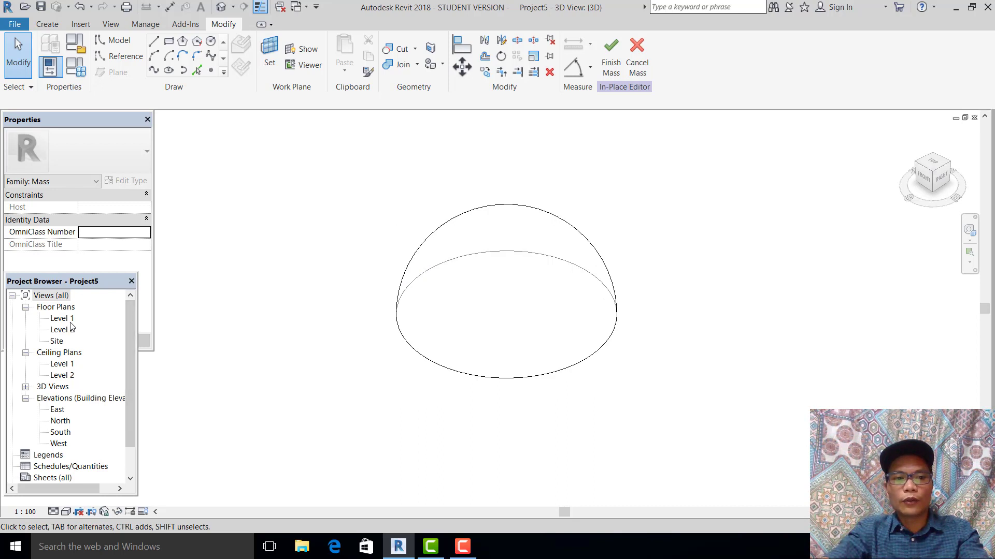
left_click(545, 215)
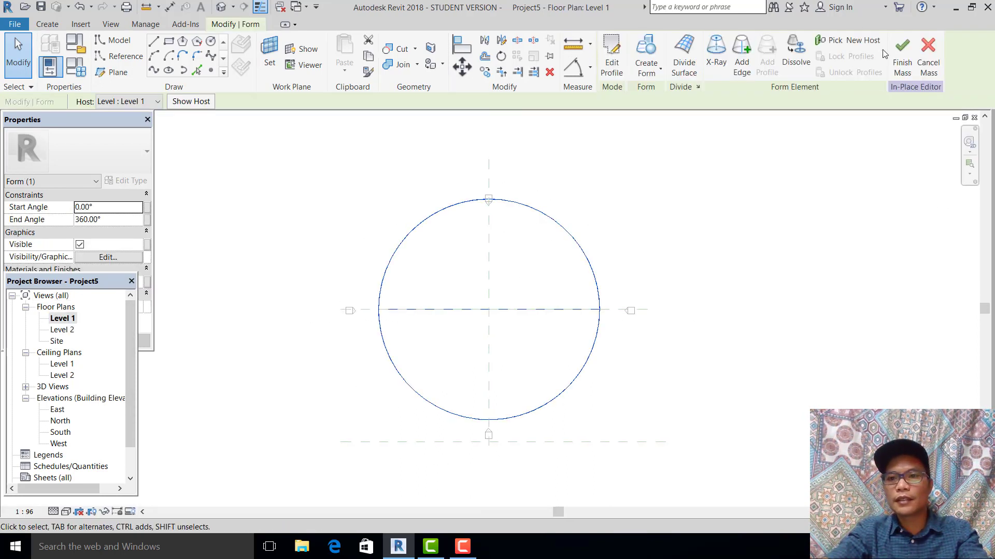
left_click(902, 57)
left_click(186, 134)
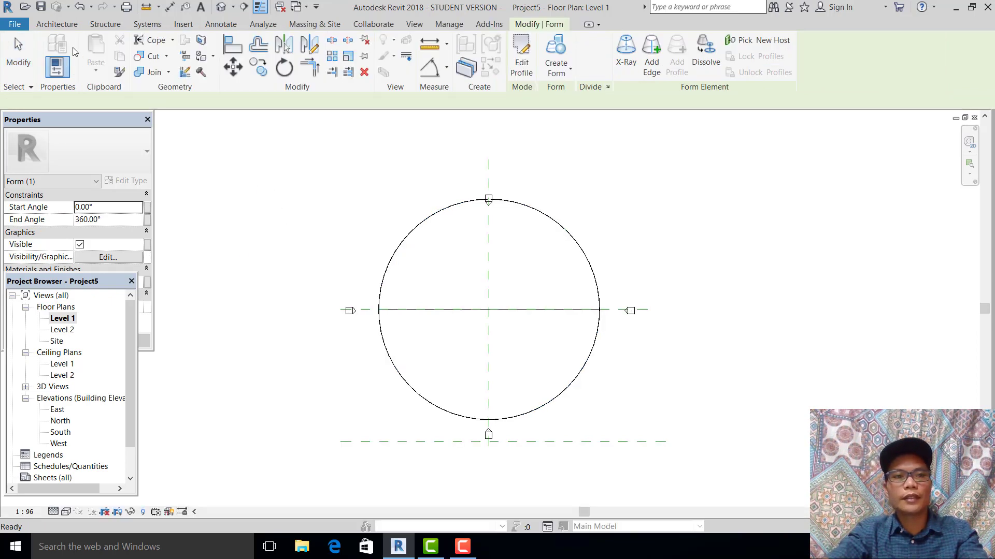
Place a Generic - 8" wall by face on the dome mass
left_click(57, 24)
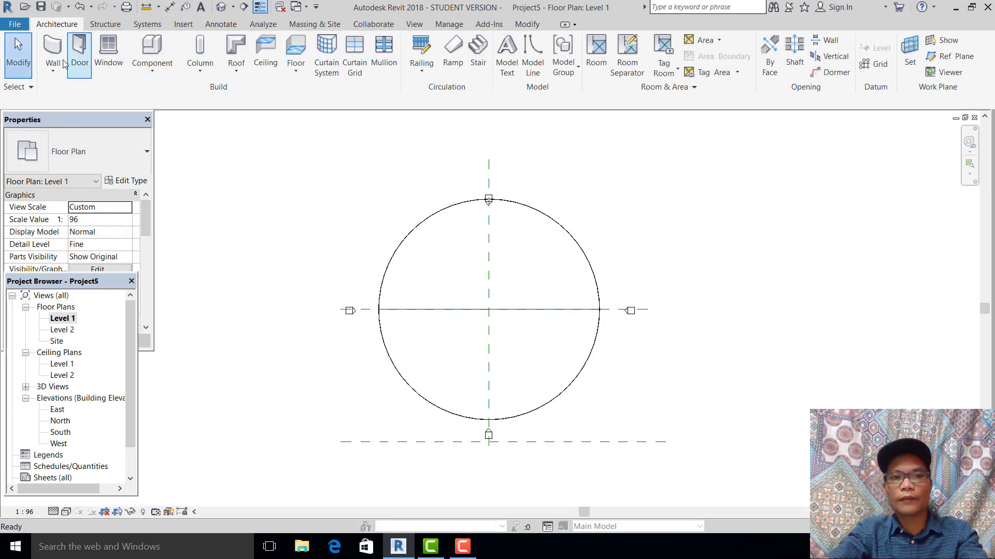
left_click(314, 24)
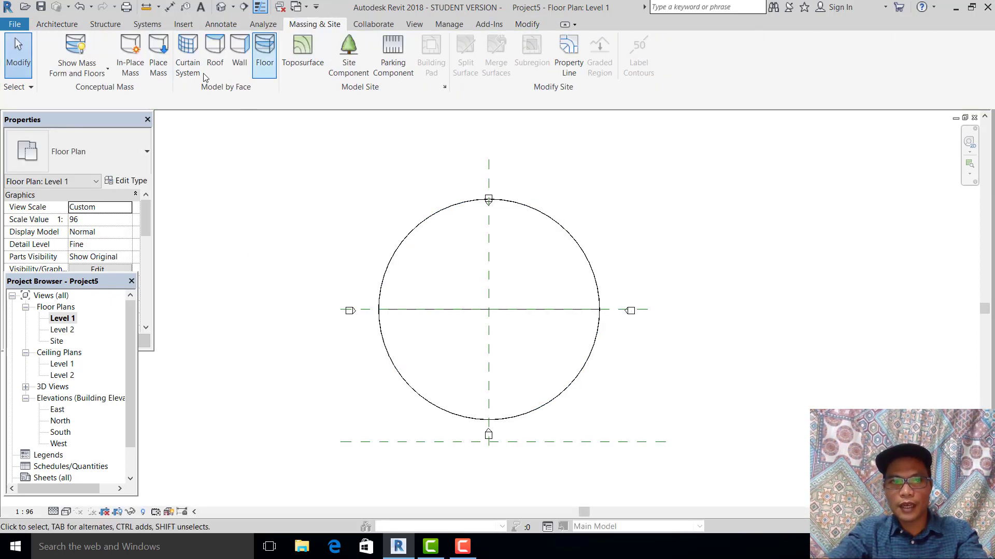
left_click(239, 57)
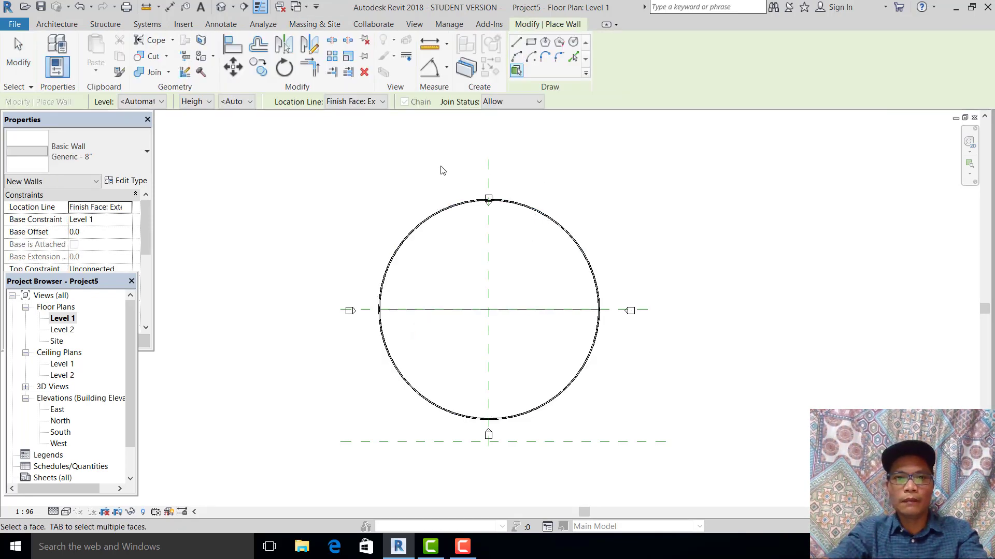
left_click(19, 54)
middle_click_drag(700, 237, 716, 260)
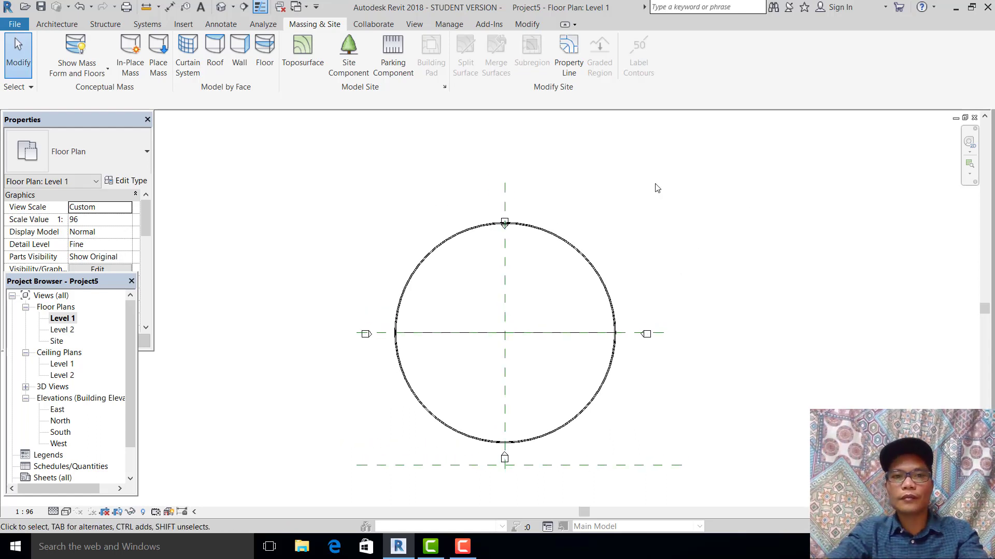
Start a new in-place component in the Generic Models category named "dome facade"
left_click(56, 24)
middle_click_drag(351, 162, 344, 165)
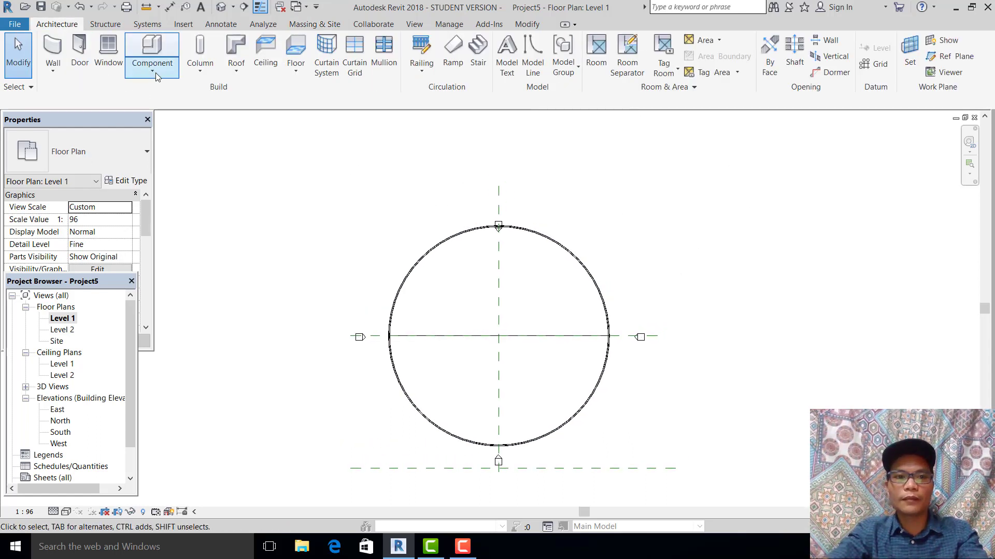
left_click(152, 71)
left_click(188, 124)
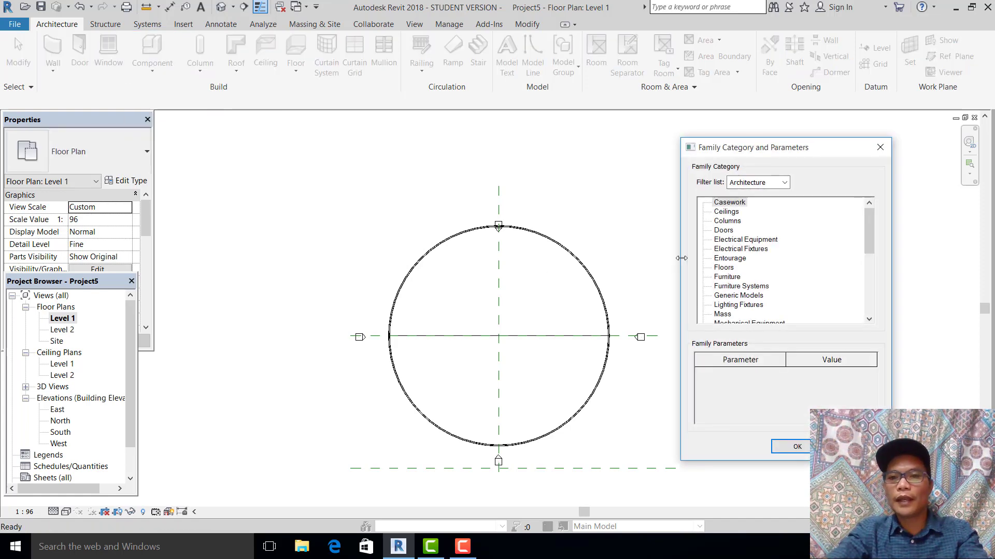
double_click(752, 298)
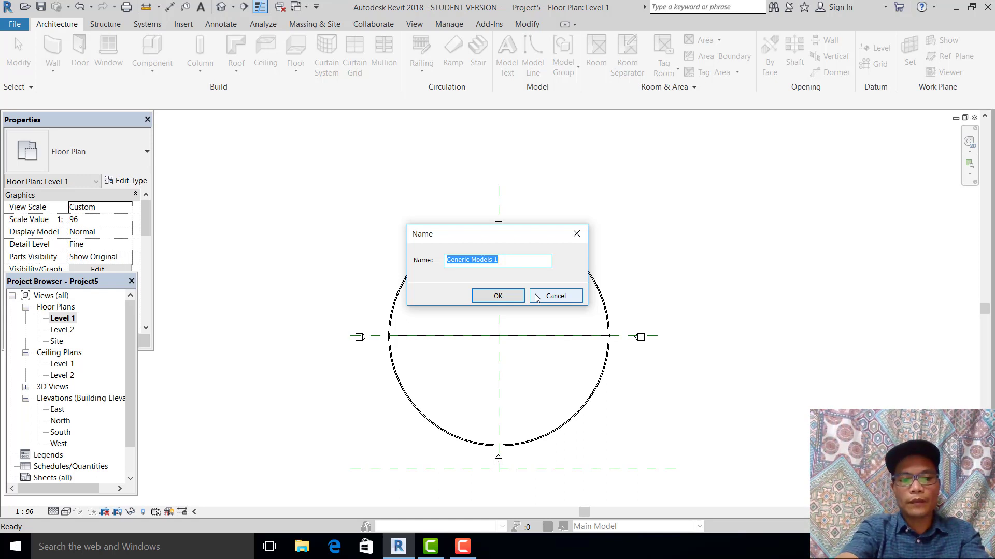
type("dome fac")
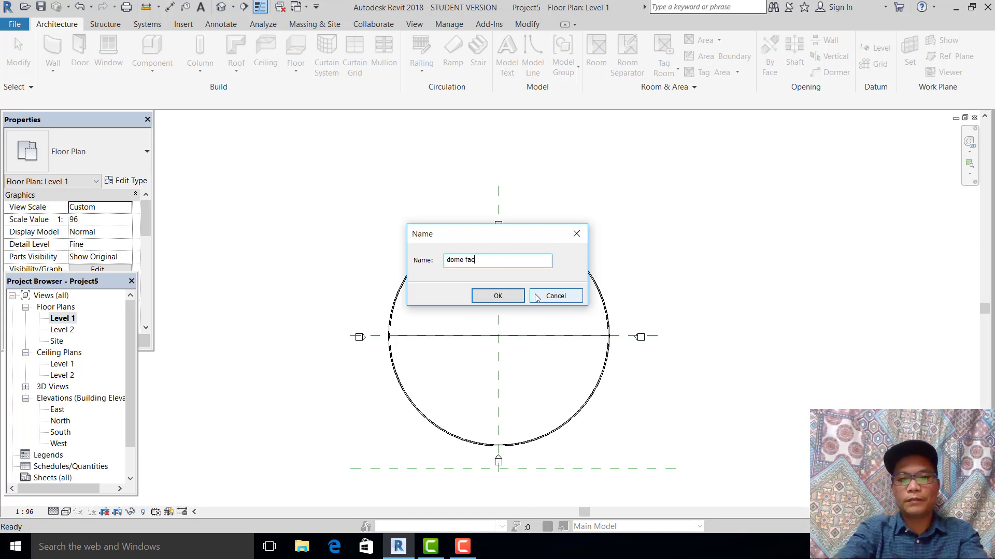
type("ade")
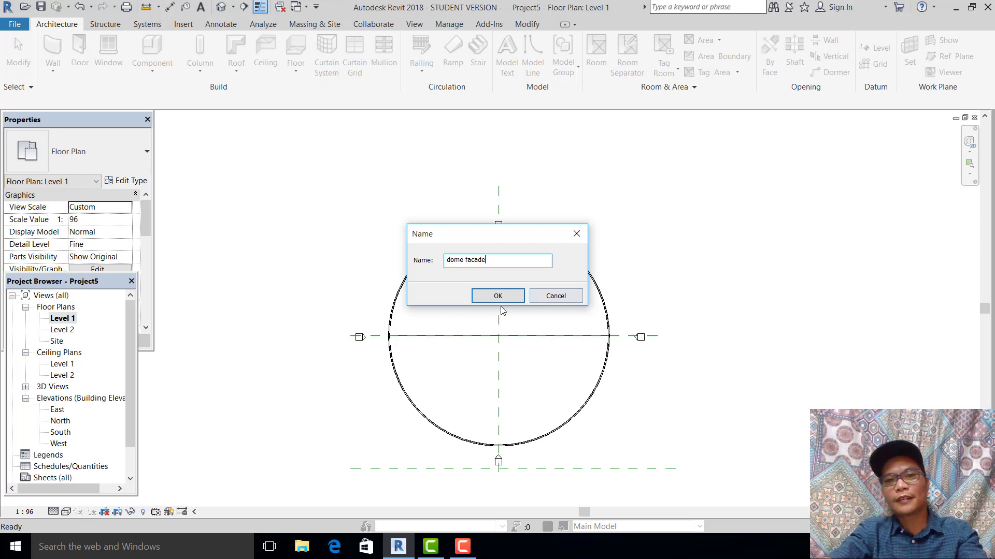
left_click(499, 298)
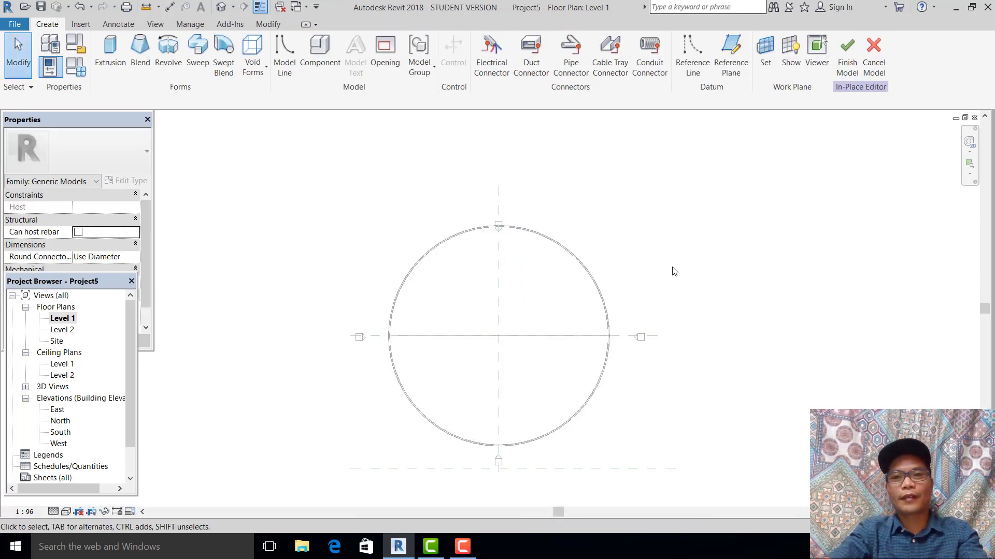
Start a swept blend and pick the lower semicircular edge of the dome wall as its path
middle_click_drag(674, 276, 652, 255)
middle_click_drag(533, 267, 536, 271)
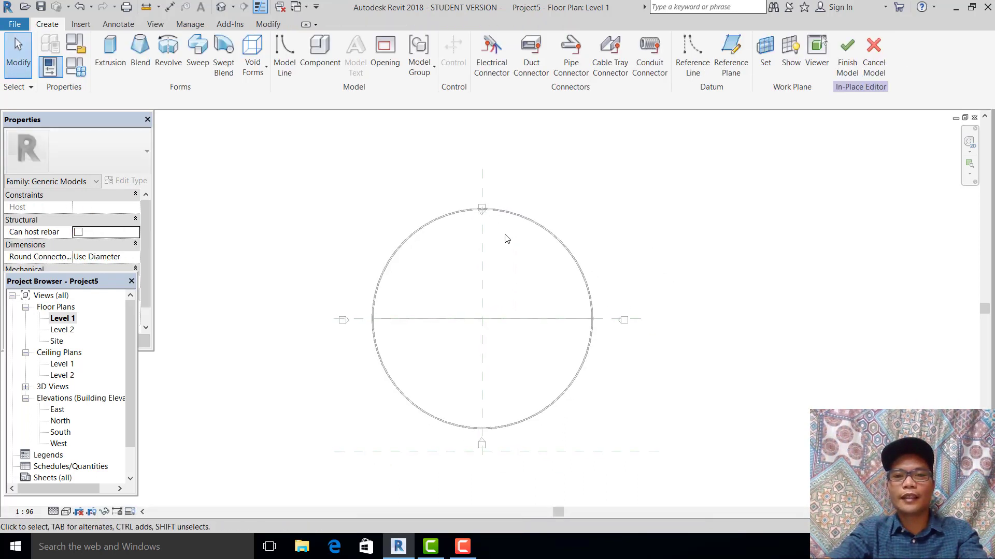
middle_click_drag(504, 234, 528, 250)
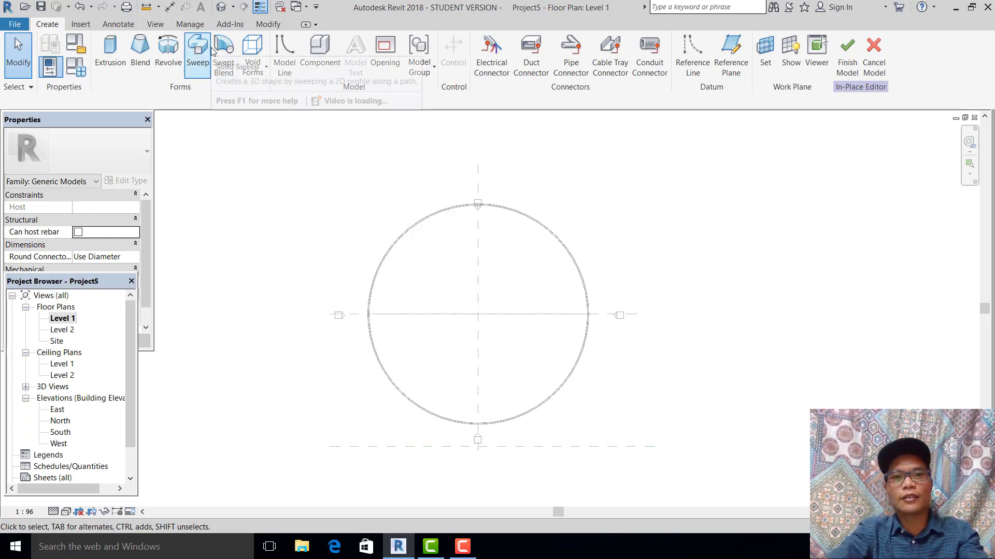
left_click(223, 45)
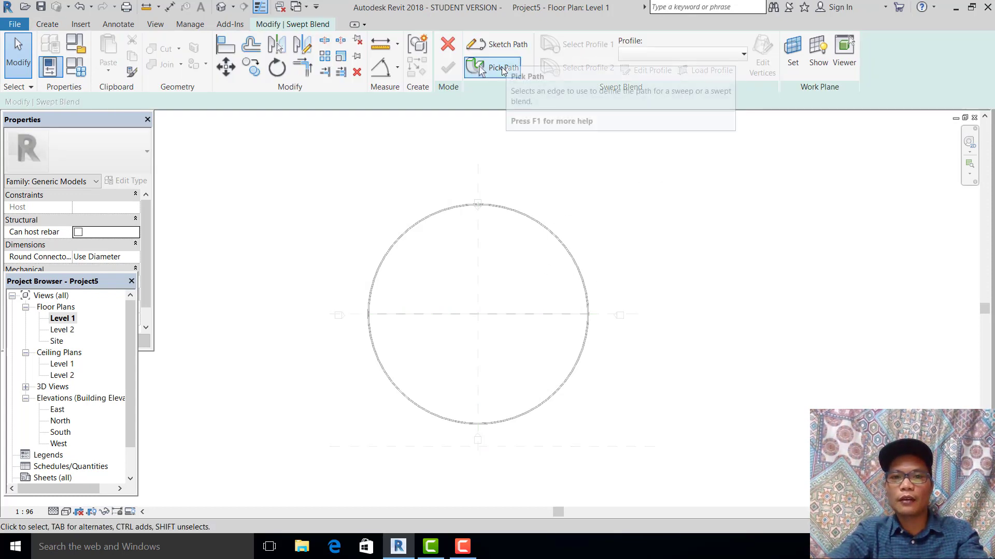
left_click(502, 69)
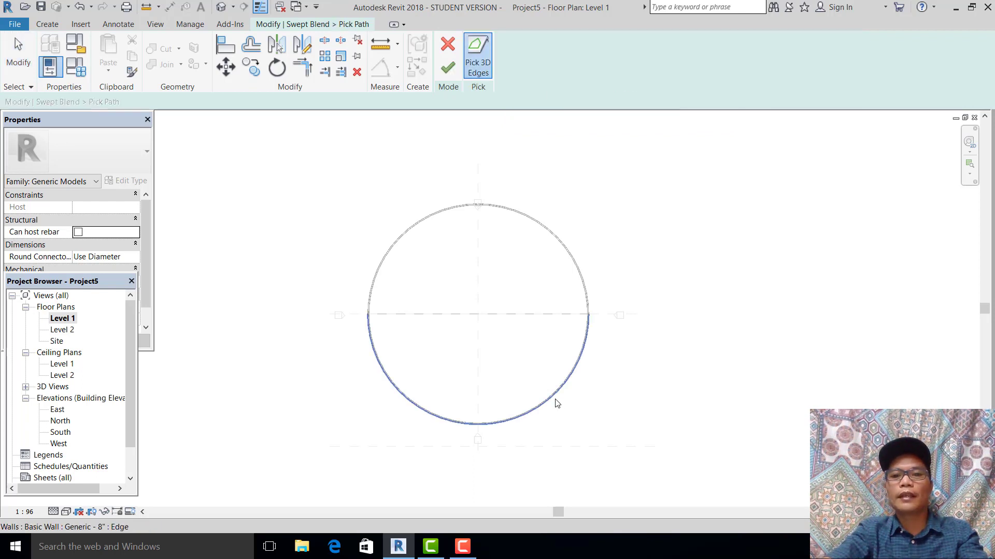
left_click(555, 397)
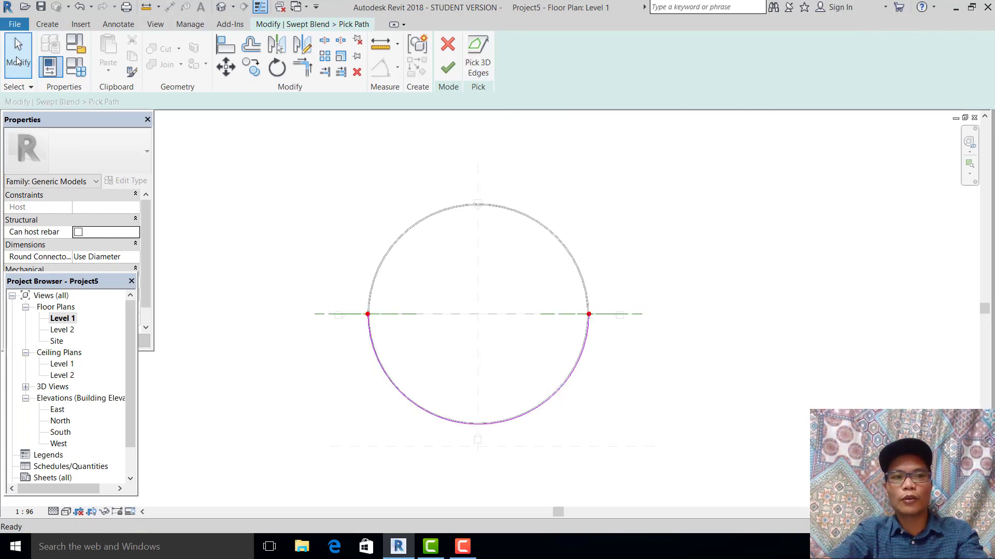
Shorten the path to a 90° arc by moving its west end to the circle's south quadrant, and finish the path
left_click(371, 338)
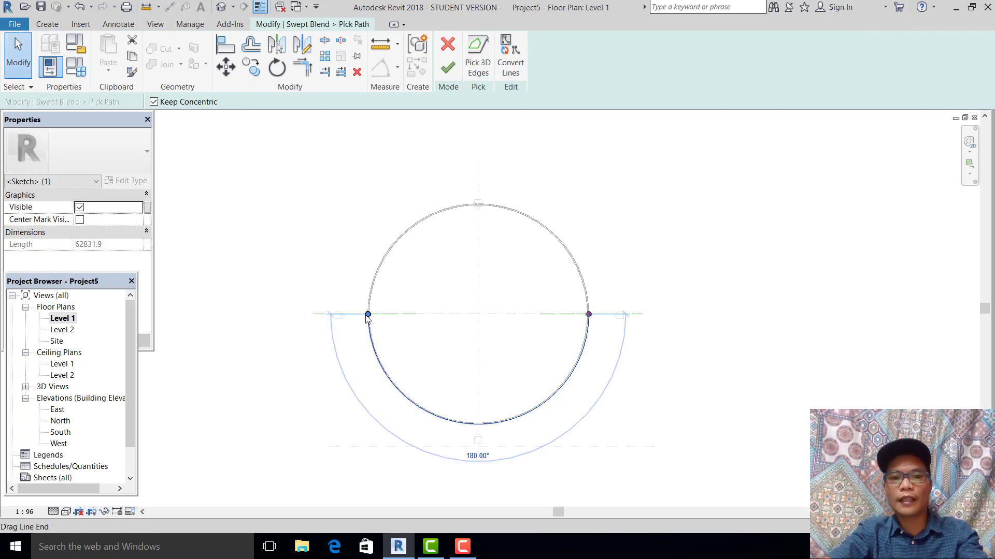
left_click_drag(368, 315, 477, 425)
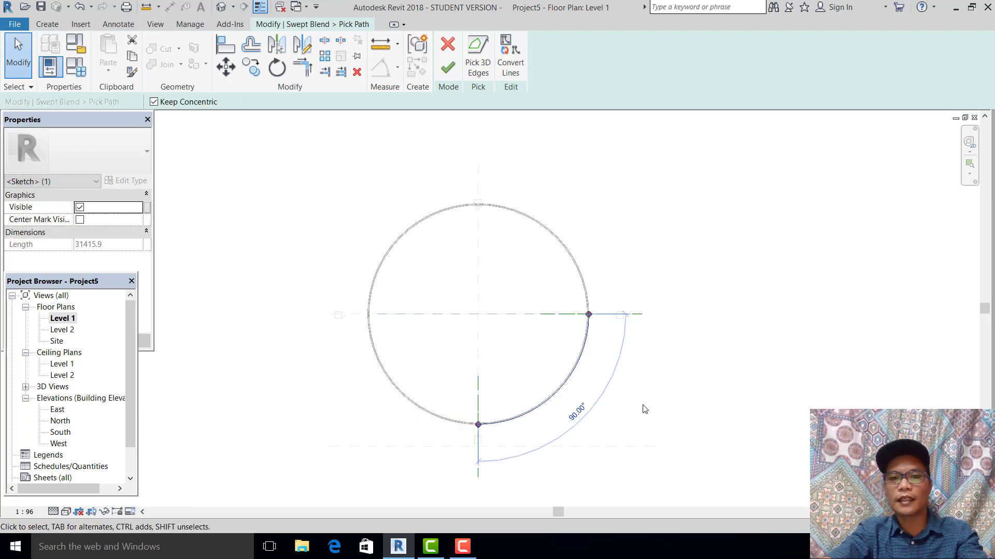
left_click(447, 228)
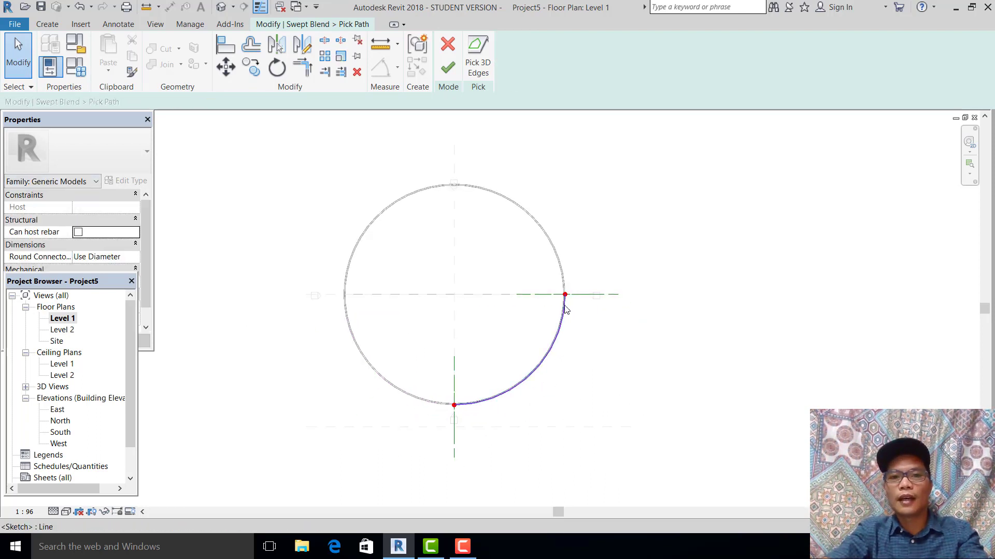
middle_click_drag(598, 332, 616, 349)
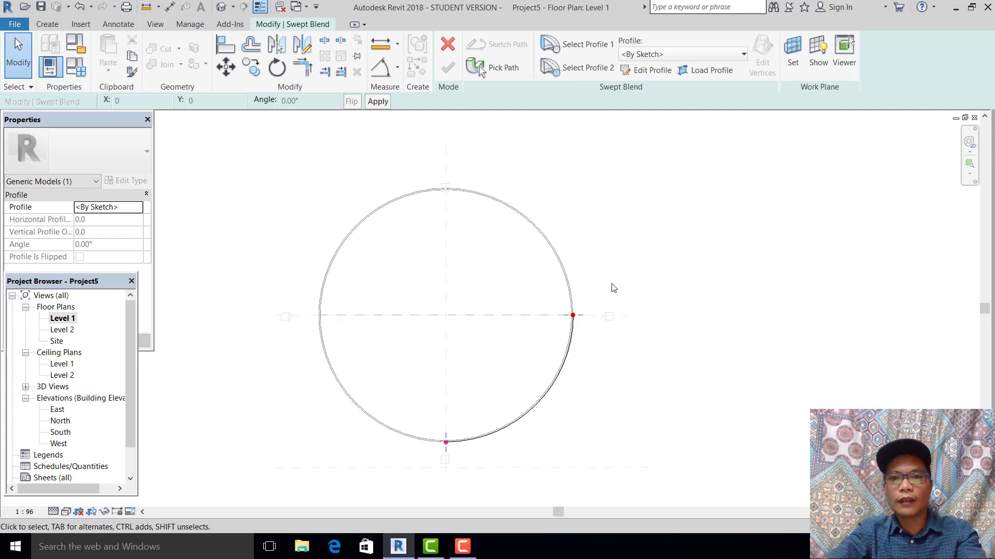
Open the South elevation and start editing the swept blend profile at the path's east end
double_click(60, 432)
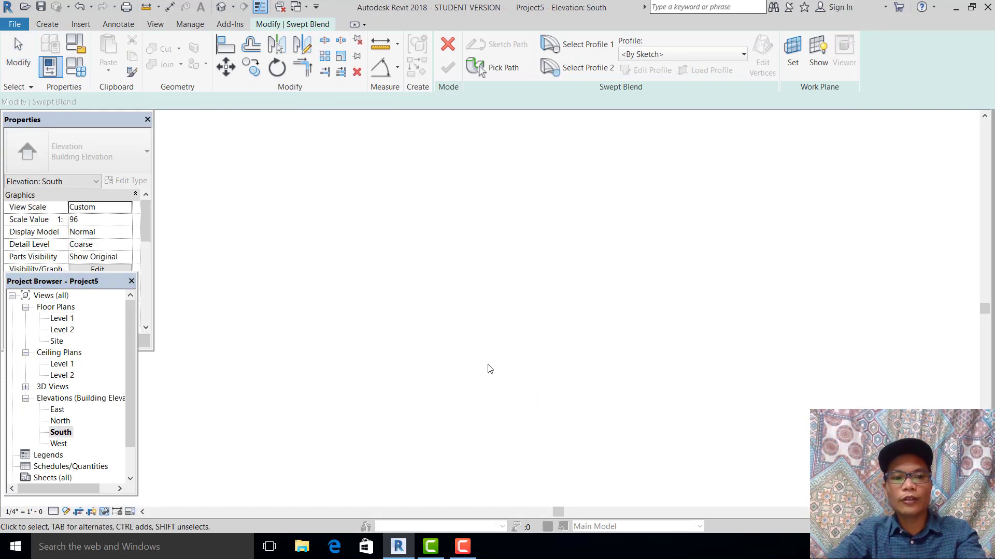
scroll(519, 325, "down", 1)
middle_click_drag(687, 343, 573, 341)
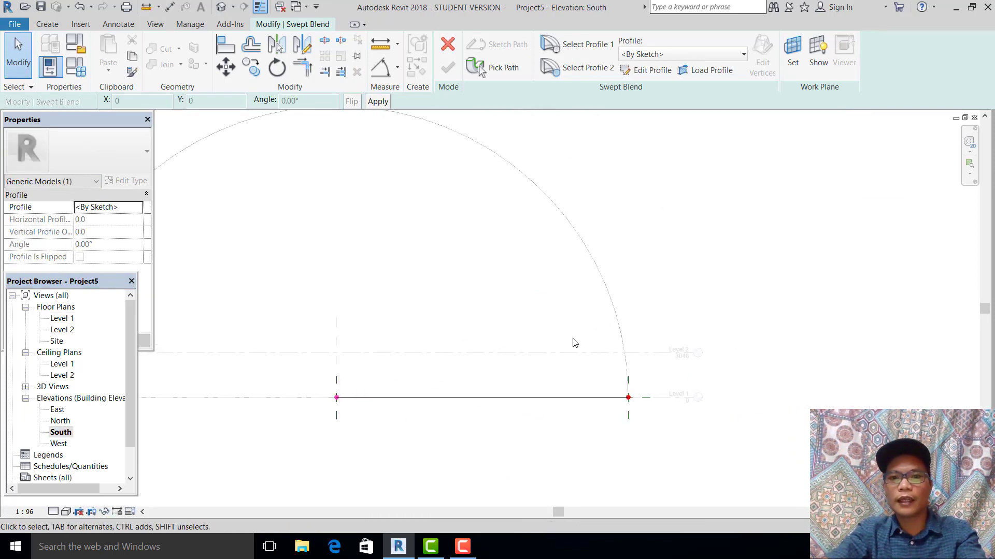
left_click(628, 399)
left_click(648, 71)
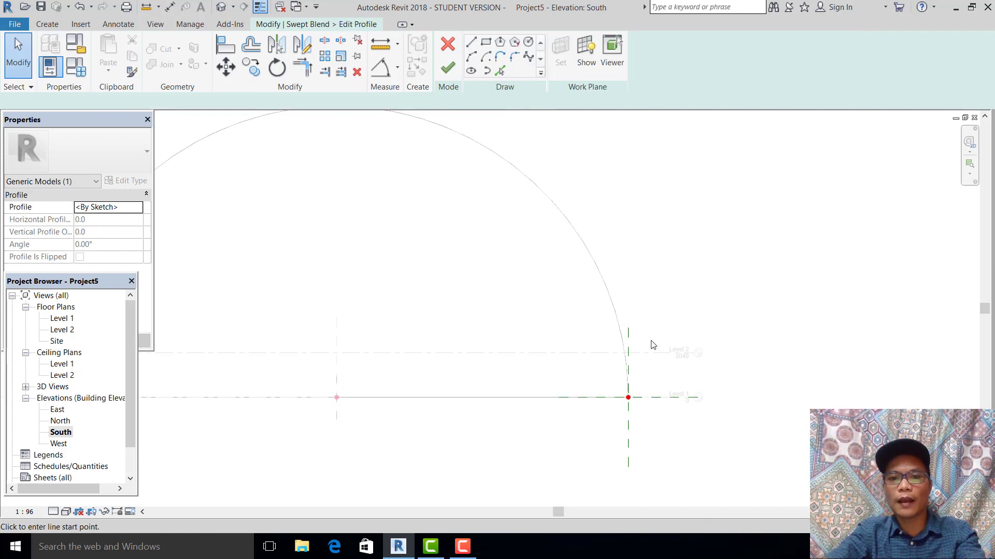
Sketch a rectangle about 400 mm wide and 900 mm high, outward and upward from the path's east endpoint
middle_click_drag(615, 373, 585, 352)
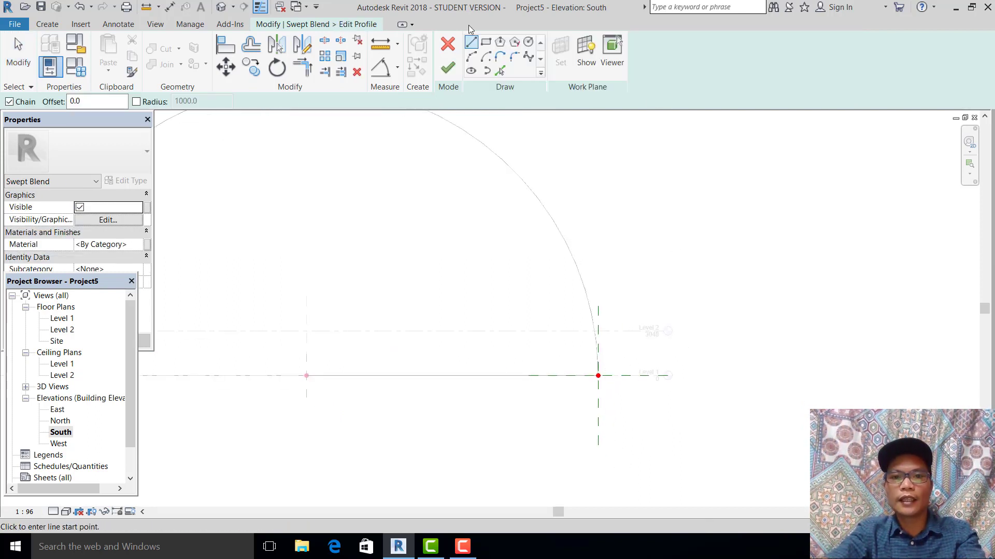
left_click(484, 43)
scroll(596, 373, "up", 2)
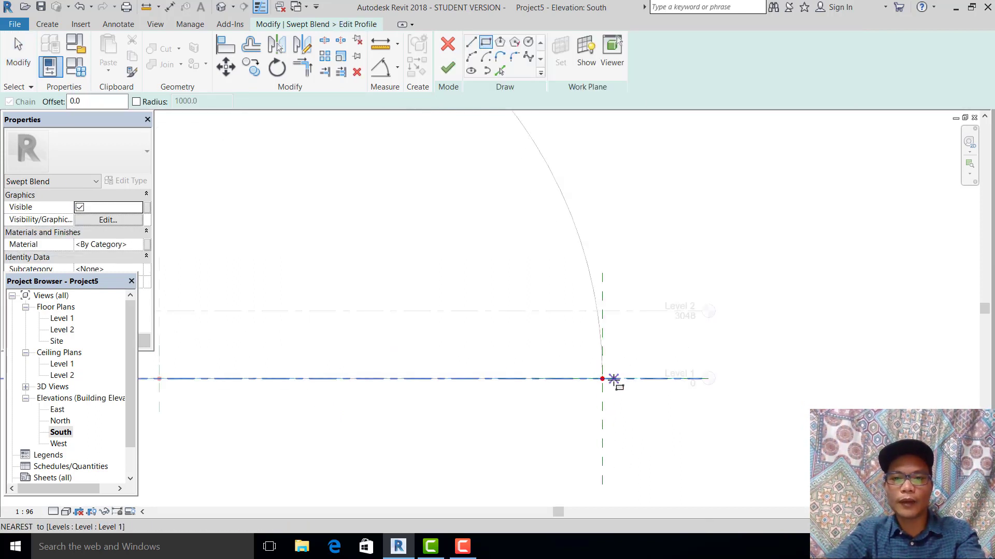
left_click(598, 378)
scroll(603, 376, "up", 2)
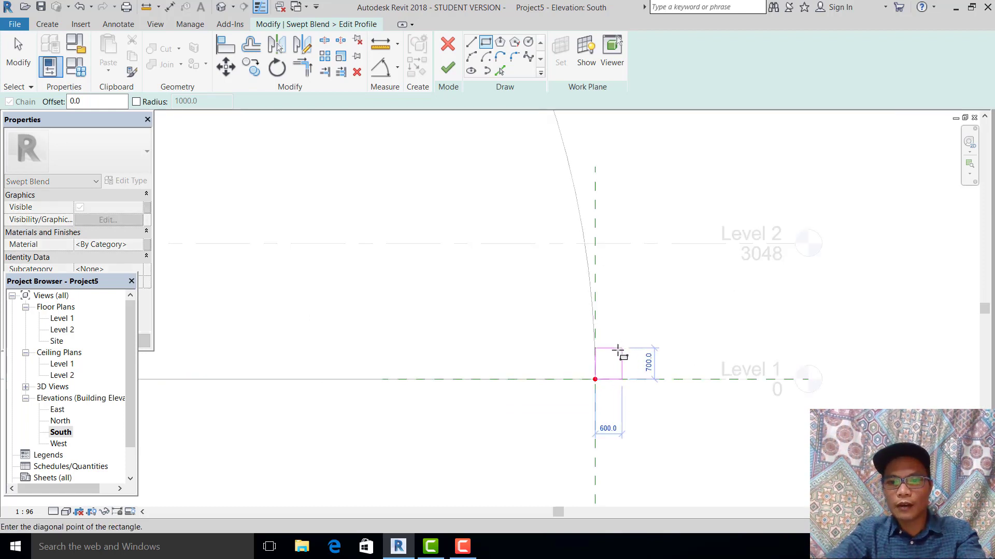
left_click(614, 340)
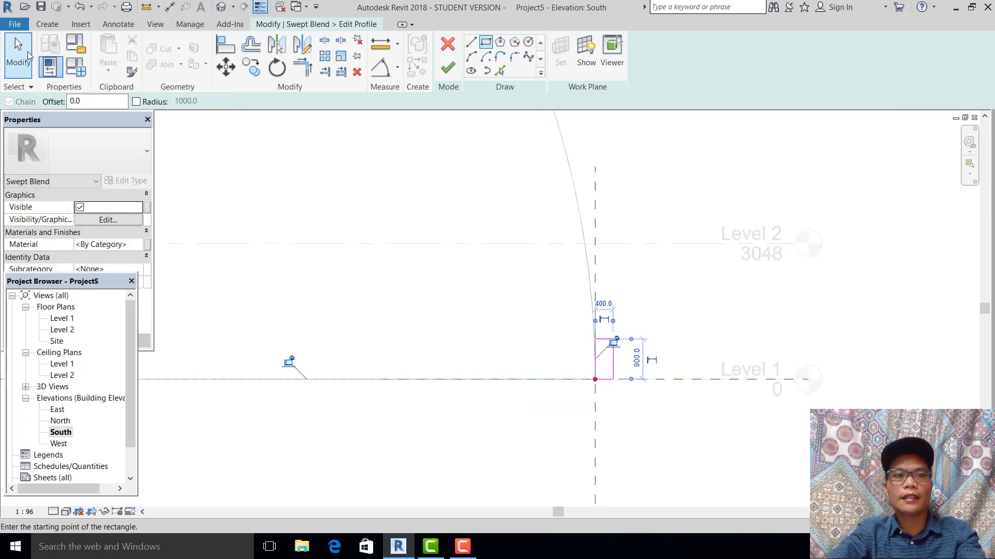
key("Escape")
Set the profile rectangle's width to 80 mm and its height to 140 mm
scroll(599, 371, "up", 2)
left_click(637, 383)
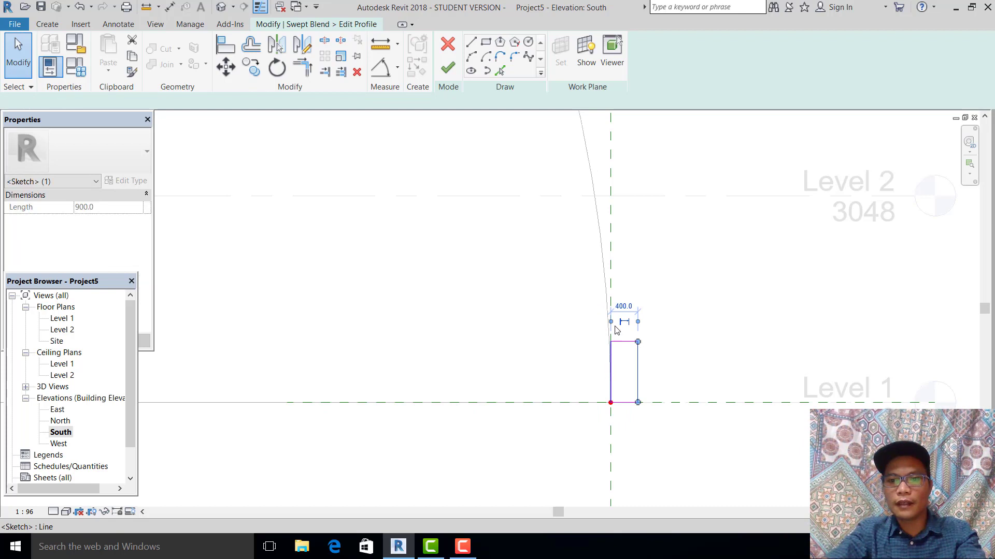
left_click(623, 310)
type("80")
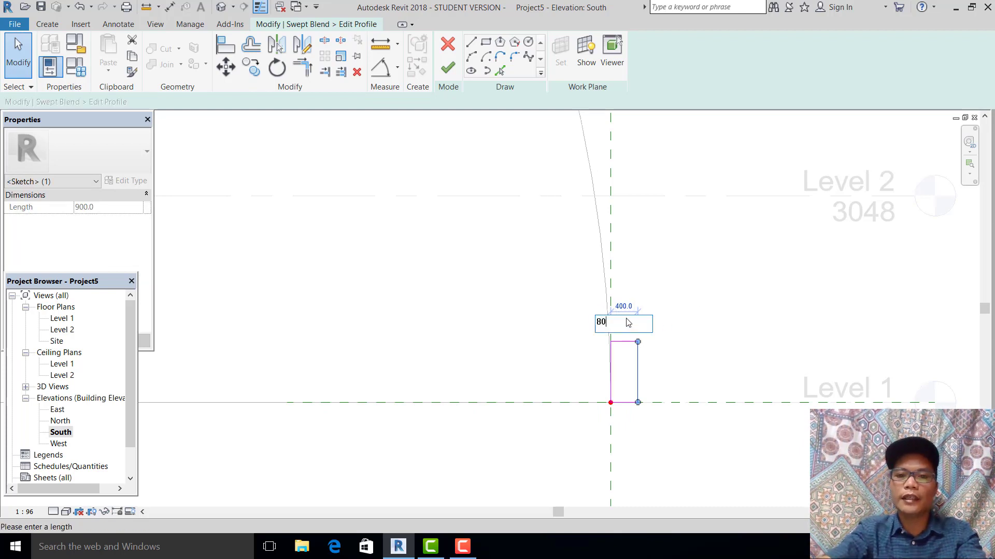
key("Return")
scroll(616, 381, "up", 2)
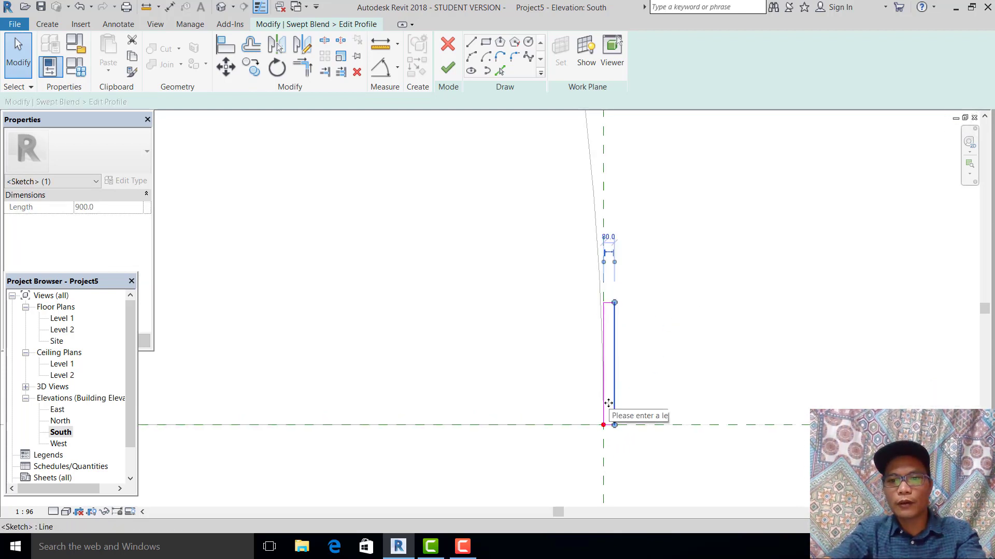
scroll(652, 323, "up", 1)
left_click(596, 297)
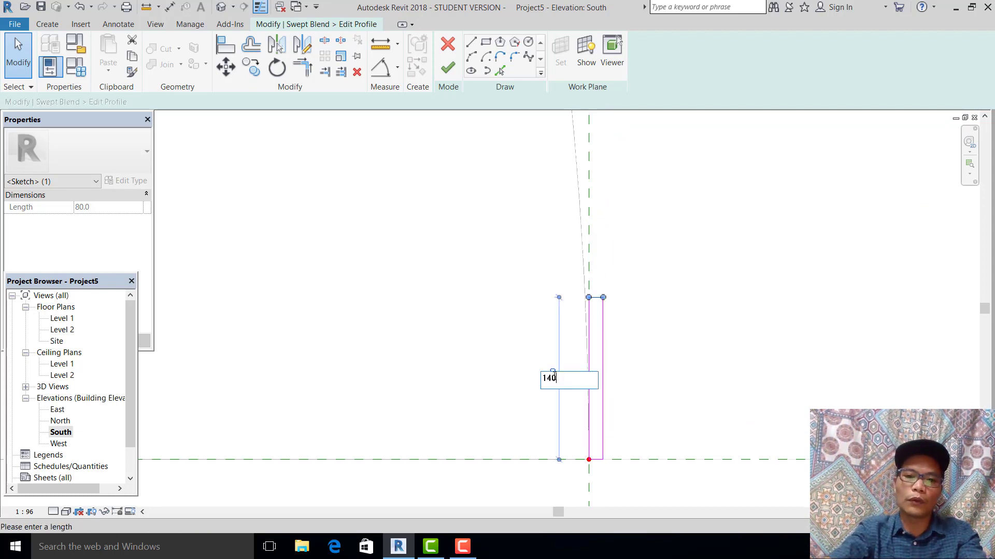
key("Return")
Draw a start-end-radius arc of about 113 mm radius across the rectangle's upper outer corner, from its outer side to its top edge
scroll(644, 345, "down", 1)
middle_click_drag(644, 341, 647, 238)
scroll(617, 336, "up", 3)
scroll(617, 282, "up", 1)
middle_click_drag(617, 282, 593, 281)
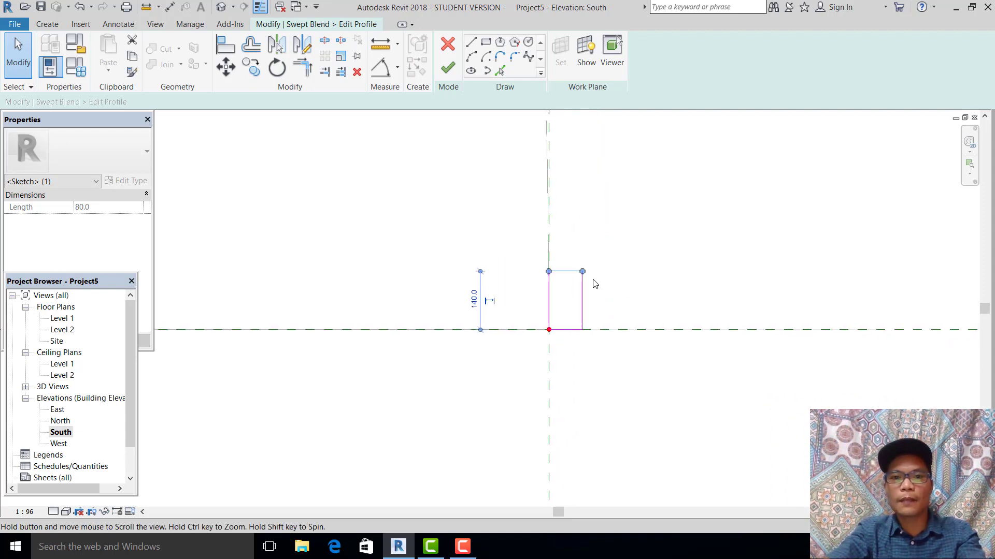
left_click(630, 255)
left_click(472, 56)
scroll(581, 322, "up", 1)
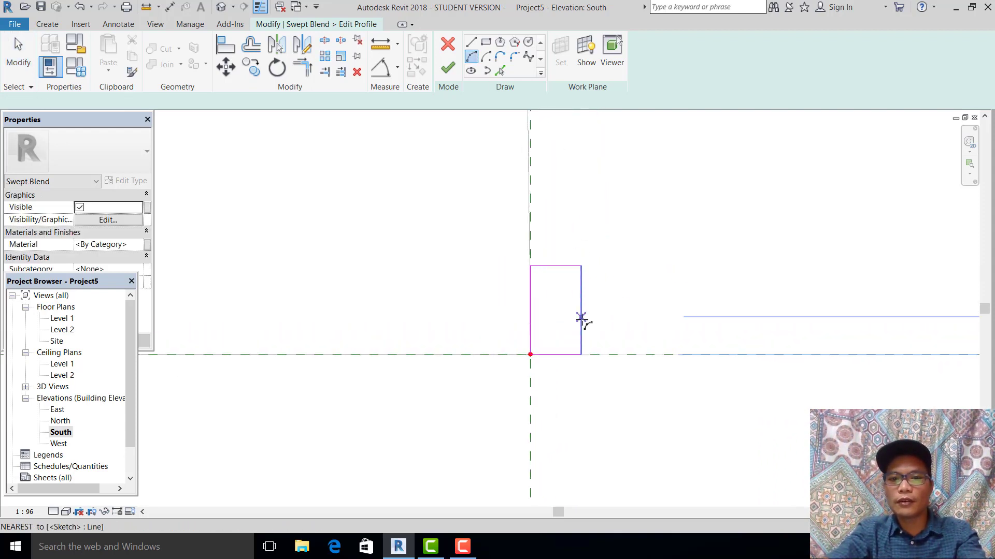
left_click(581, 332)
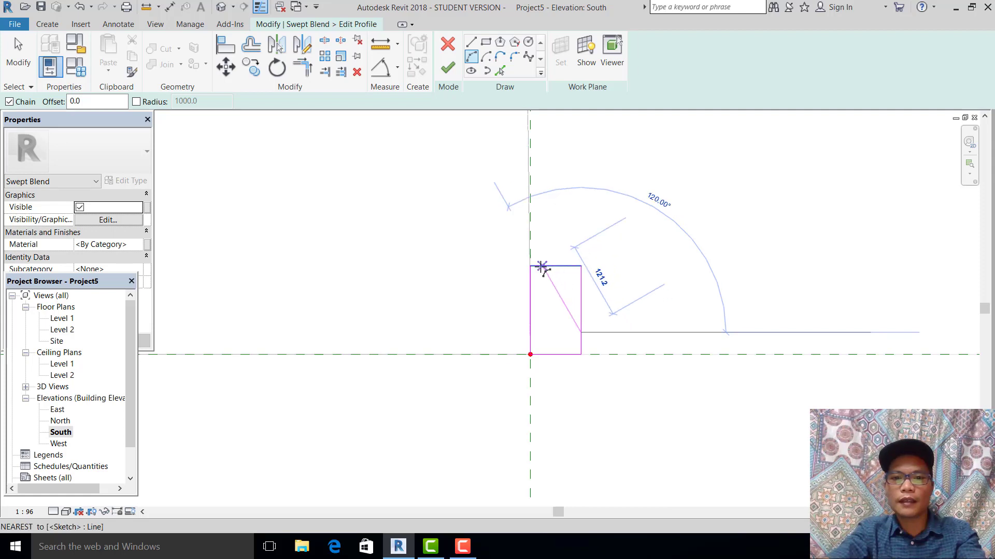
left_click(542, 266)
scroll(552, 275, "up", 2)
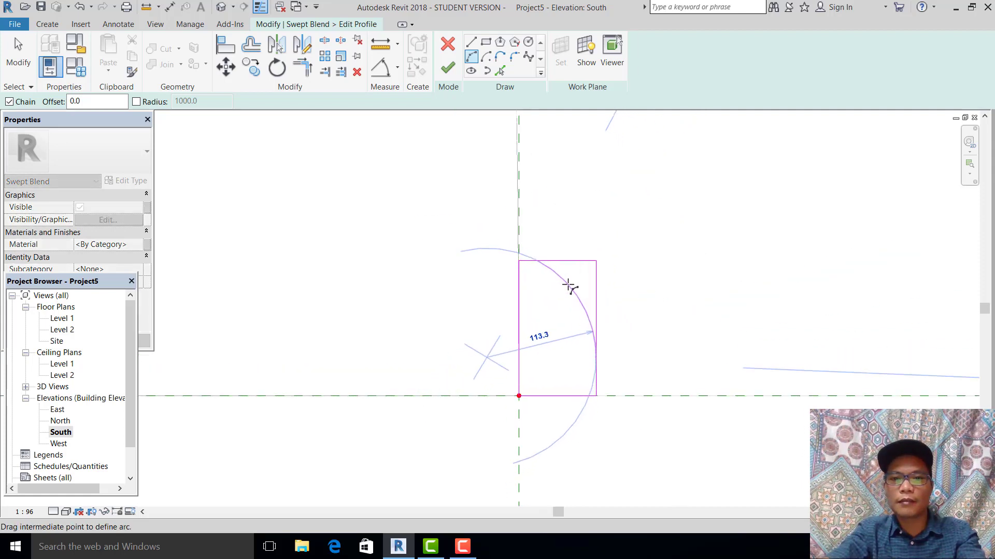
left_click(567, 283)
left_click(18, 64)
Trim the rectangle's top and outer edges to the arc, removing the square corner outside it
left_click(302, 66)
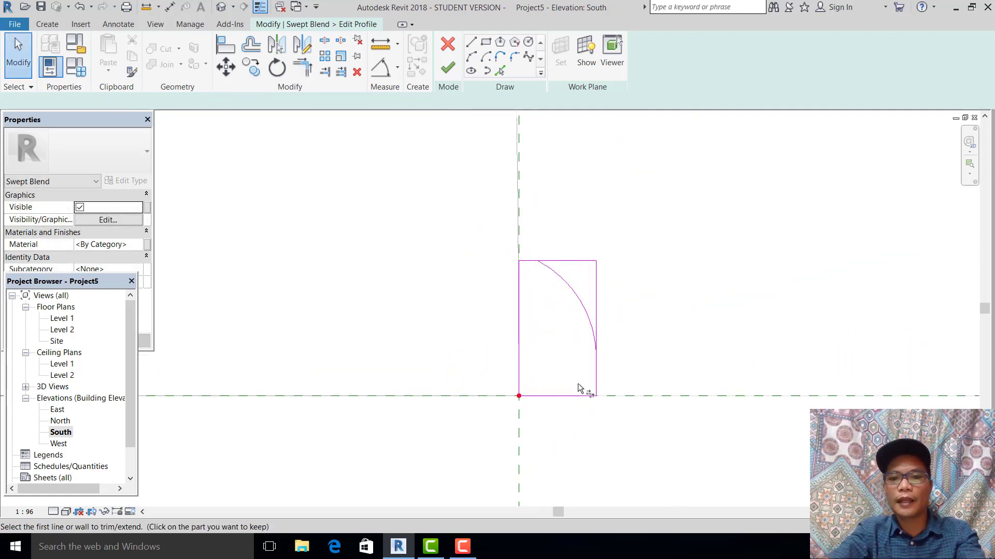
left_click(530, 264)
scroll(575, 311, "down", 3)
left_click(17, 64)
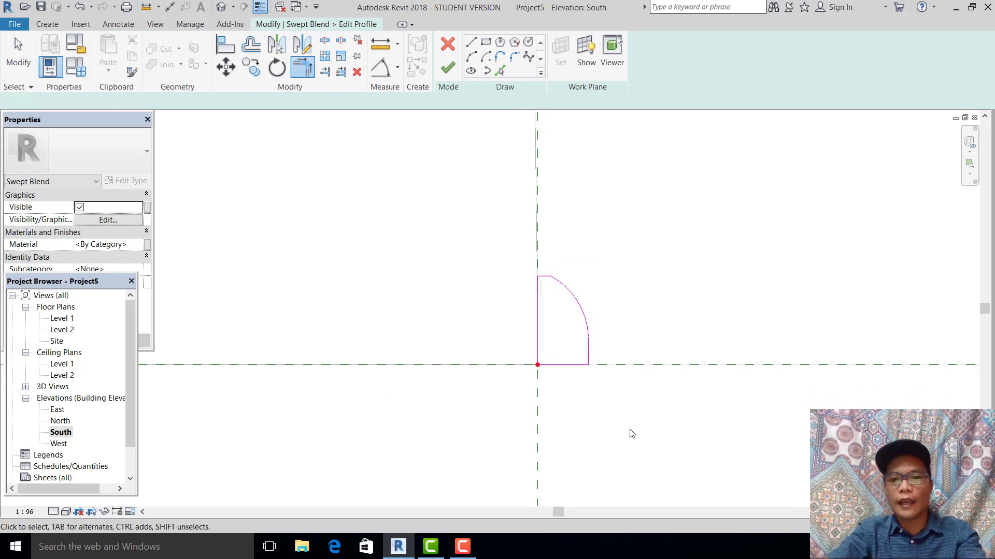
Delete the profile's bottom edge on the Level 1 line
left_click(559, 365)
middle_click_drag(611, 411, 627, 398)
key("Delete")
Mirror the whole half profile downward about the horizontal line through the path endpoint, and finish the profile
left_click_drag(431, 235, 695, 411)
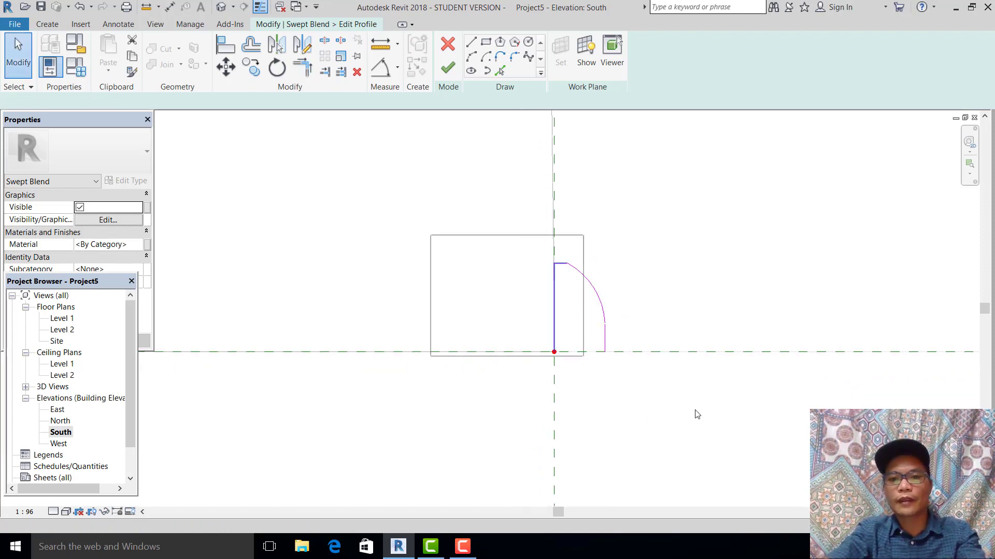
key("d")
key("m")
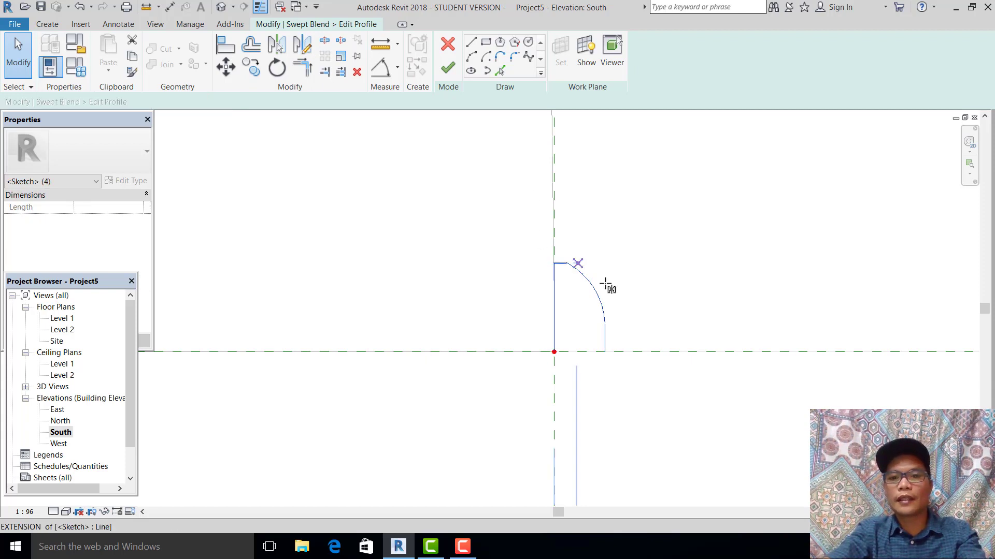
left_click(606, 353)
left_click(661, 353)
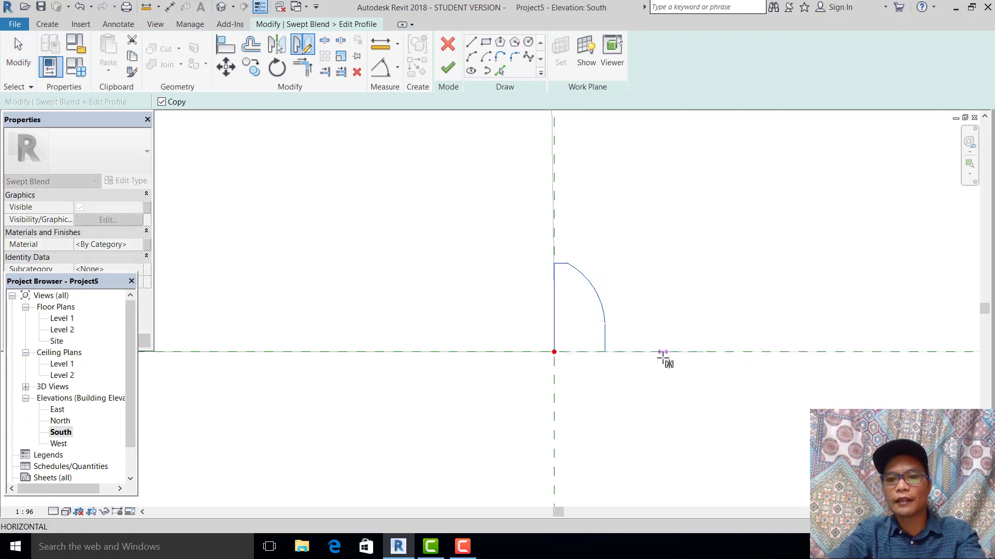
left_click(21, 75)
scroll(606, 285, "down", 4)
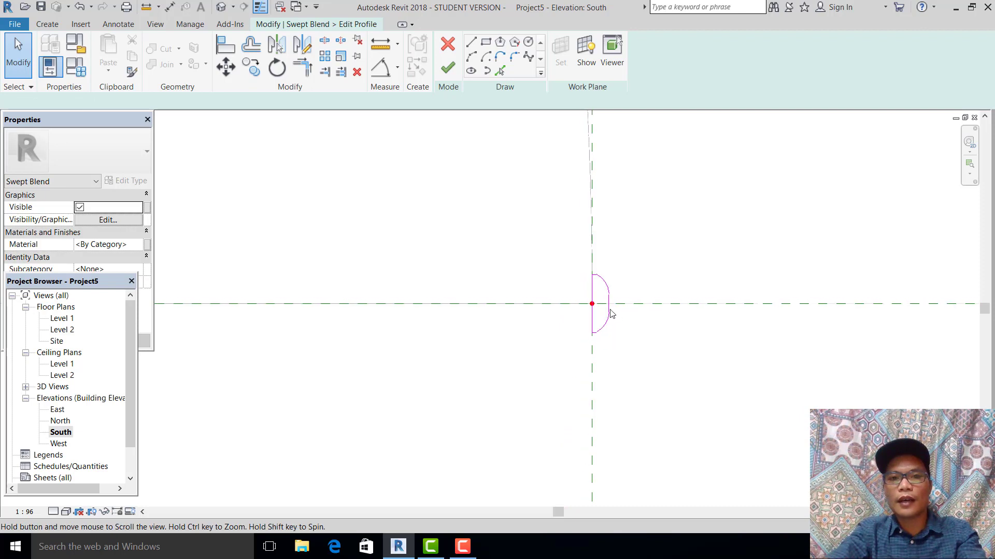
left_click(448, 68)
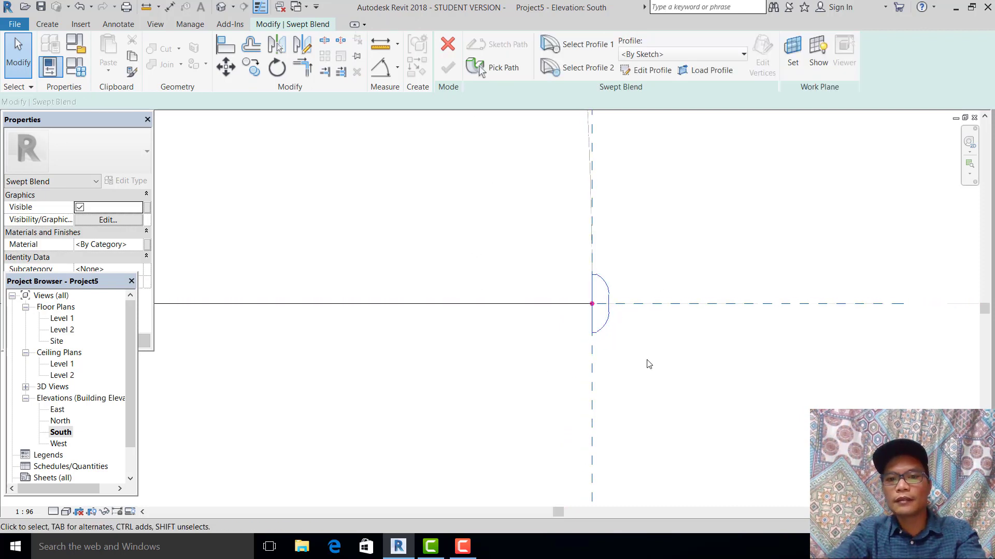
Open the East elevation and start editing the swept blend profile at the path's south end
double_click(58, 410)
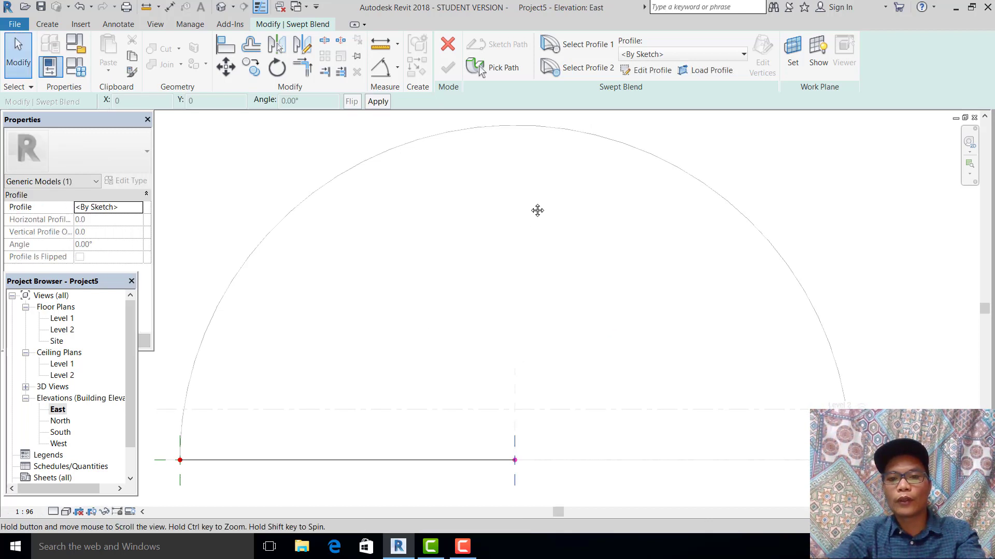
middle_click_drag(537, 210, 563, 137)
middle_click_drag(321, 390, 561, 283)
scroll(446, 300, "up", 2)
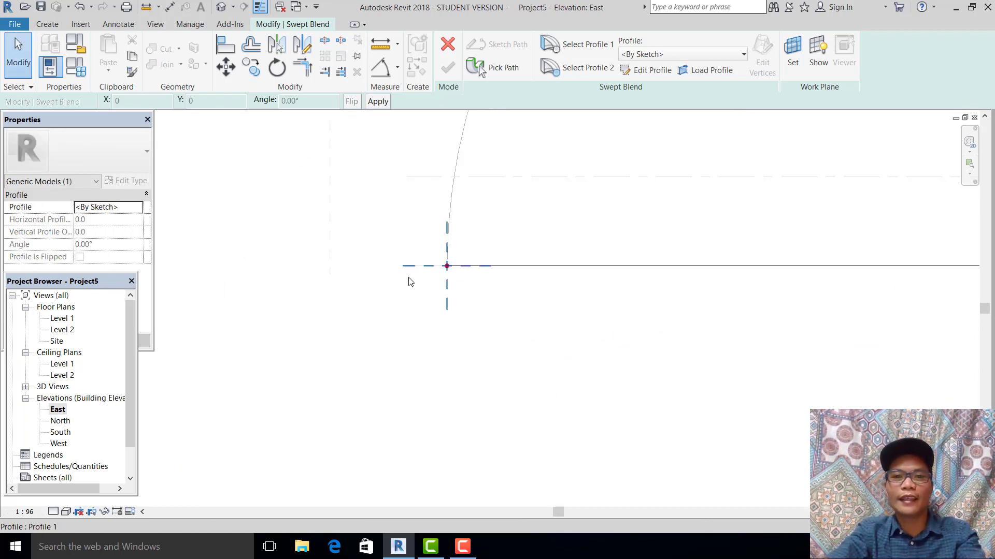
mouse_move(453, 270)
middle_mouse_down()
mouse_move(451, 295)
mouse_move(512, 305)
mouse_move(506, 311)
middle_mouse_up()
left_click(599, 68)
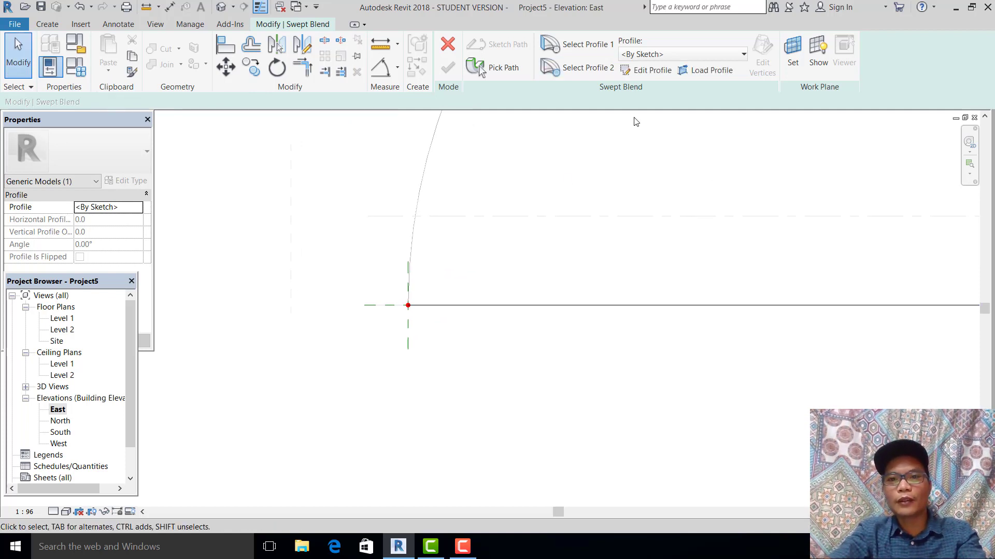
left_click(648, 70)
Sketch a rectangle about 900 mm wide and 1800 mm high, outward and upward from the path's south endpoint
left_click(486, 42)
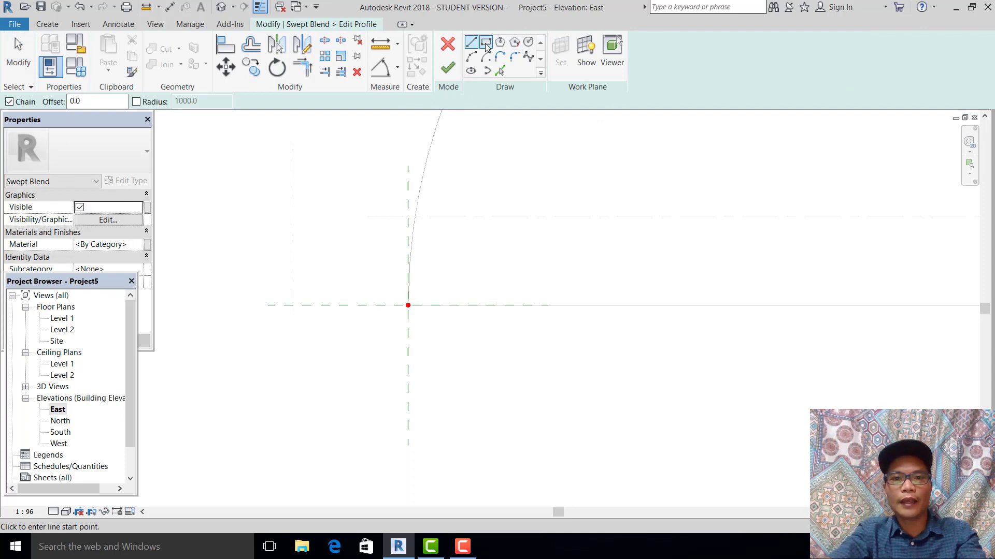
left_click(408, 305)
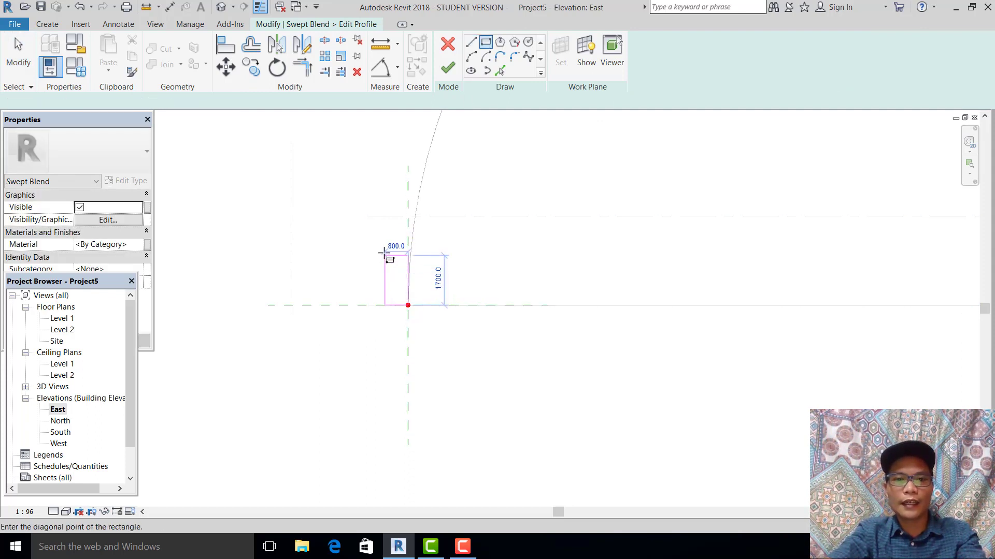
left_click(382, 253)
left_click(18, 55)
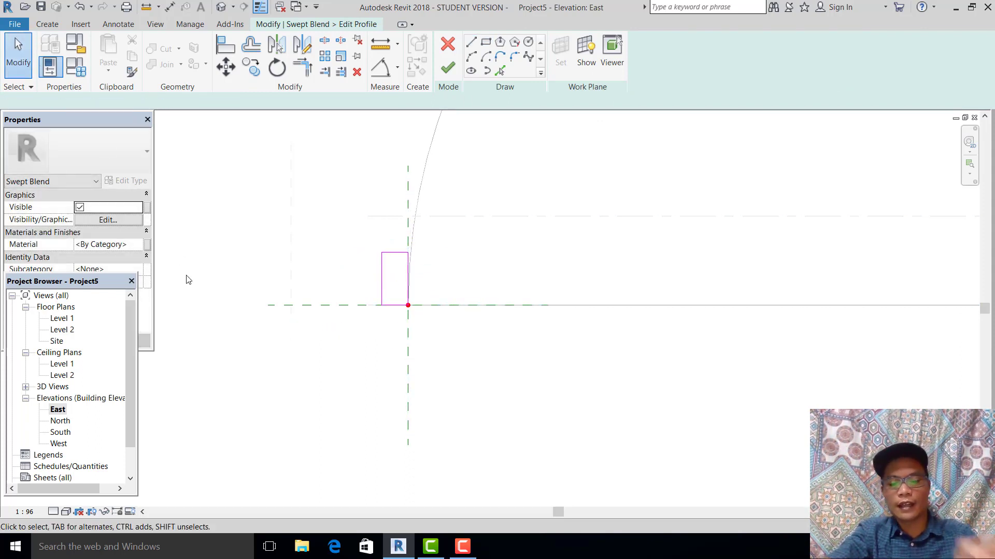
Set the south-end profile rectangle's width to 300 mm and its height to 500 mm
scroll(373, 282, "up", 2)
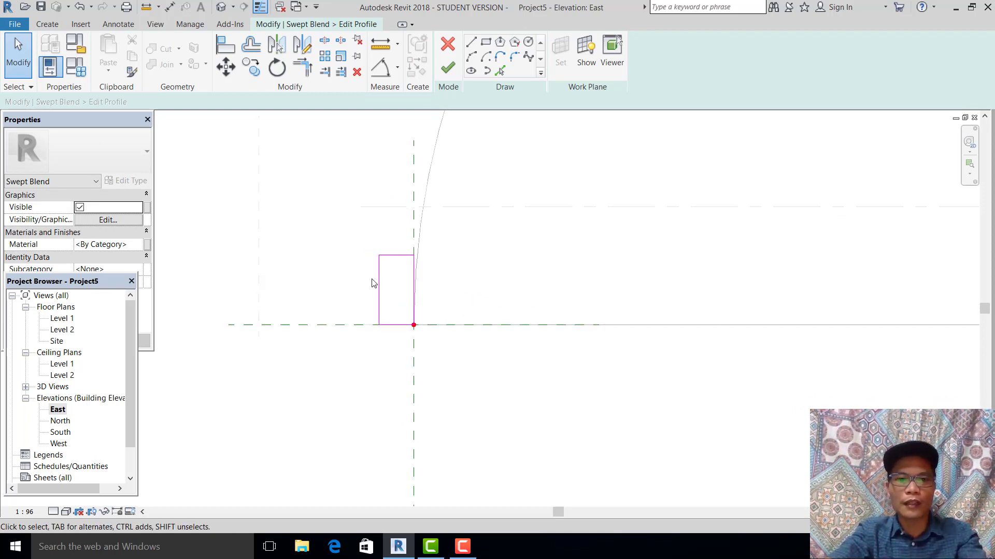
left_click(380, 273)
left_click(393, 349)
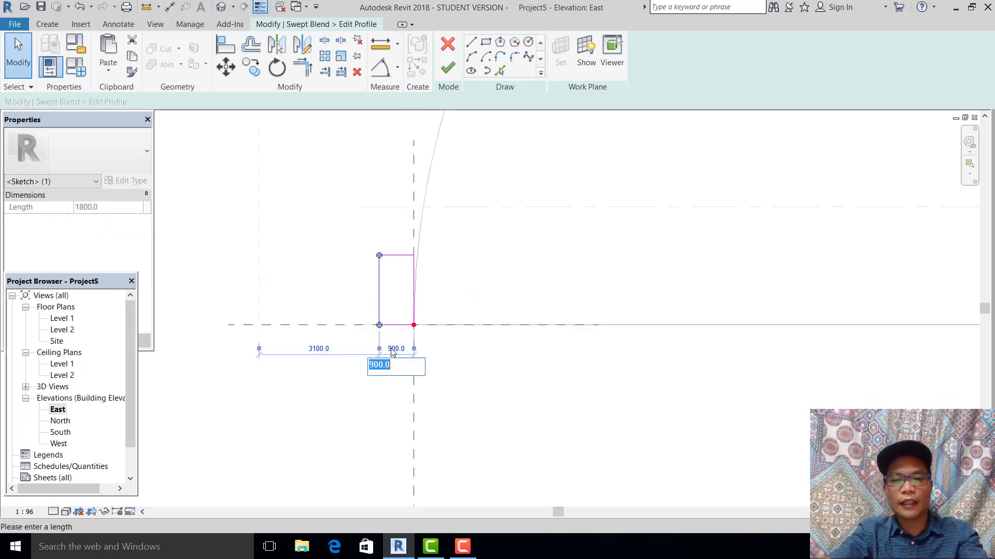
type("300")
key("Return")
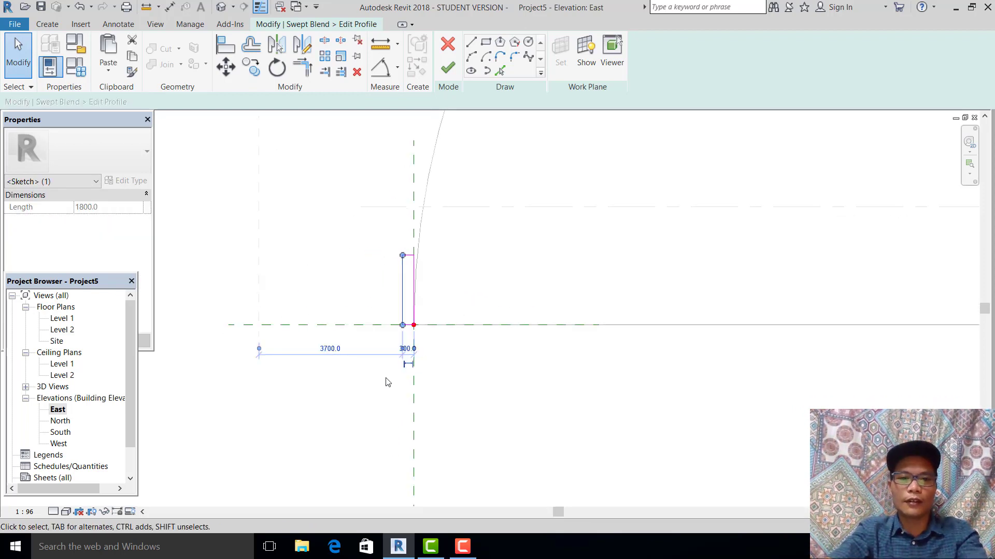
scroll(446, 291, "up", 2)
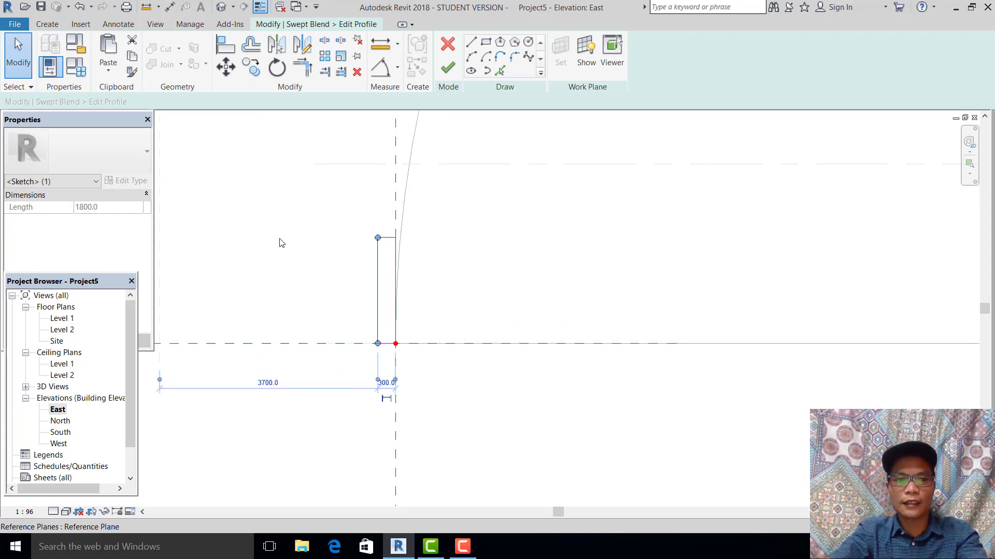
left_click(281, 243)
scroll(359, 357, "up", 1)
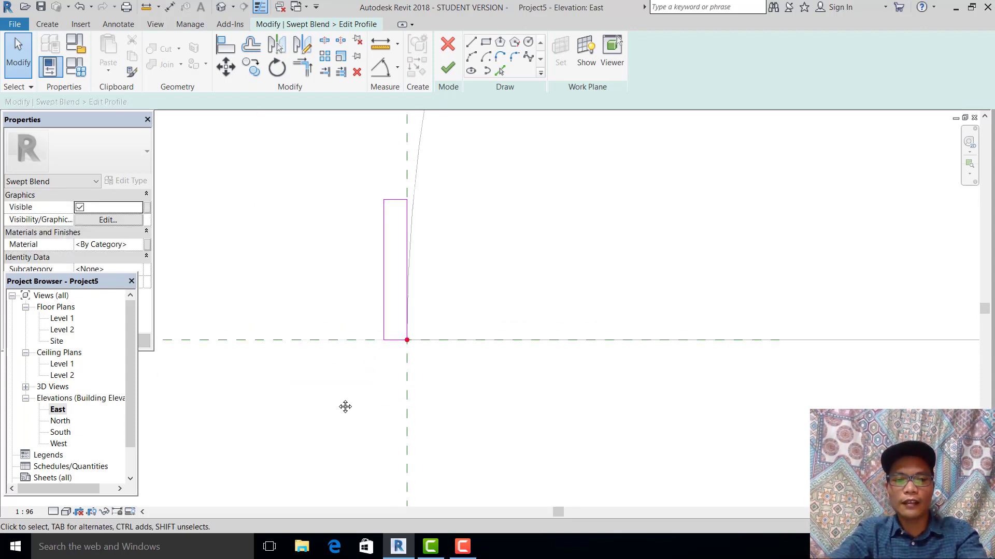
middle_click_drag(344, 406, 318, 407)
left_click(370, 202)
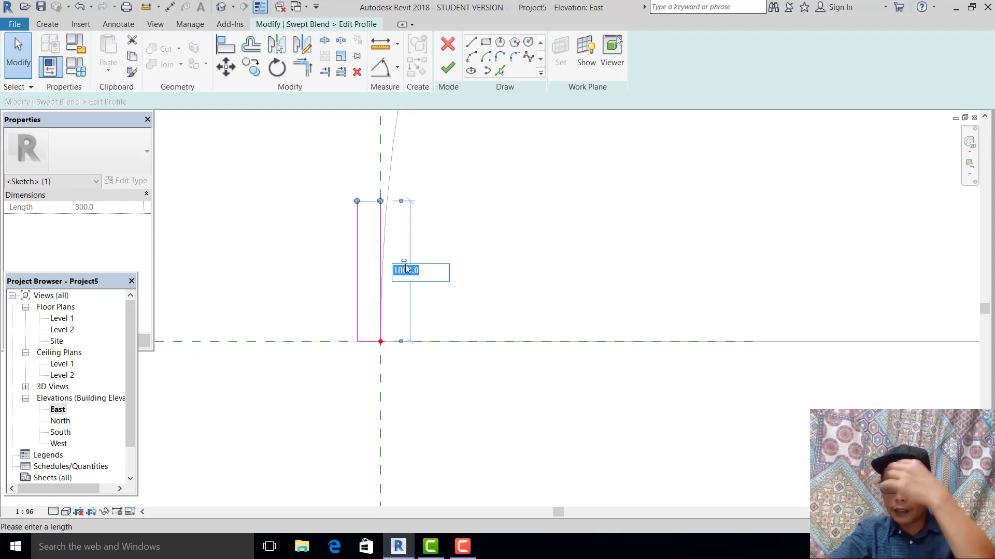
key("Return")
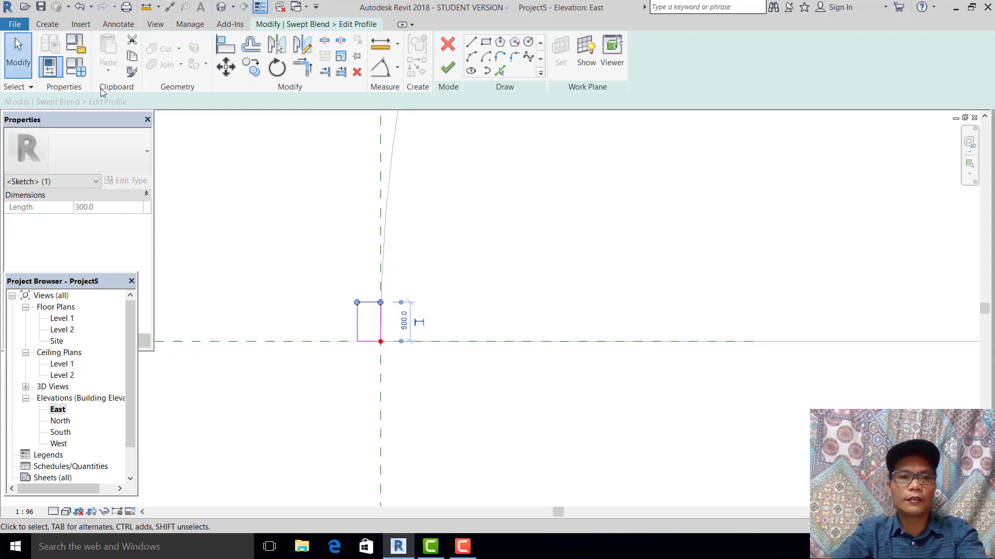
Sketch a start-end-radius arc of about 416 mm radius from low on the rectangle's outer edge to its top edge near the path line
scroll(425, 305, "down", 1)
middle_click_drag(425, 334, 422, 331)
middle_click_drag(417, 381, 407, 364)
middle_click_drag(468, 283, 460, 270)
scroll(460, 271, "down", 1)
scroll(369, 286, "up", 5)
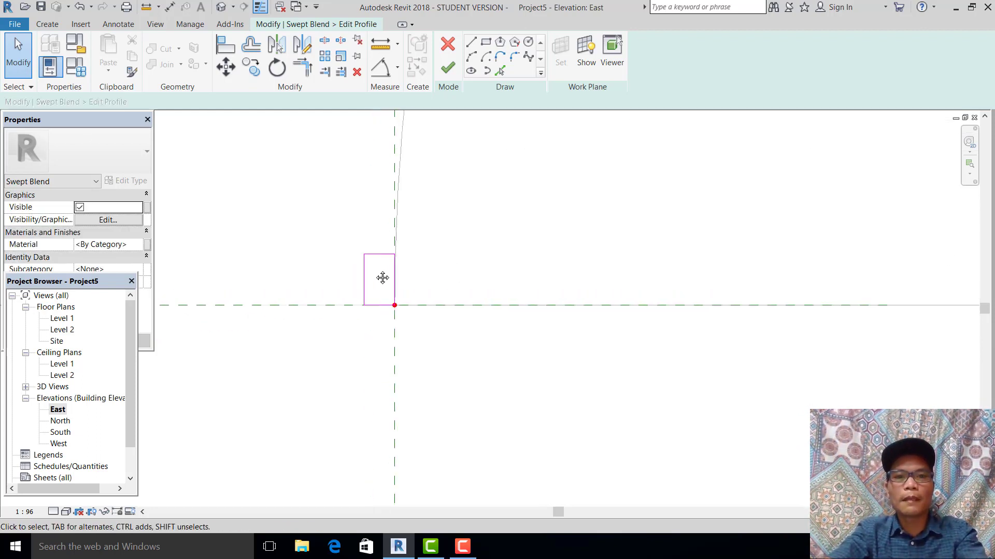
middle_click_drag(382, 278, 377, 284)
left_click(471, 57)
scroll(377, 289, "up", 3)
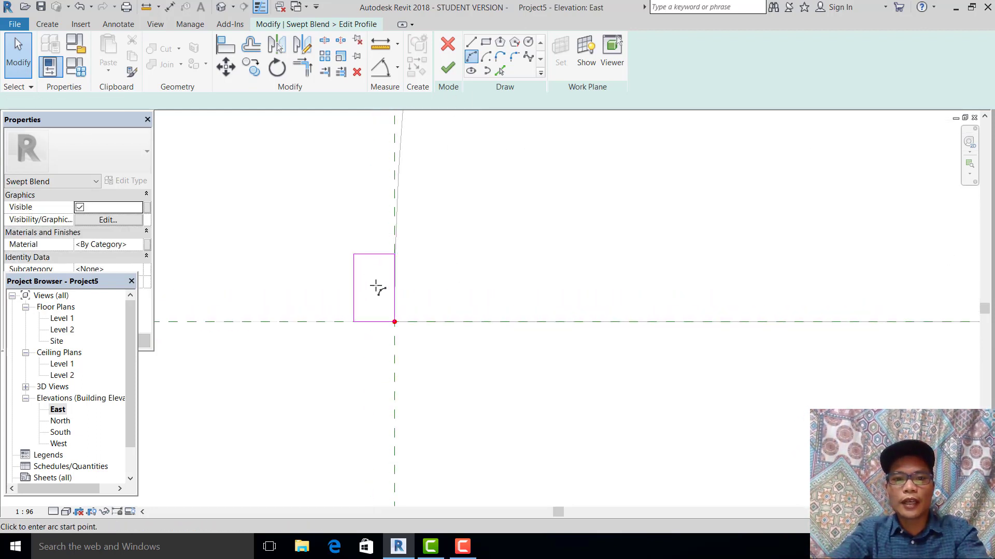
left_click(344, 321)
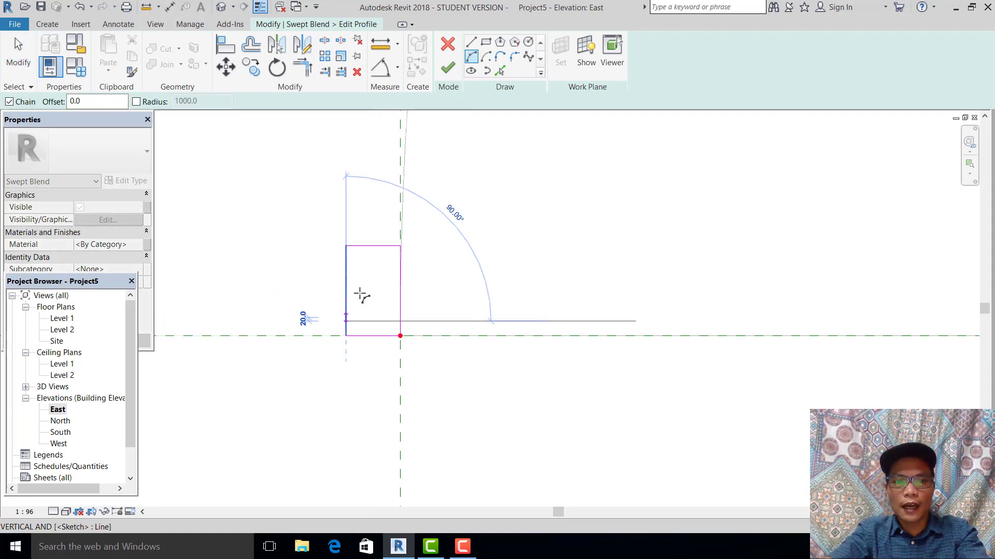
left_click(390, 246)
scroll(373, 257, "up", 1)
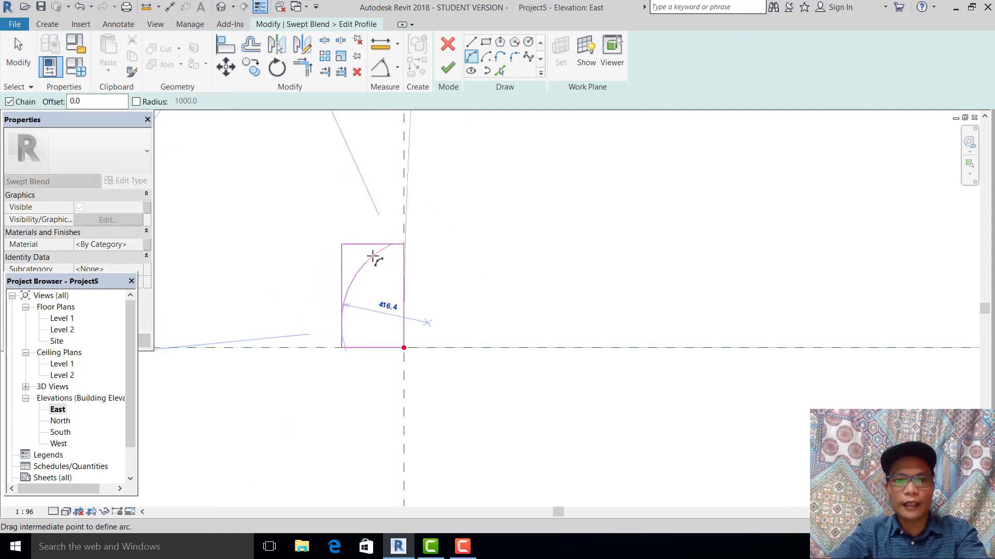
left_click(373, 258)
left_click(18, 62)
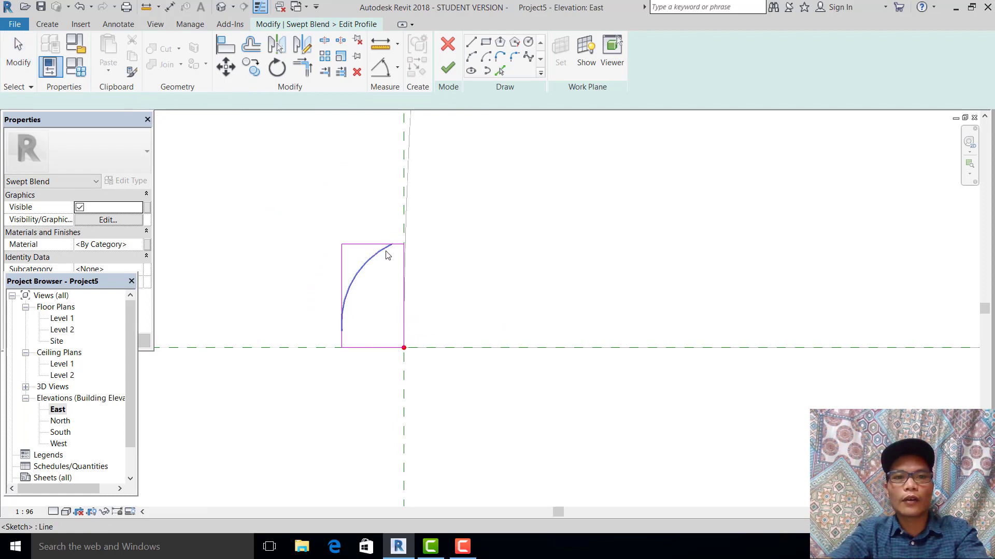
middle_click_drag(348, 267, 368, 251)
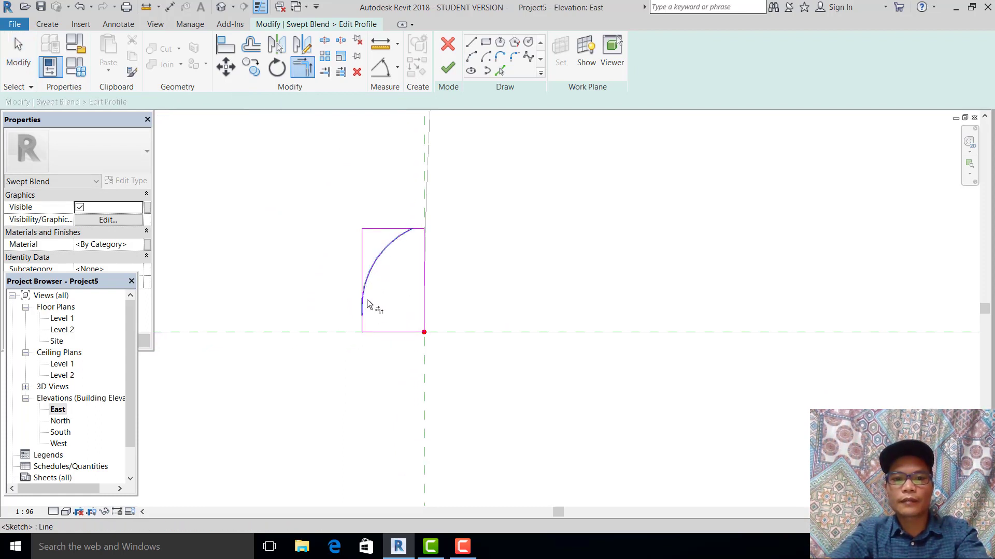
left_click(361, 326)
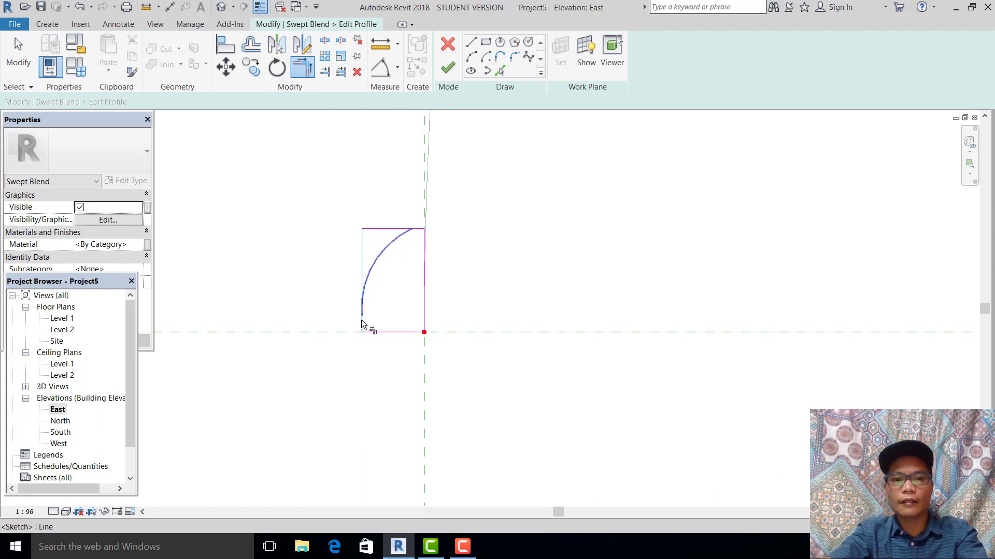
left_click(363, 317)
key("Escape")
left_click(362, 324)
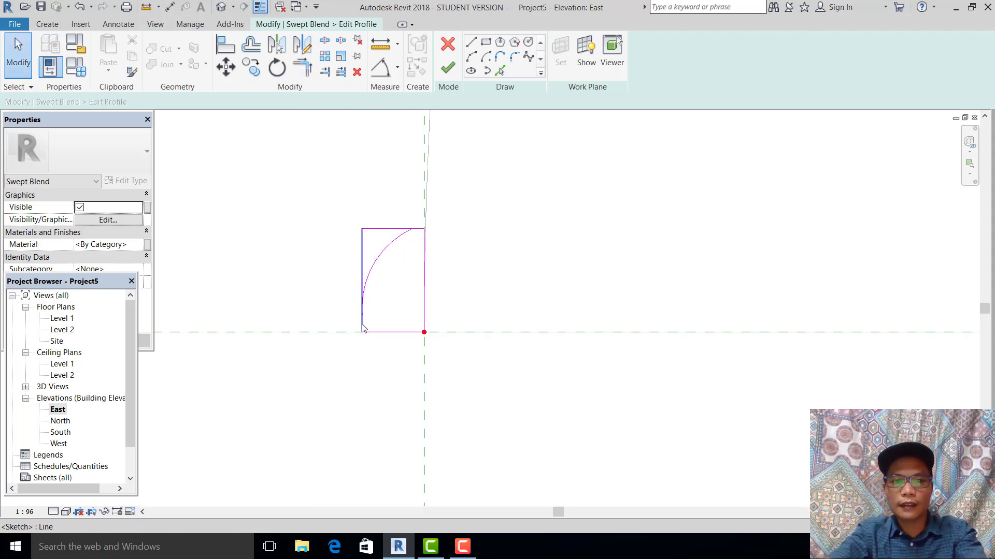
left_click(371, 272)
left_click(373, 304)
scroll(372, 305, "up", 3)
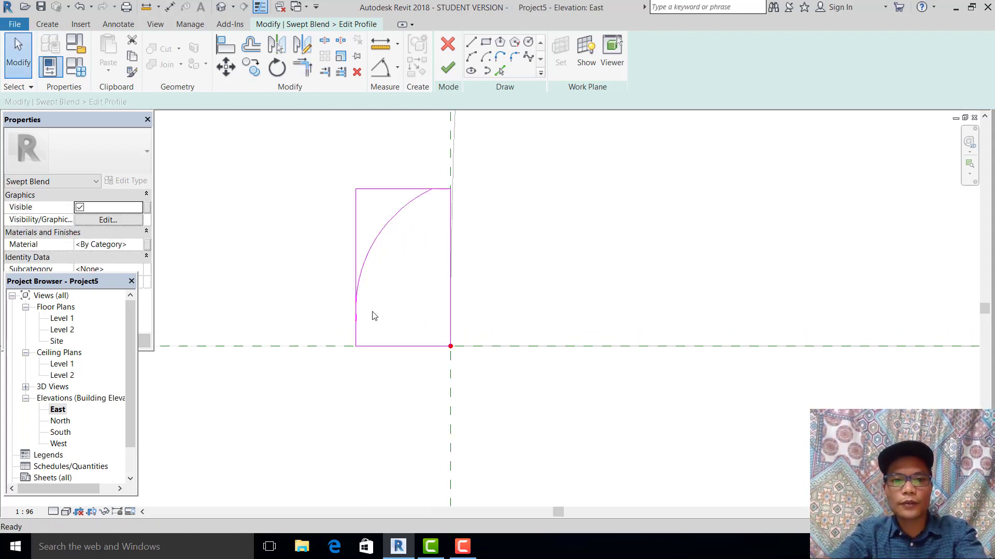
key("Escape")
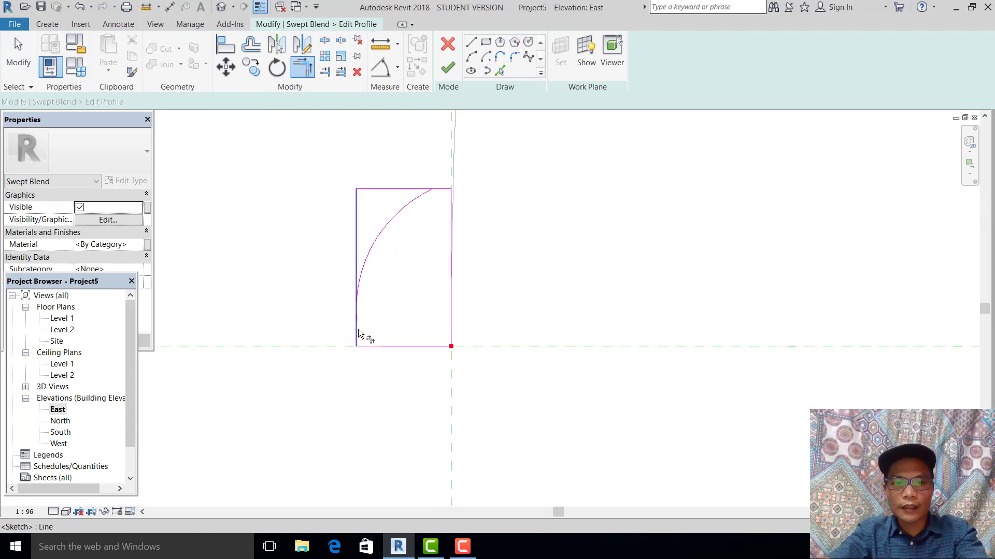
Trim the arc to the rectangle's outer vertical edge and top edge, removing the square outer corner
left_click(369, 258)
left_click(434, 191)
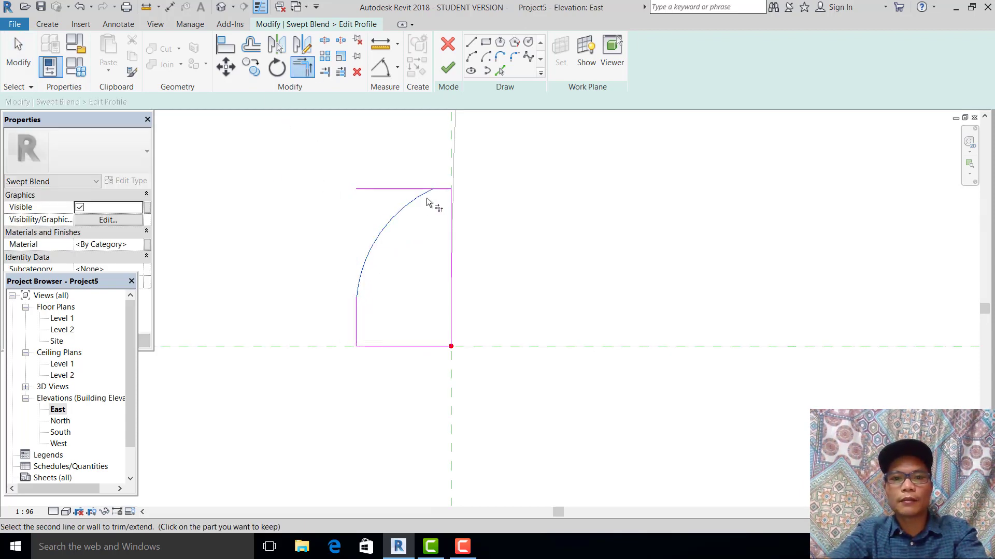
middle_click_drag(404, 242, 371, 226)
left_click(370, 195)
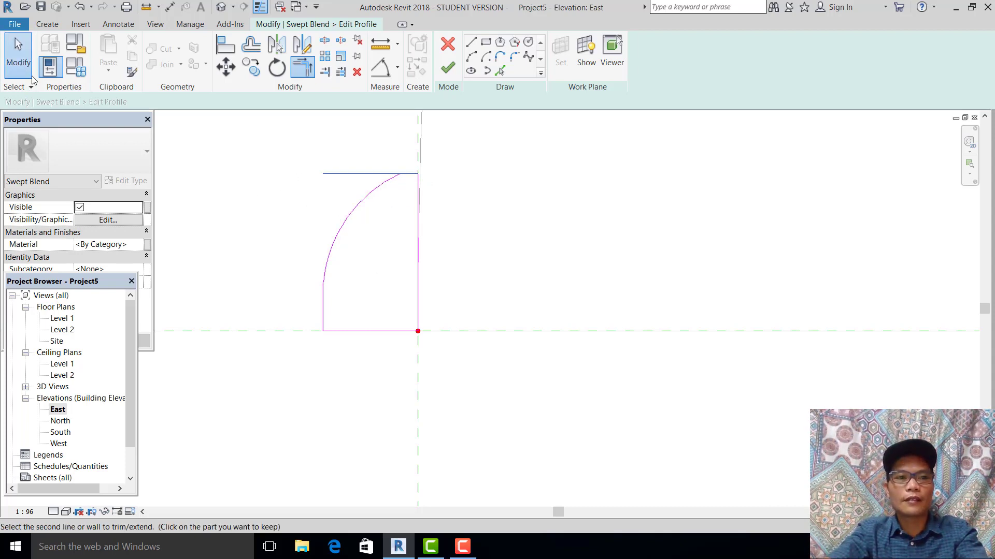
left_click(407, 180)
scroll(420, 283, "down", 2)
key("Escape")
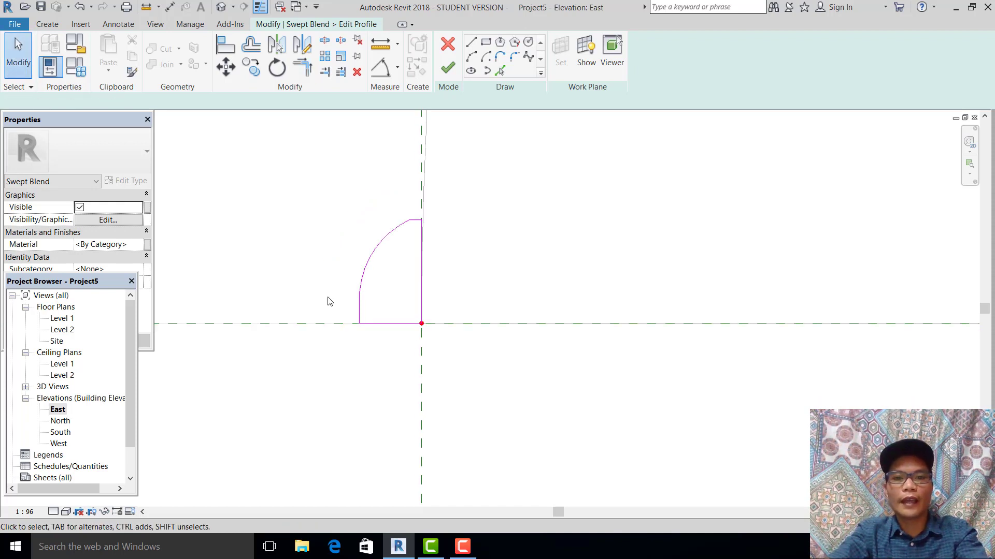
Delete the bottom horizontal line of the south-end half profile
scroll(328, 301, "up", 2)
left_click(399, 338)
middle_click_drag(399, 402, 377, 396)
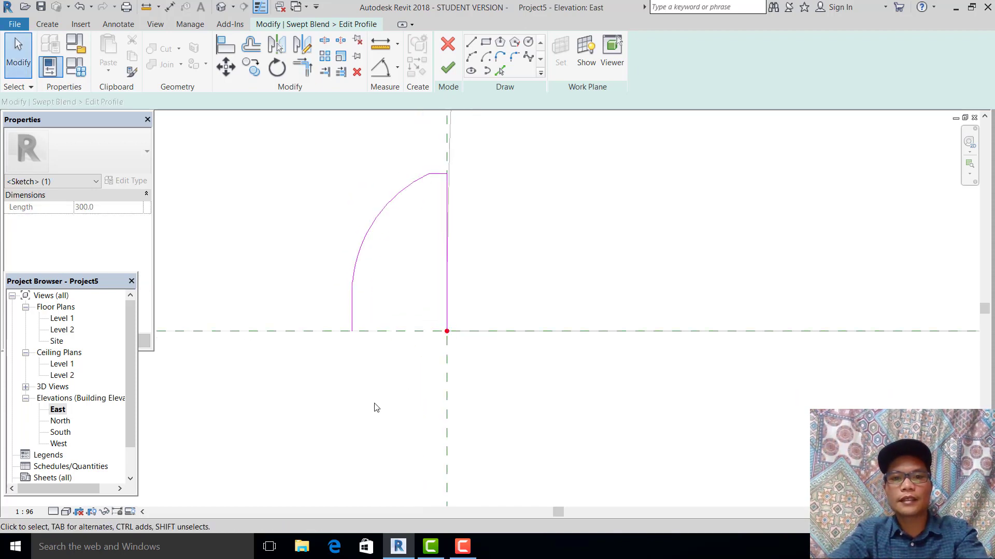
left_click(376, 408)
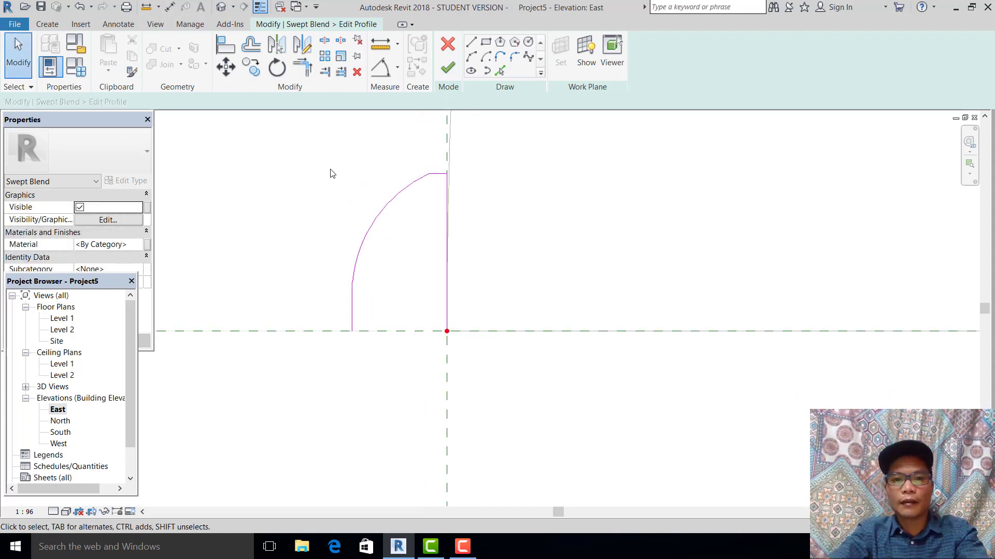
Mirror a copy of the whole south-end half profile downward about the horizontal Level 1 line
left_click_drag(332, 174, 527, 382)
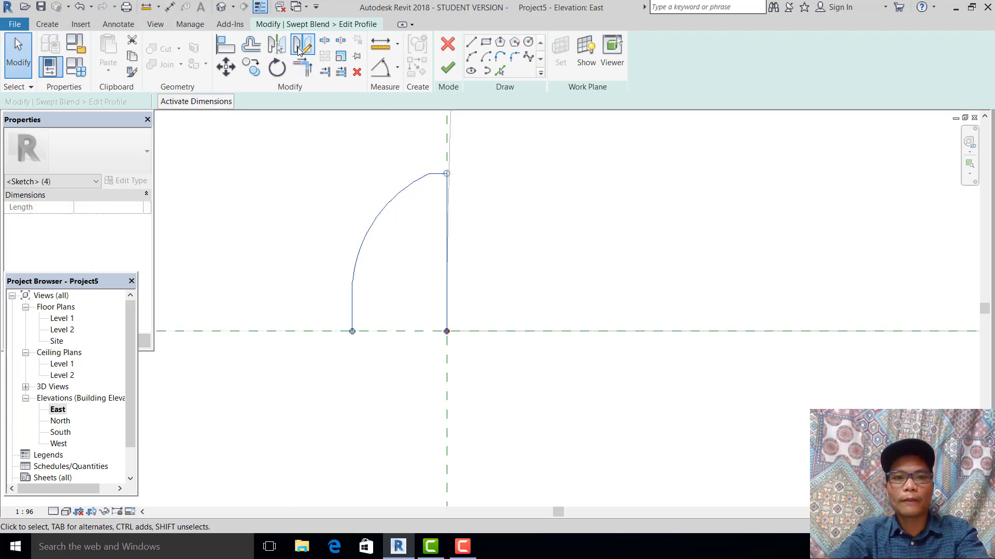
left_click(299, 49)
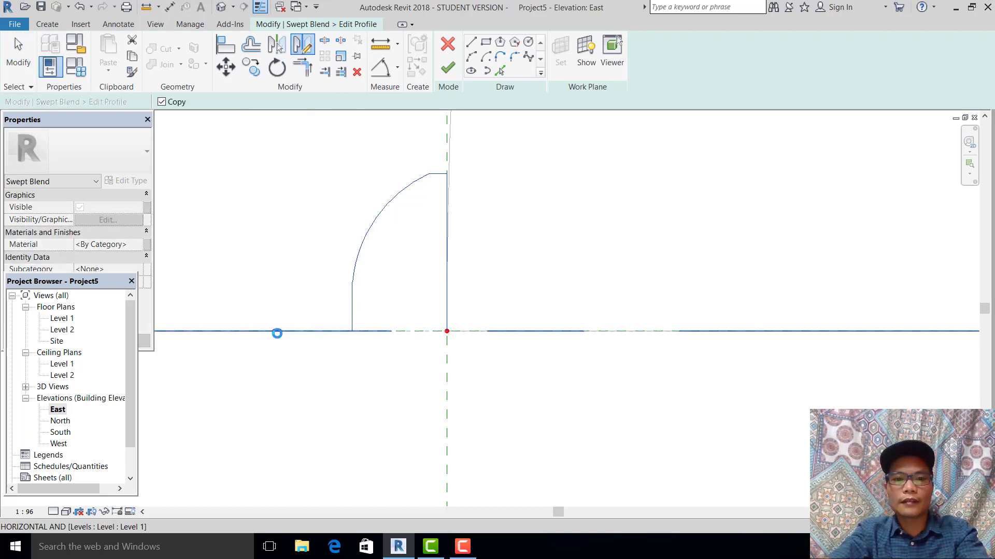
left_click(277, 333)
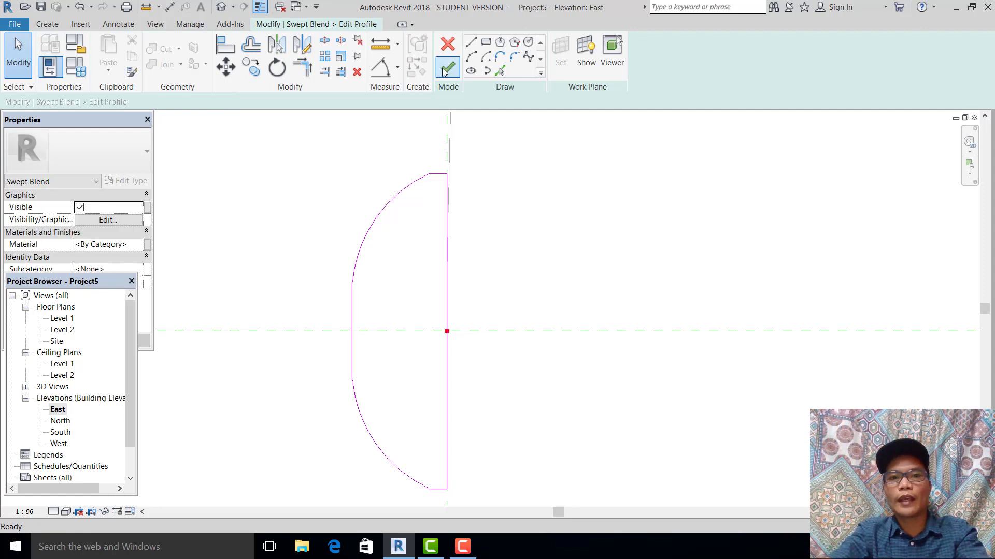
Open the 3D view, finish the south-end profile and complete the swept blend
left_click(220, 8)
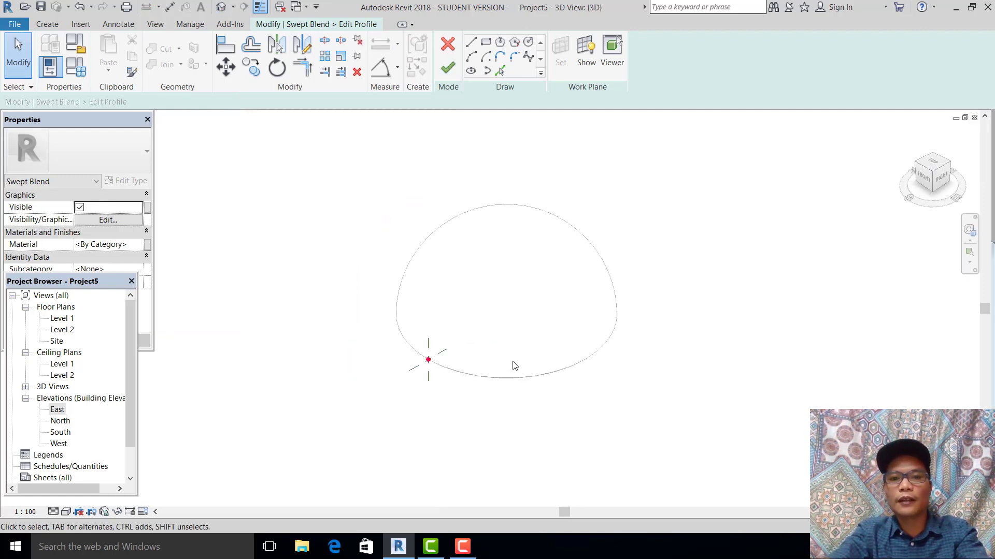
middle_click_drag(513, 364, 427, 399)
left_click(447, 67)
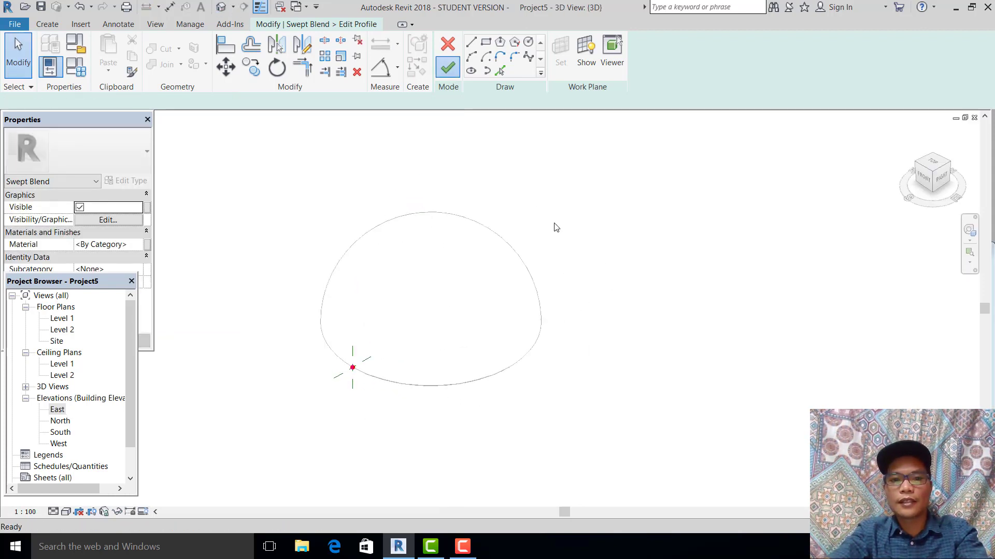
left_click(349, 399)
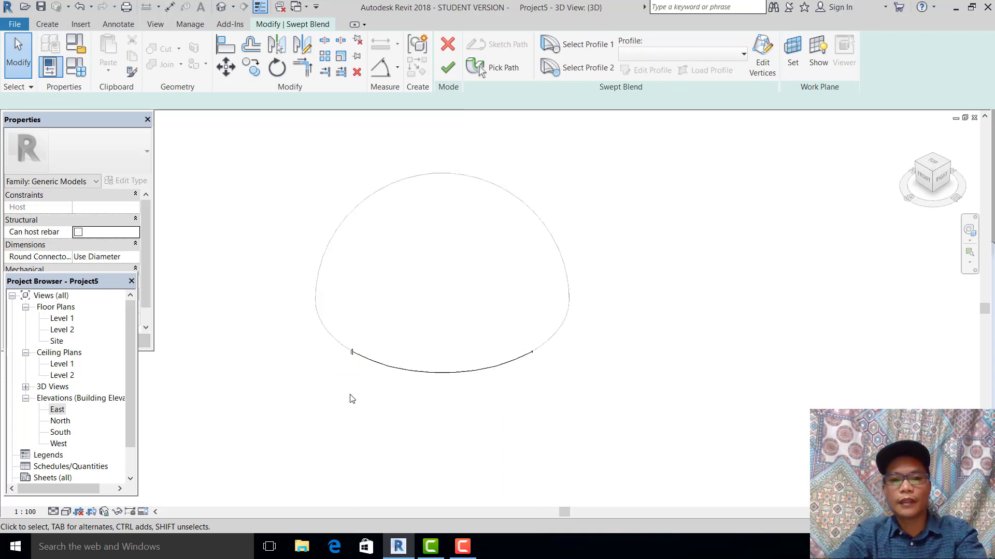
scroll(351, 396, "up", 4)
left_click(372, 328)
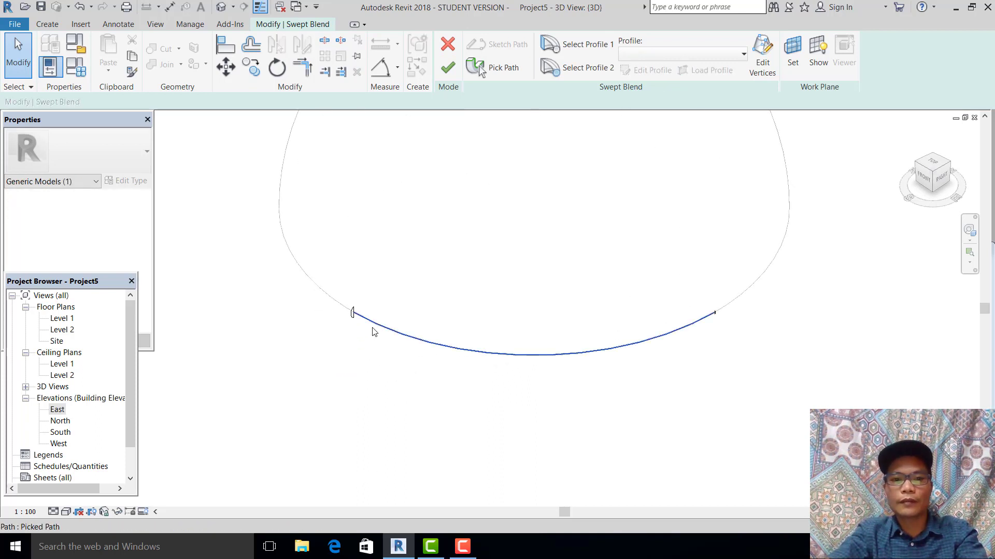
left_click(355, 384)
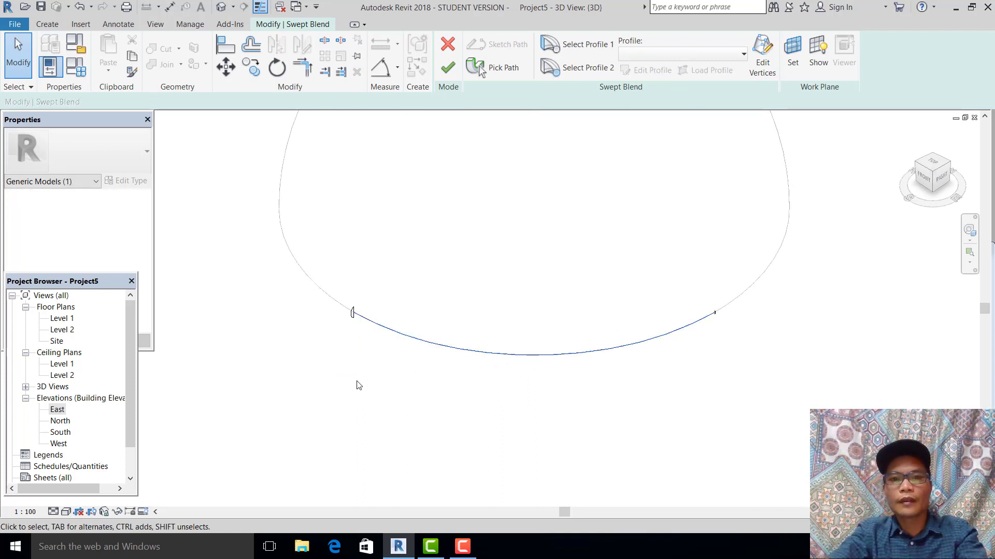
left_click(449, 68)
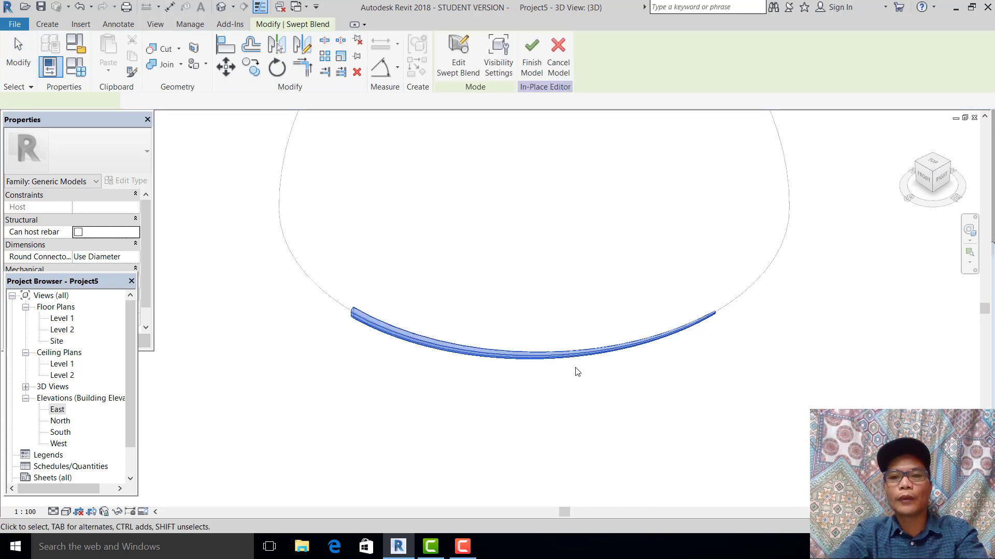
left_click(413, 398)
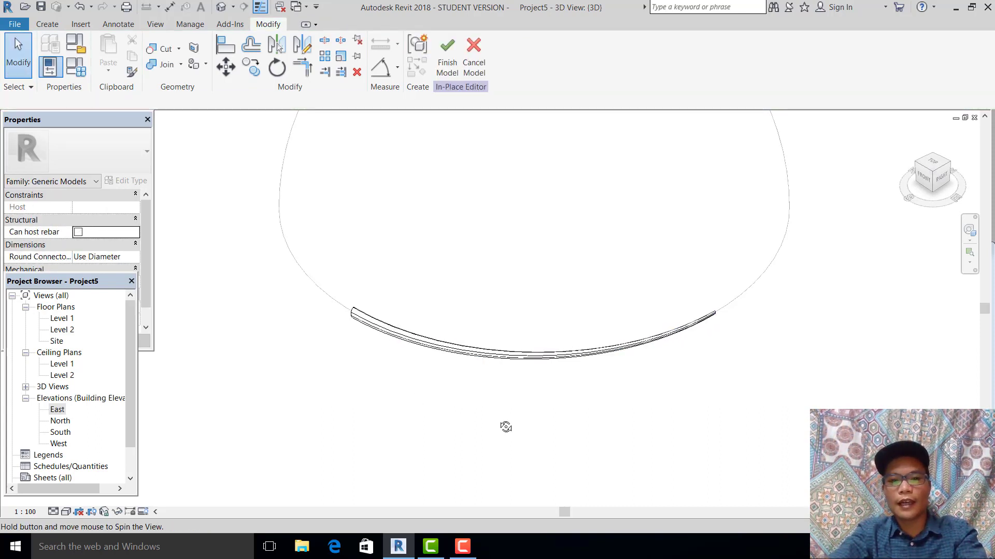
middle_click_drag(506, 424, 415, 422, "shift")
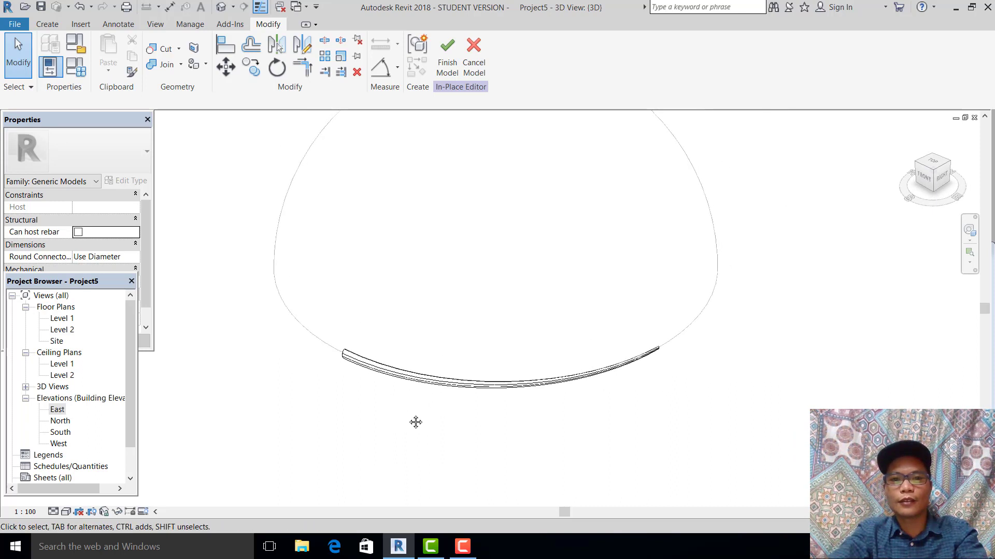
Assign the Titanium 6Al-4V material from the Favorites library to the swept blend
left_click(448, 387)
left_click(140, 247)
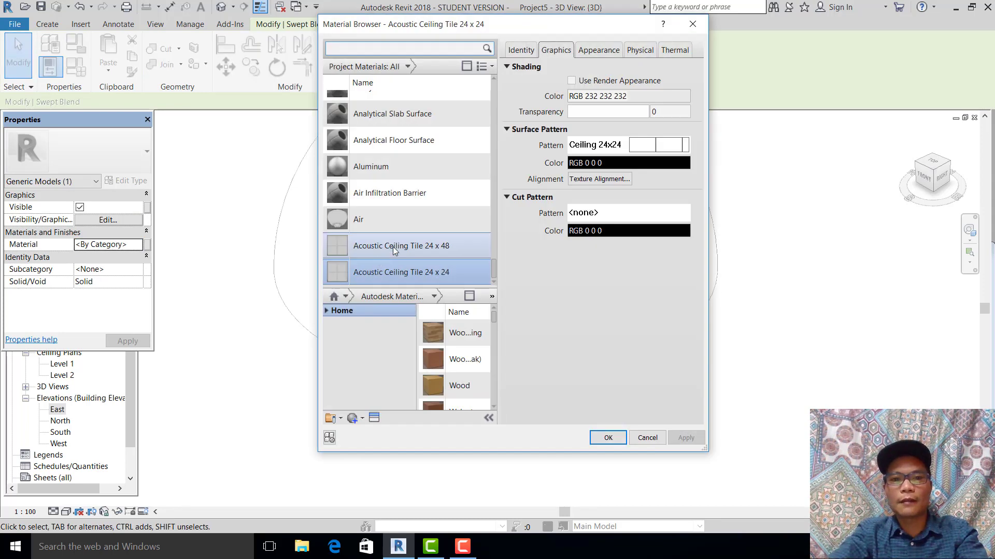
left_click(344, 297)
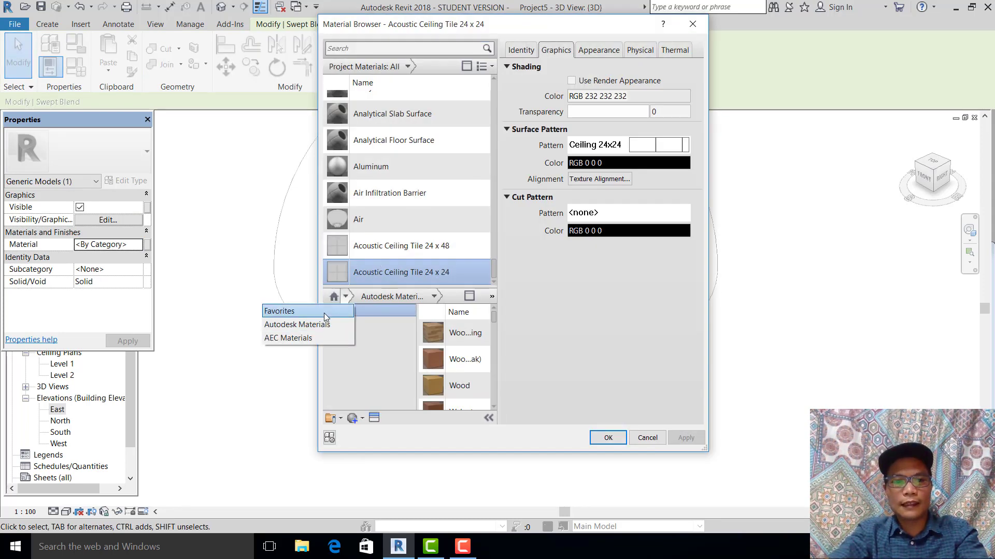
left_click(324, 311)
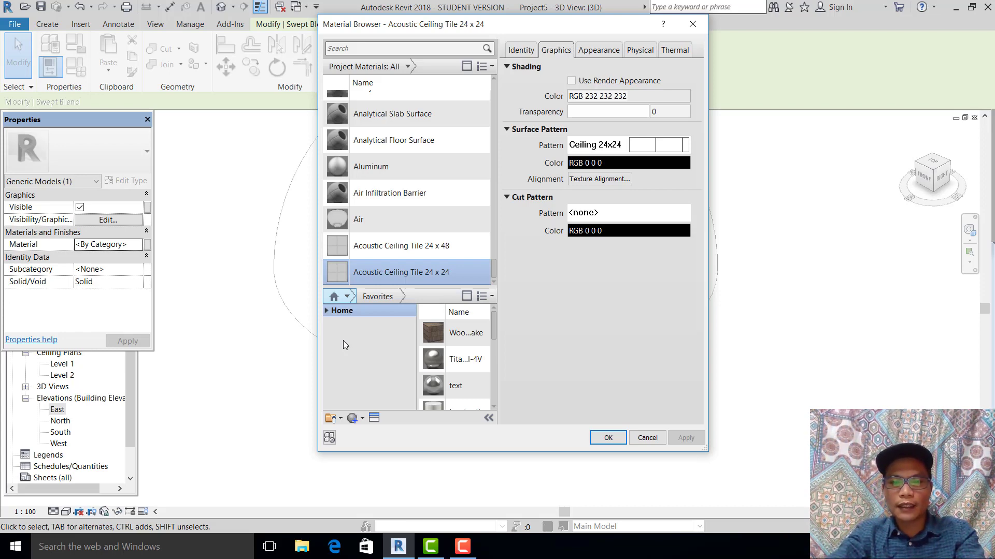
left_click(347, 296)
left_click(429, 340)
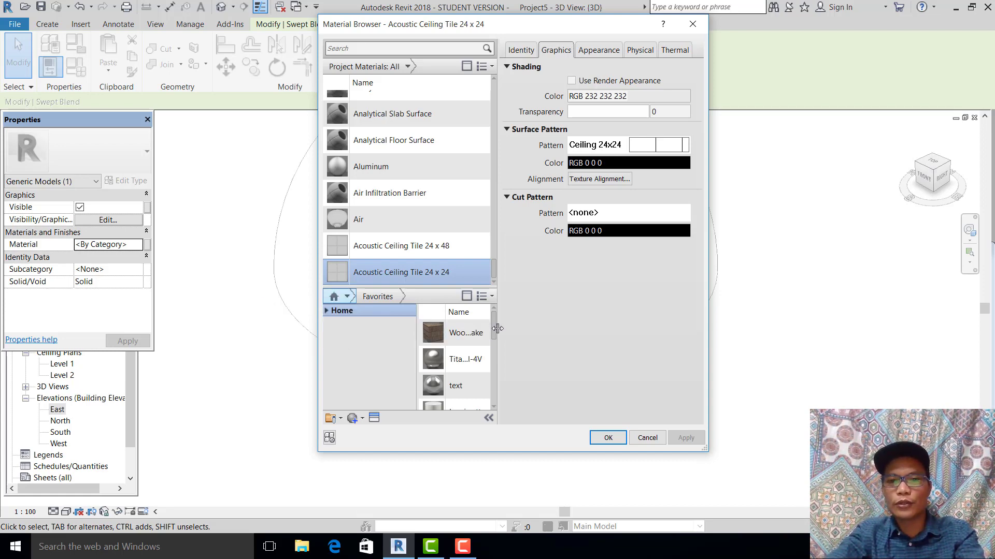
left_click(470, 358)
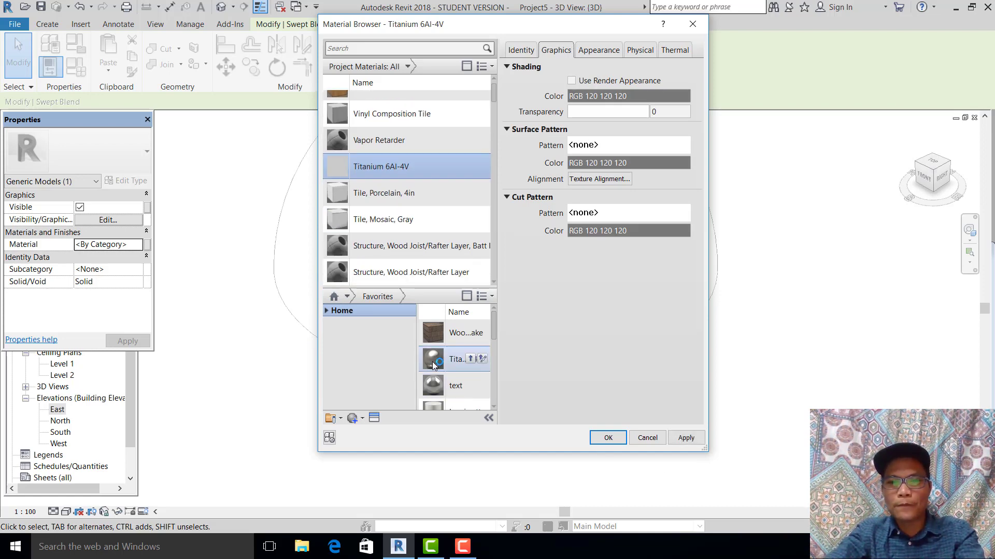
left_click(614, 442)
left_click(448, 421)
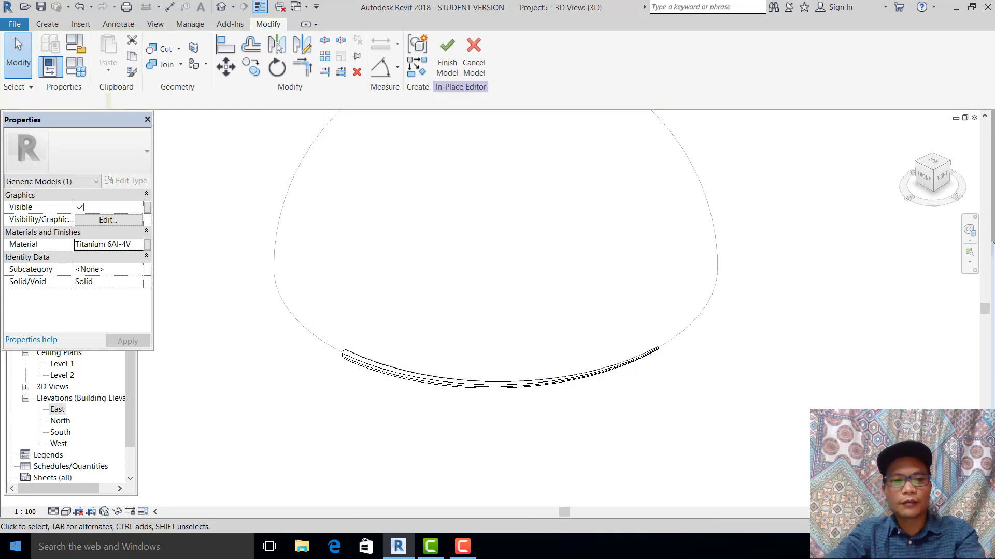
Preview the 3D view in the Realistic visual style and switch it to Wireframe
left_click(67, 512)
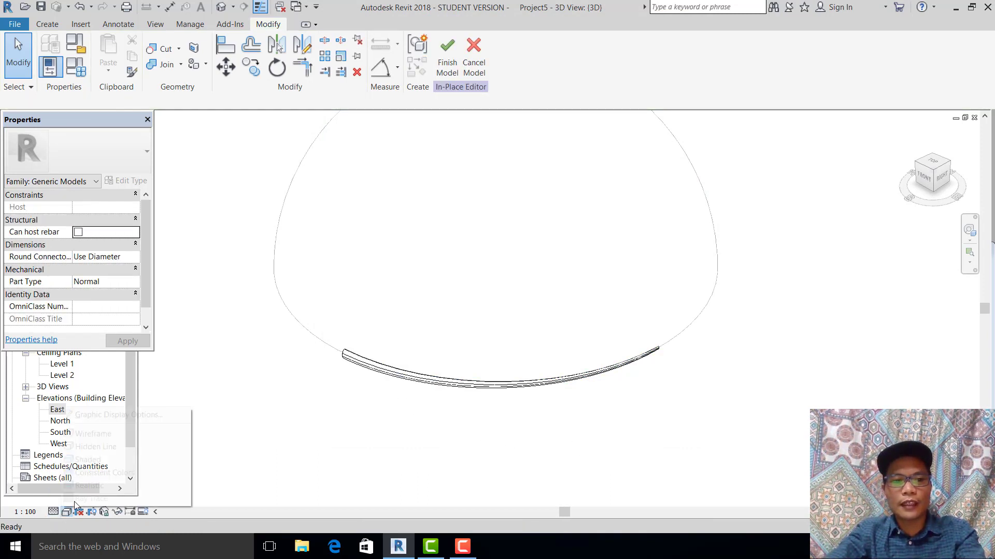
left_click(84, 489)
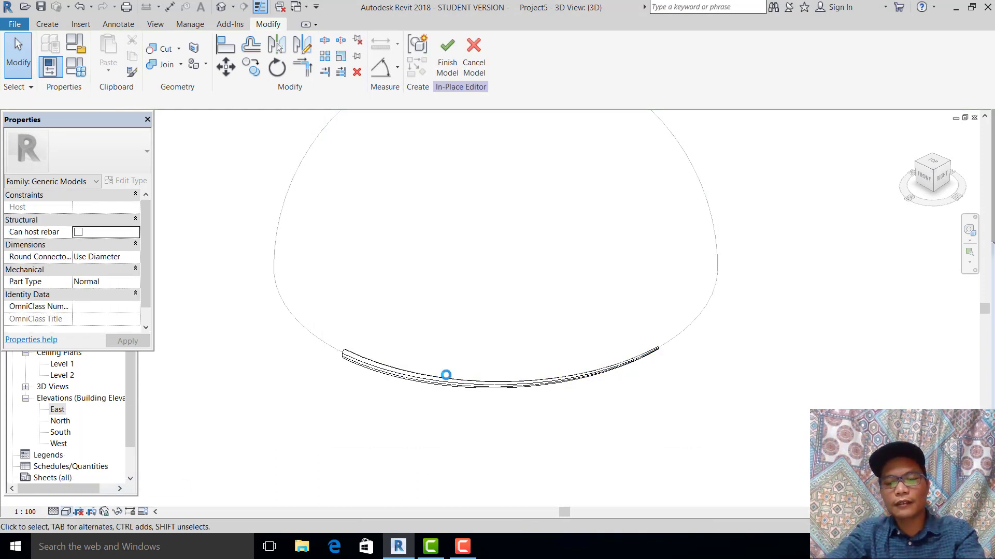
left_click(67, 512)
left_click(102, 434)
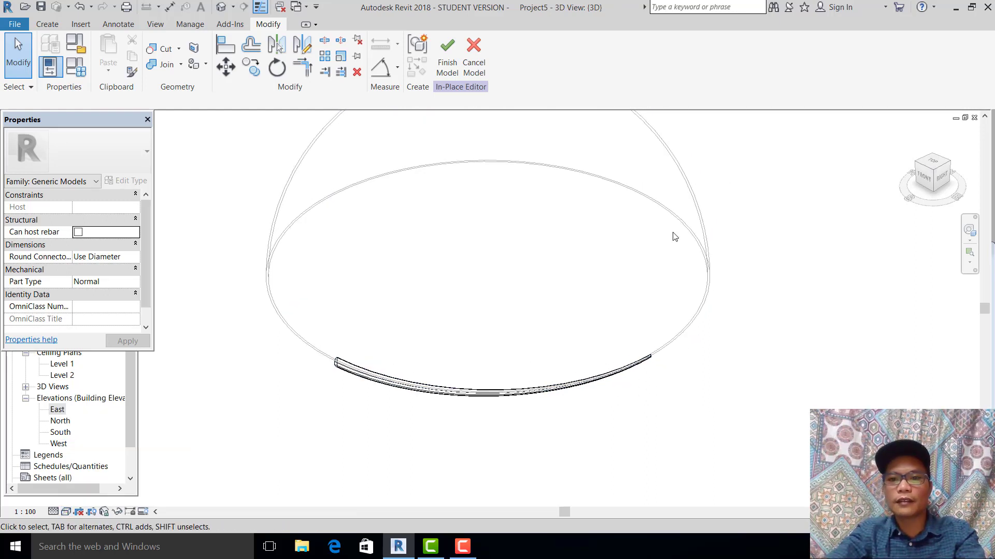
Open the South elevation view showing the dome outline and the swept blend
scroll(576, 311, "down", 1)
middle_click_drag(512, 382, 526, 397)
scroll(525, 396, "up", 1)
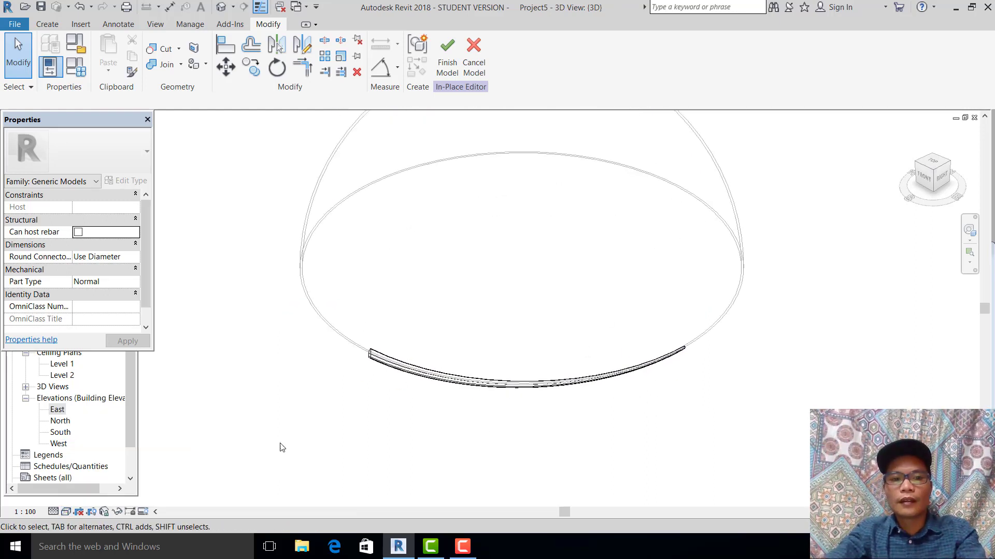
double_click(64, 434)
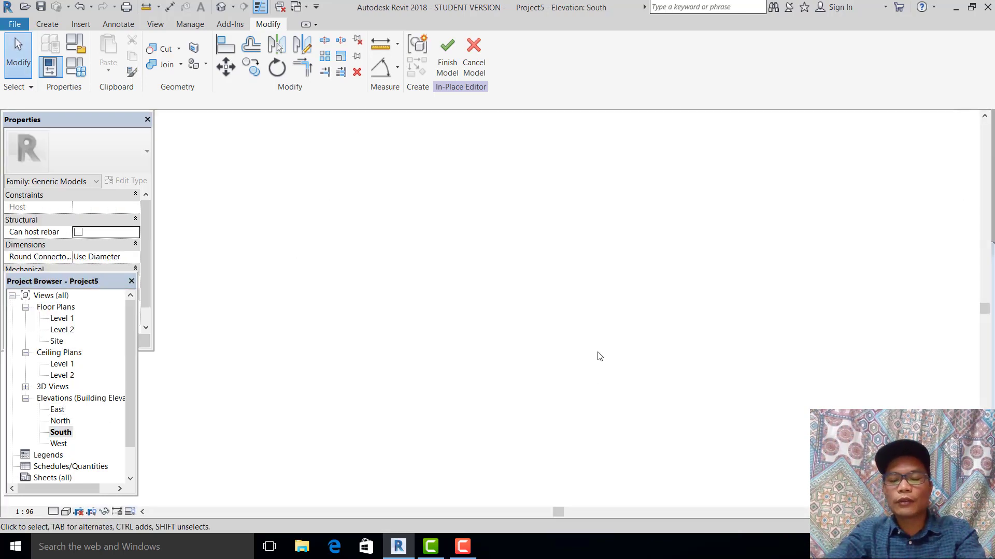
scroll(600, 358, "down", 3)
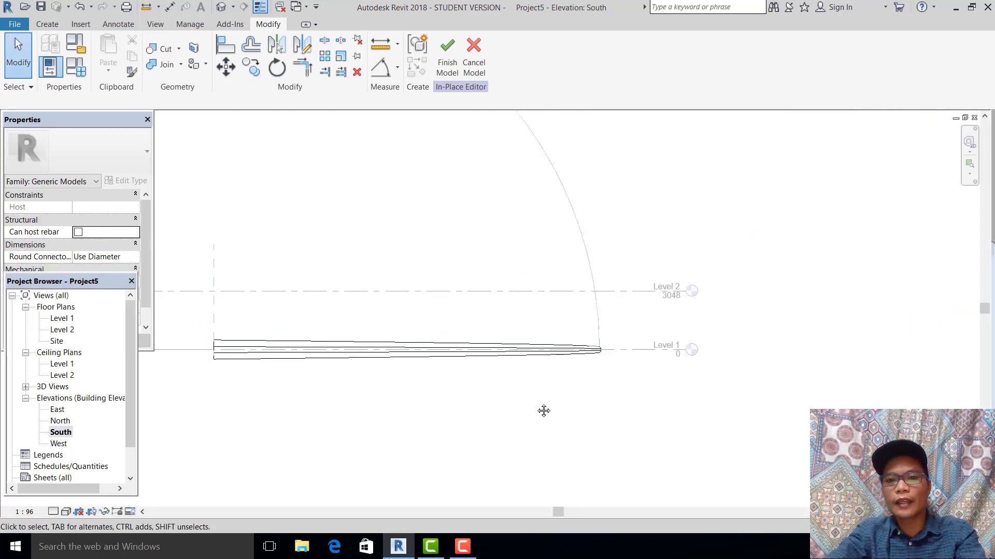
middle_click_drag(541, 411, 661, 424)
middle_click_drag(647, 304, 660, 353)
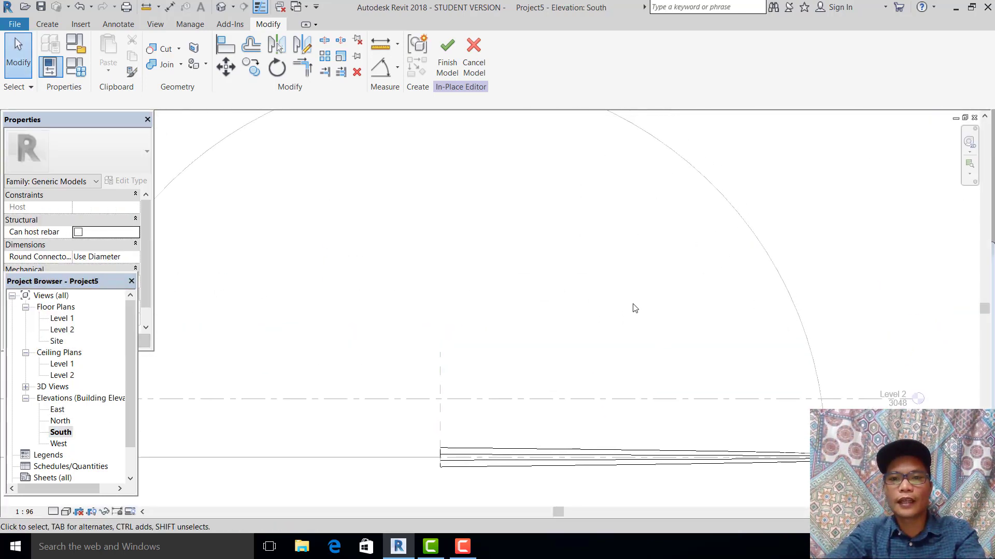
scroll(632, 309, "down", 2)
middle_click_drag(622, 325, 651, 332)
Select the swept blend lying along Level 1
left_click(627, 414)
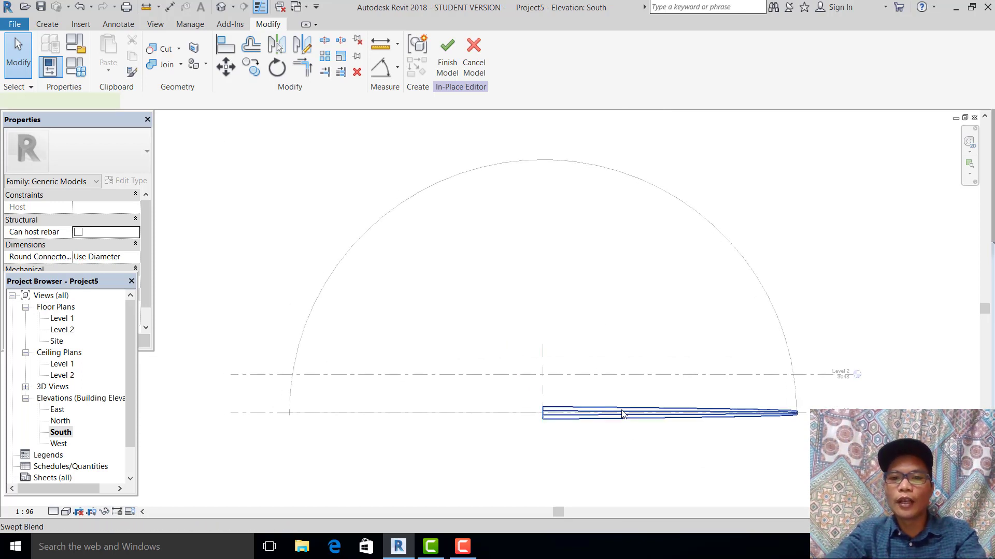
left_click(595, 442)
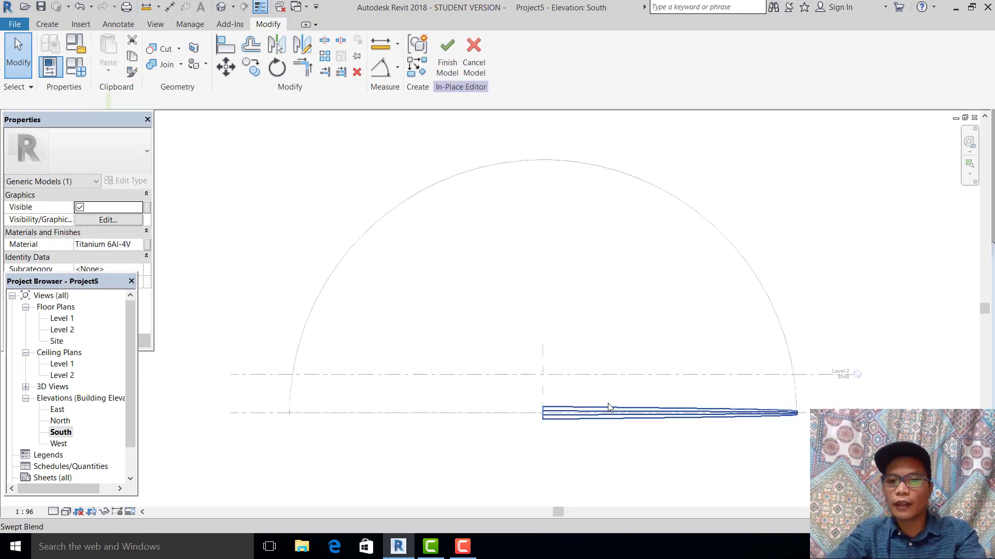
left_click(606, 409)
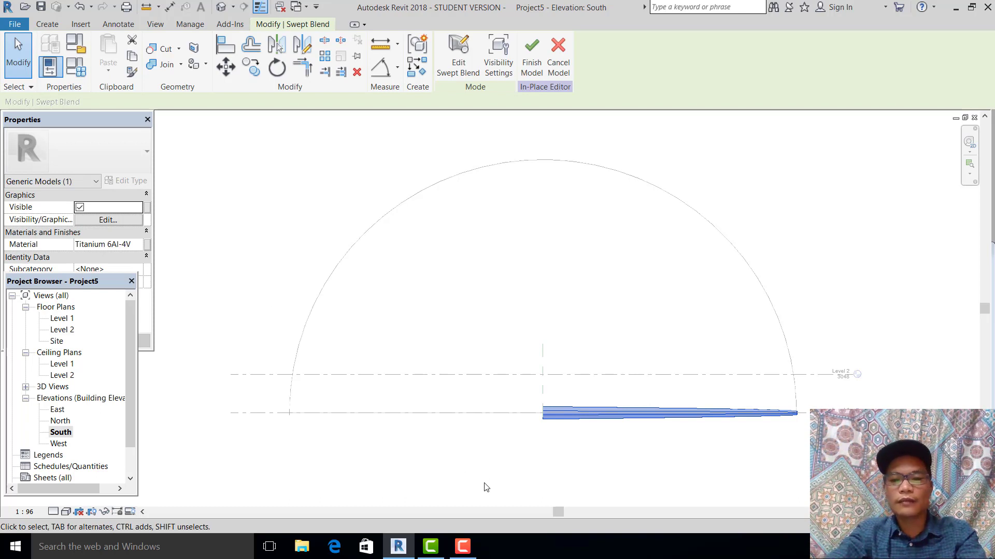
left_click(595, 436)
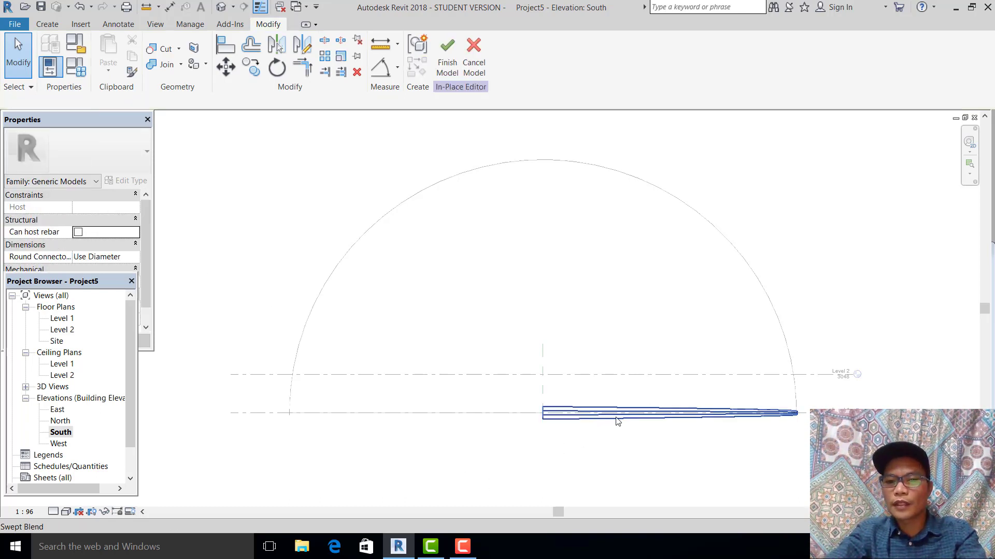
left_click(616, 418)
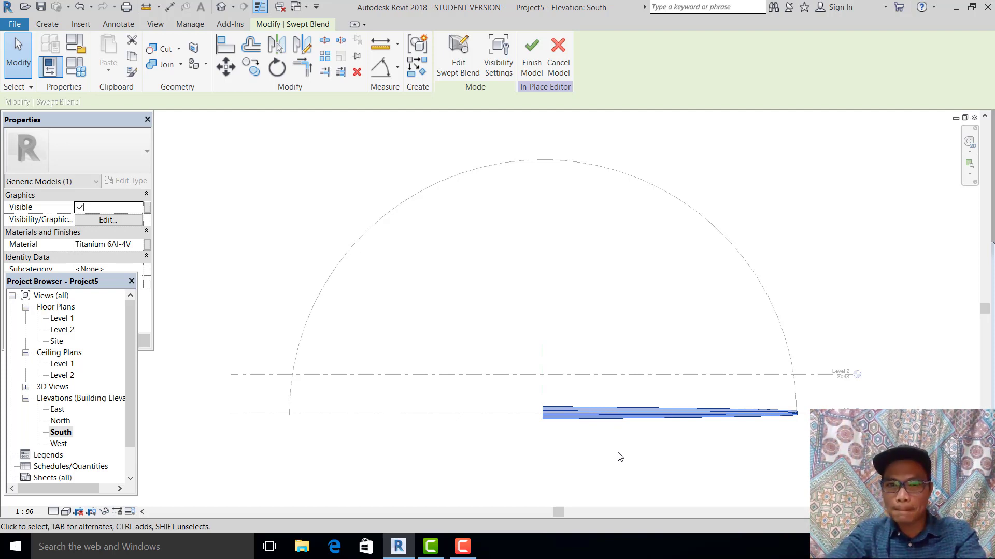
middle_click_drag(620, 457, 594, 468)
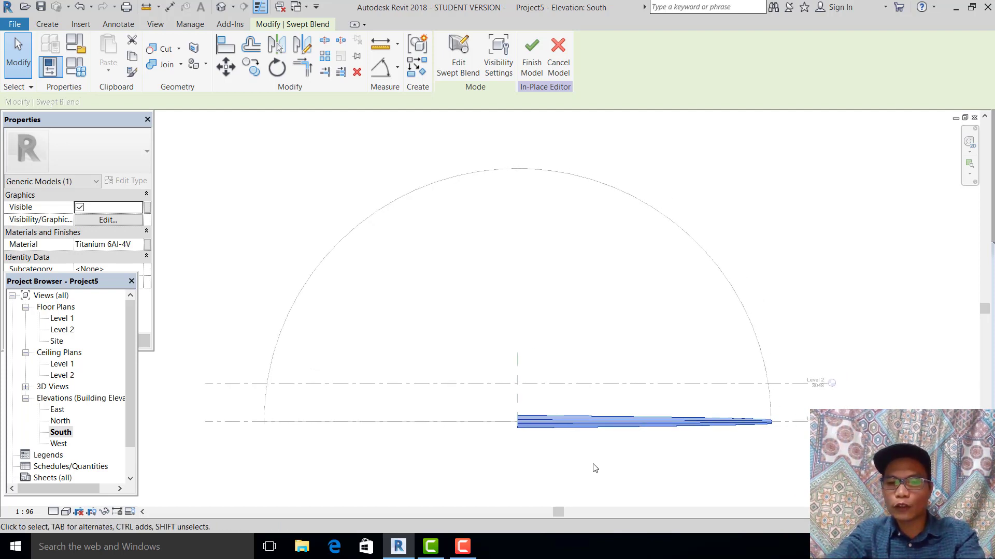
left_click(597, 469)
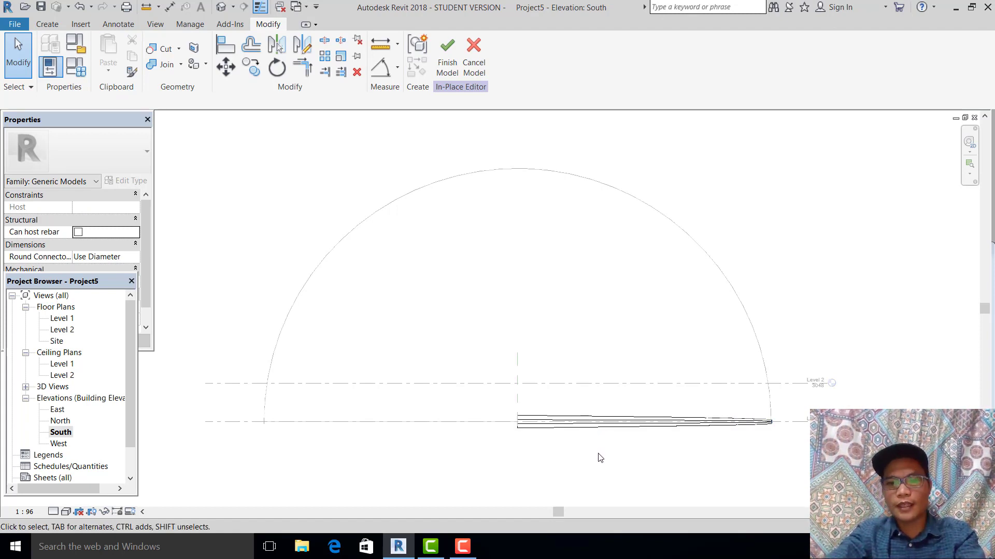
left_click(598, 434)
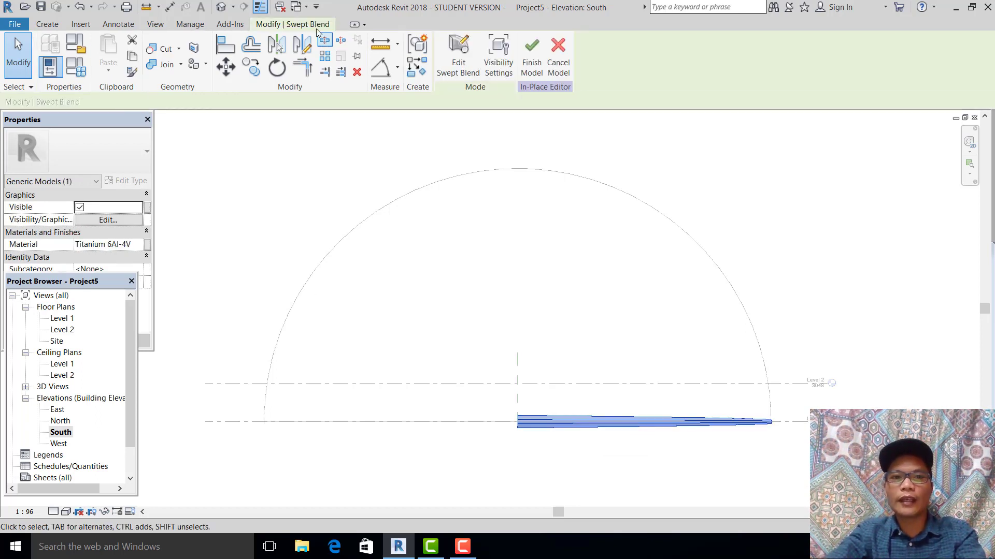
left_click(277, 67)
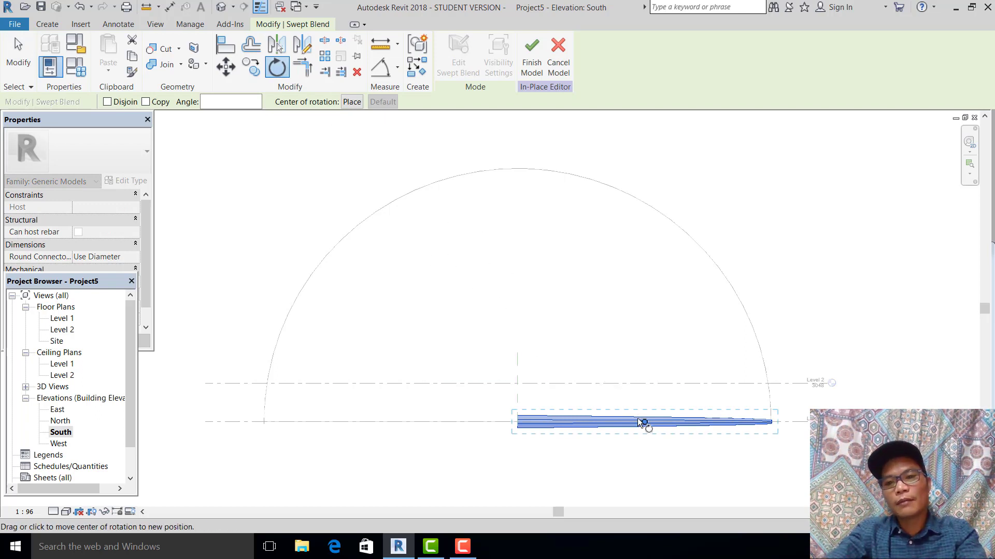
left_click_drag(645, 424, 518, 422)
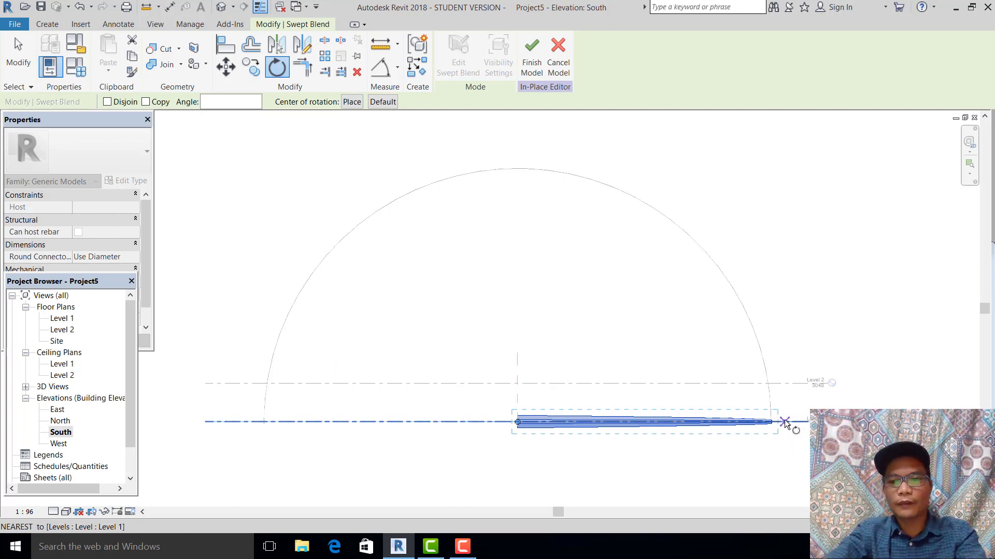
left_click(785, 422)
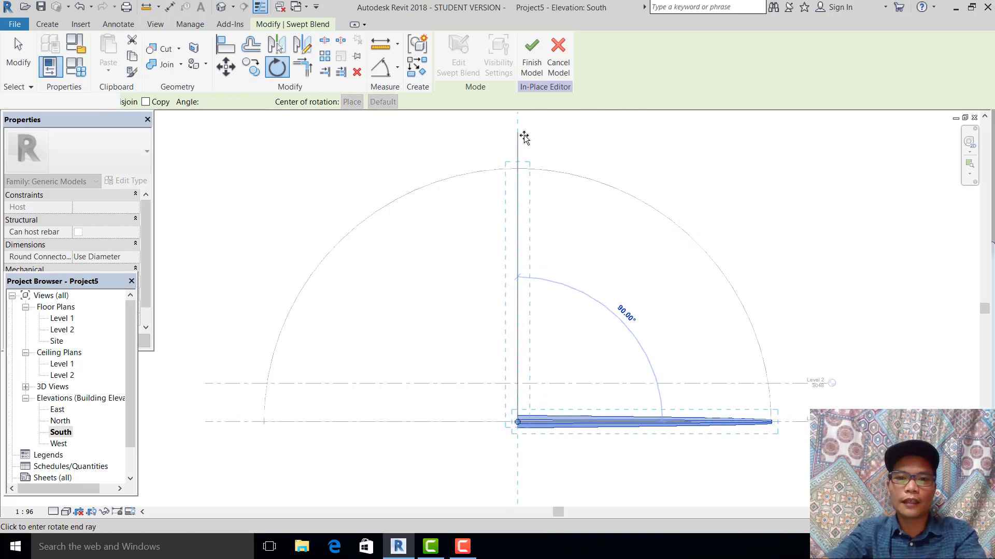
key("Escape")
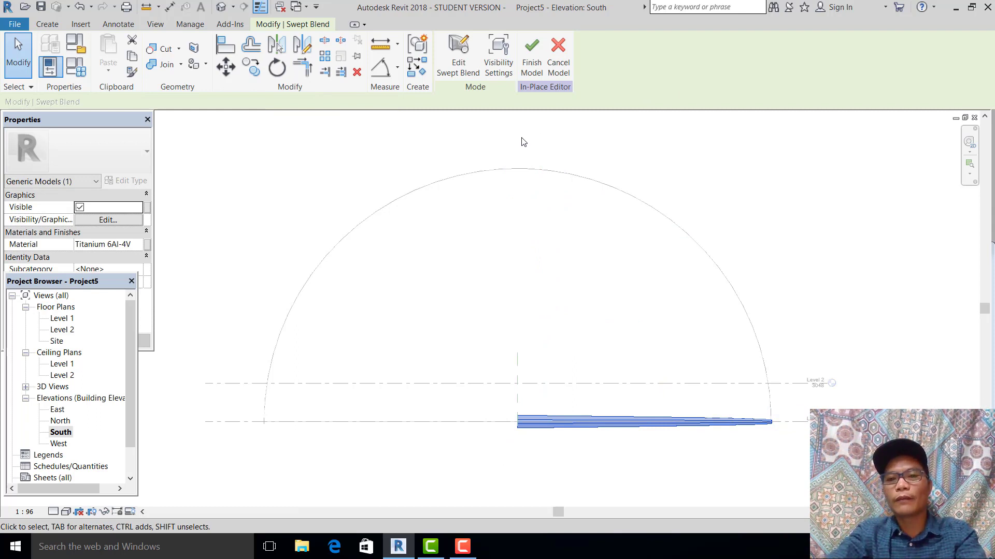
Rotate a copy of the swept blend 90° from Level 1 to vertical, with the center of rotation at the dome's base center
left_click(282, 76)
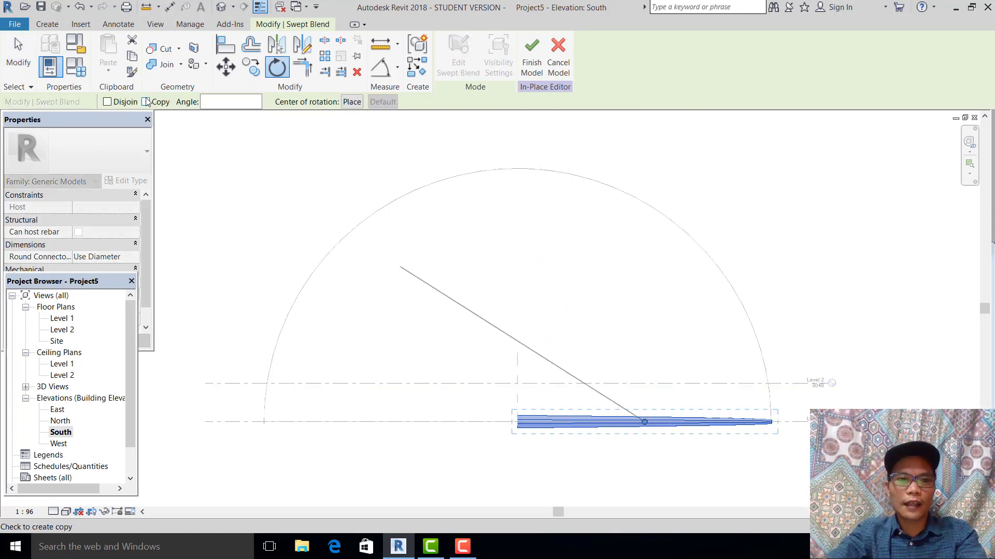
left_click(146, 102)
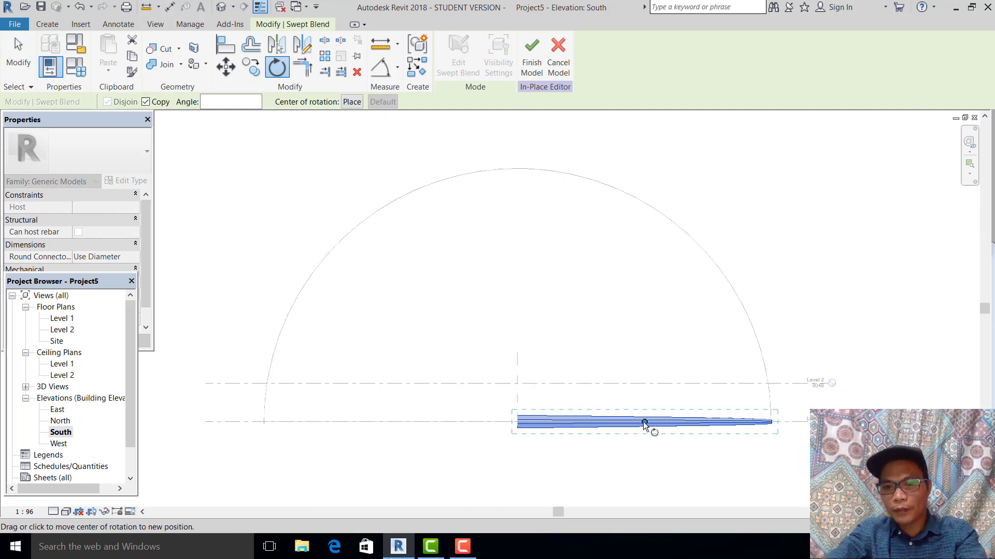
left_click_drag(643, 423, 518, 421)
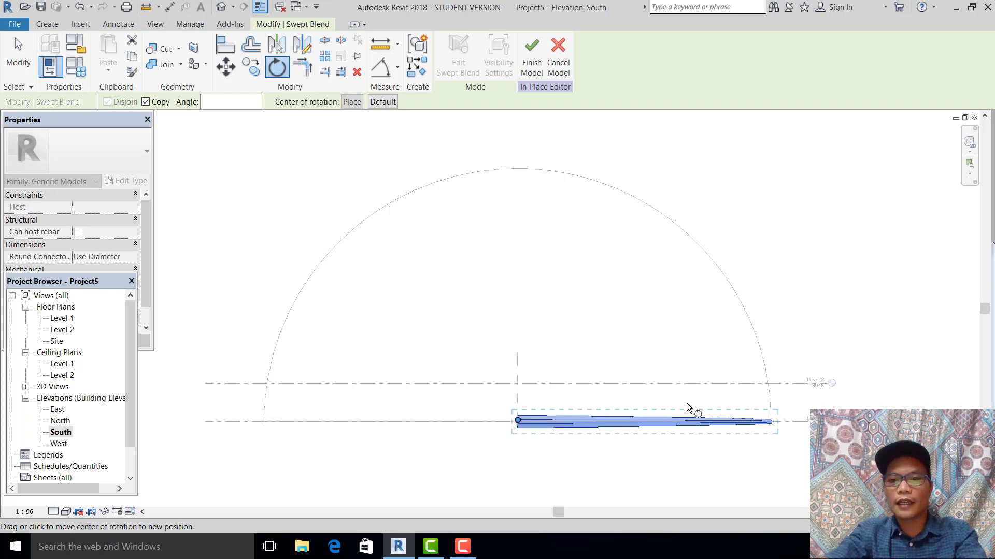
left_click(793, 422)
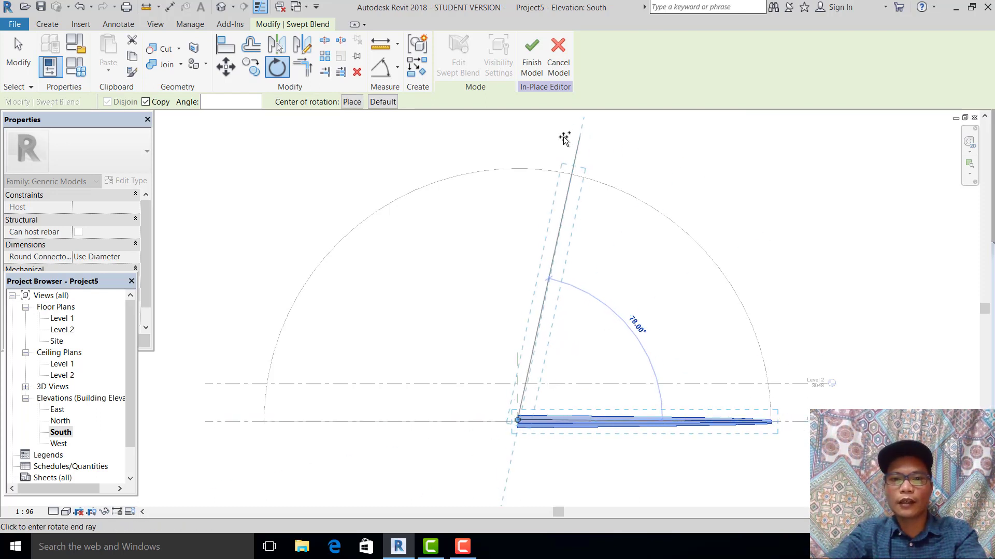
left_click(526, 140)
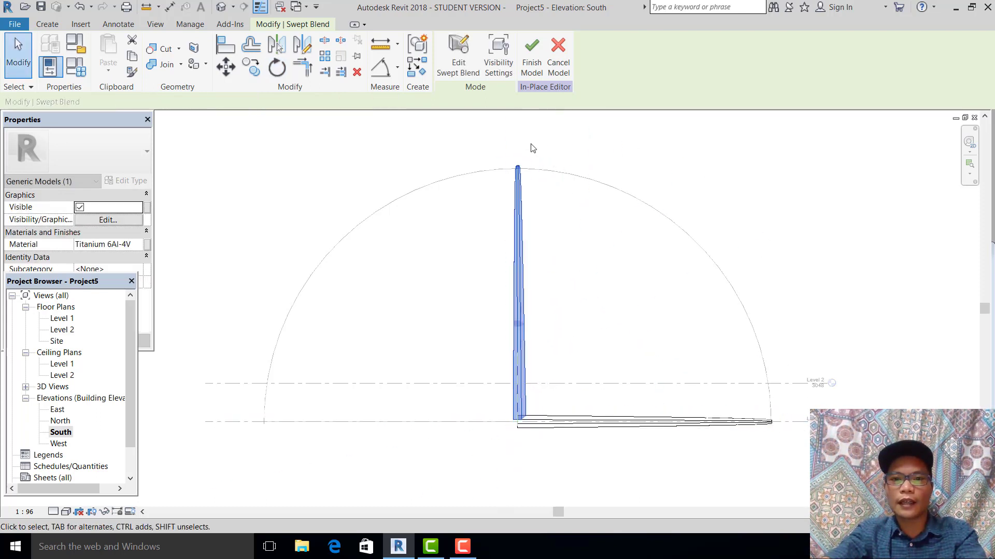
Delete the original horizontal swept blend along Level 1
left_click(631, 397)
left_click(606, 421)
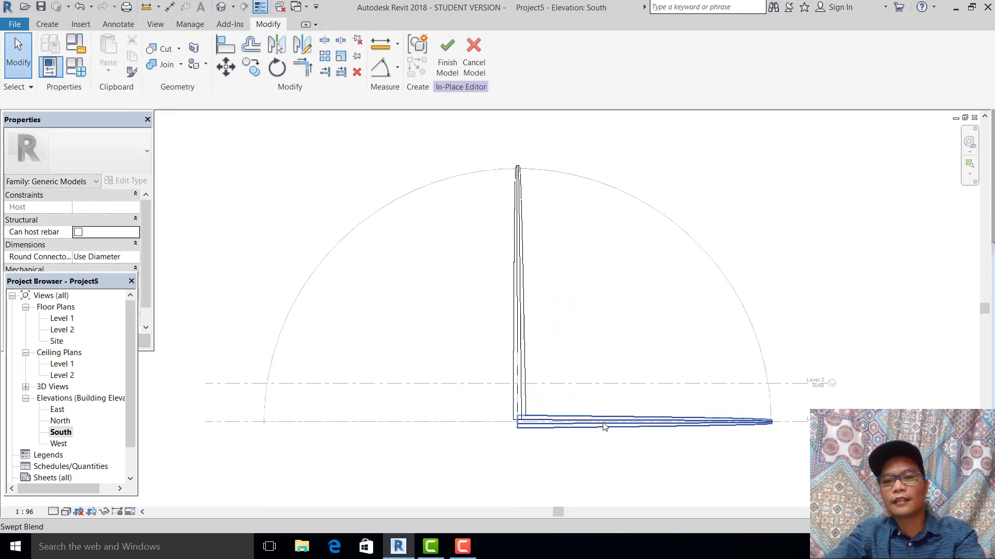
key("Delete")
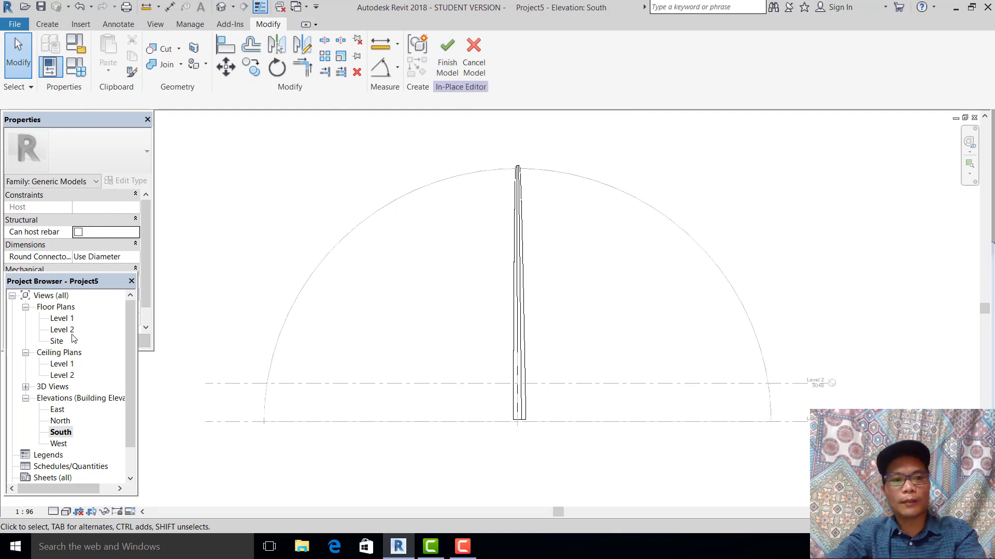
Open the Site floor plan and select the swept blend running from the dome's center to its south edge
double_click(63, 319)
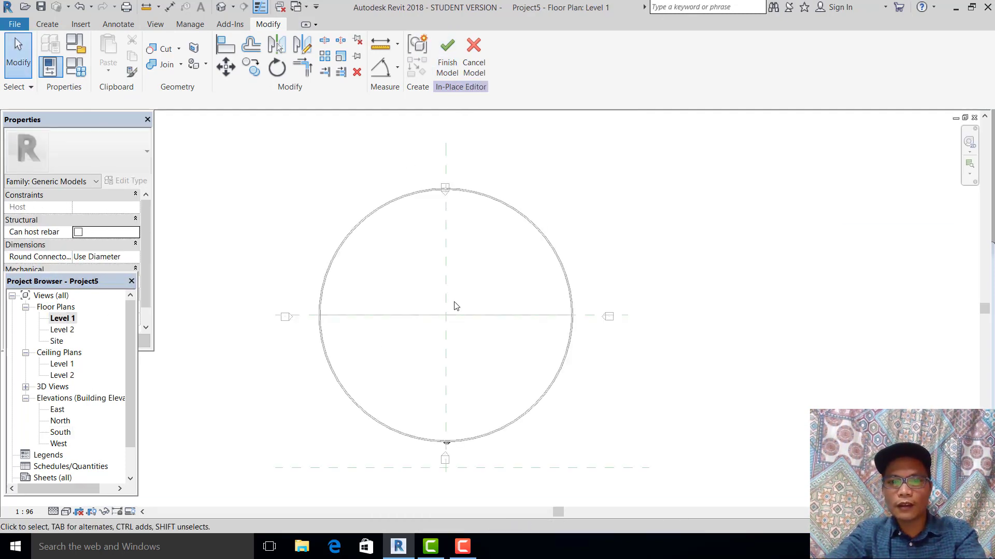
double_click(57, 341)
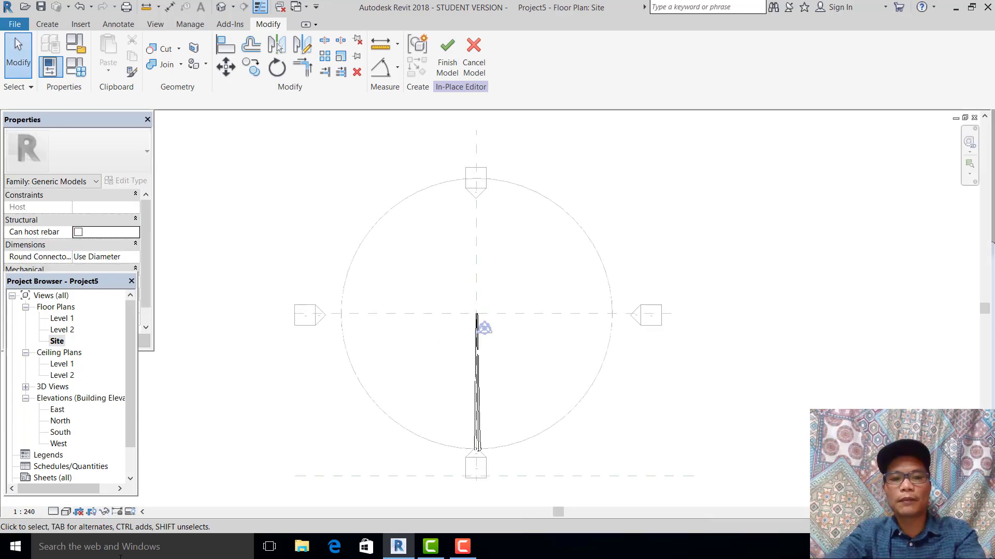
scroll(371, 298, "down", 2)
scroll(463, 306, "up", 2)
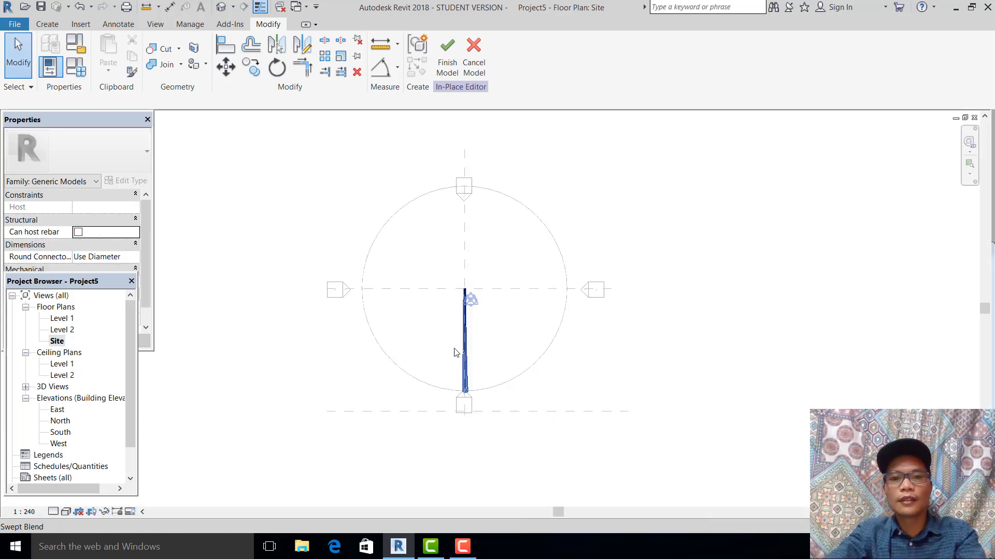
left_click_drag(430, 248, 515, 428)
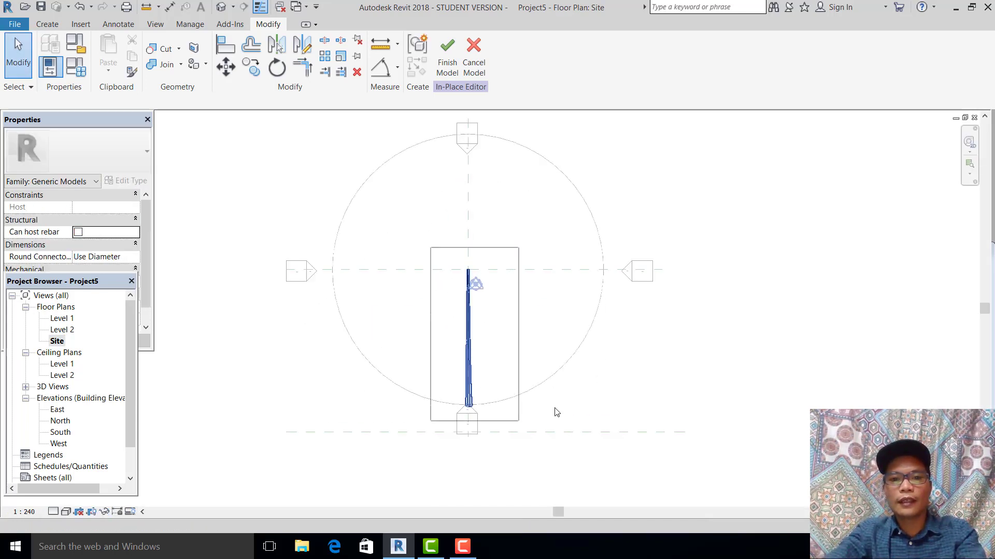
middle_click_drag(604, 400, 606, 427)
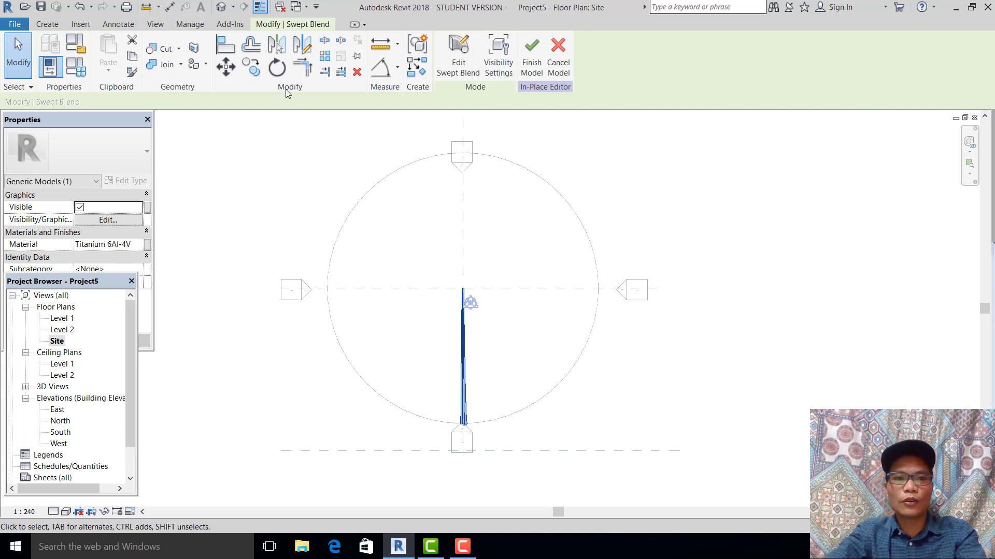
Set up a grouped radial array of the swept blend with 20 members and the Move To Last option
left_click(278, 73)
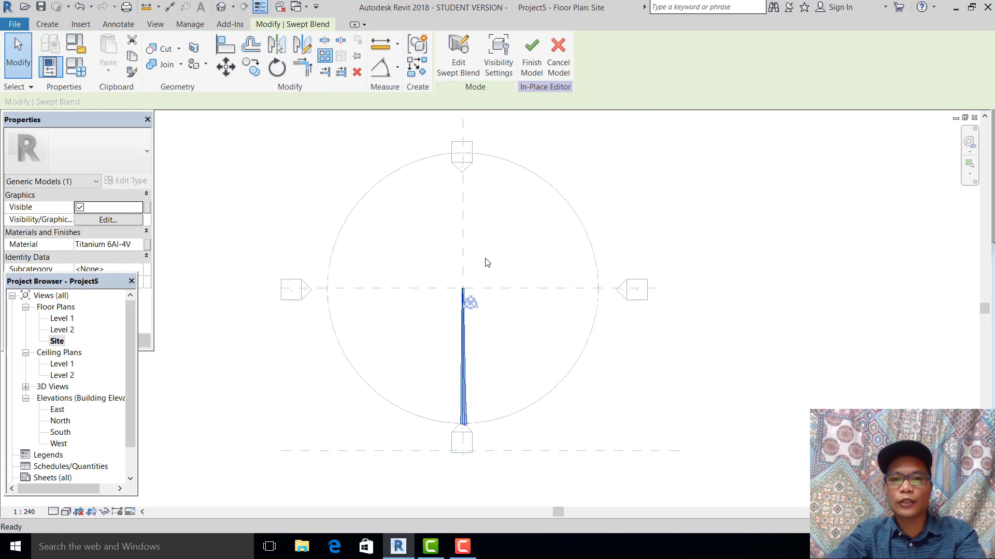
key("a")
key("r")
scroll(494, 280, "up", 2)
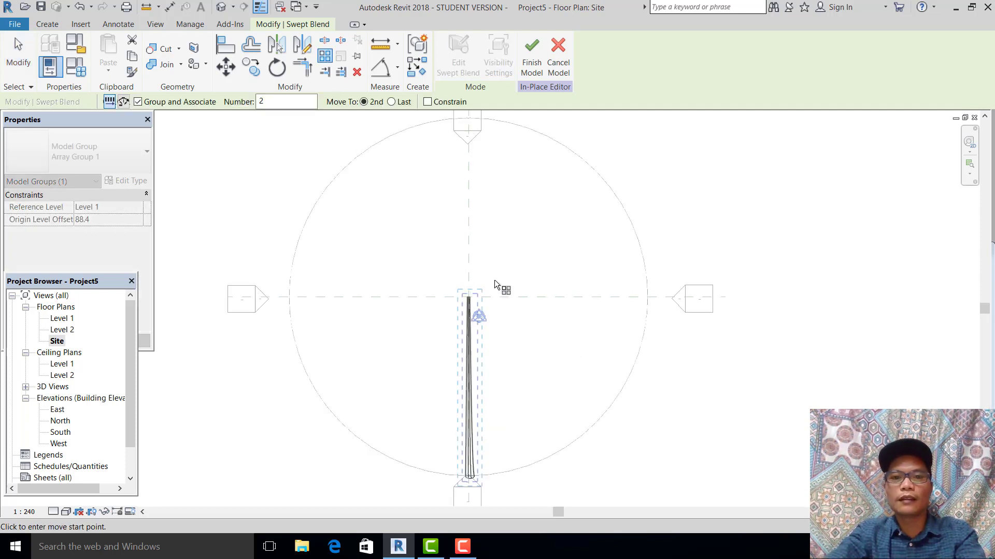
left_click(124, 102)
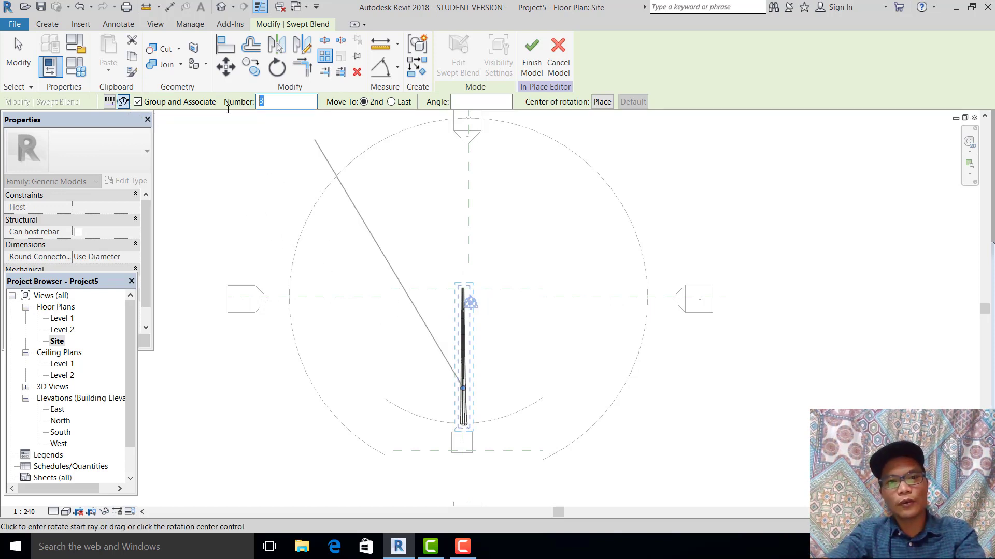
type("20")
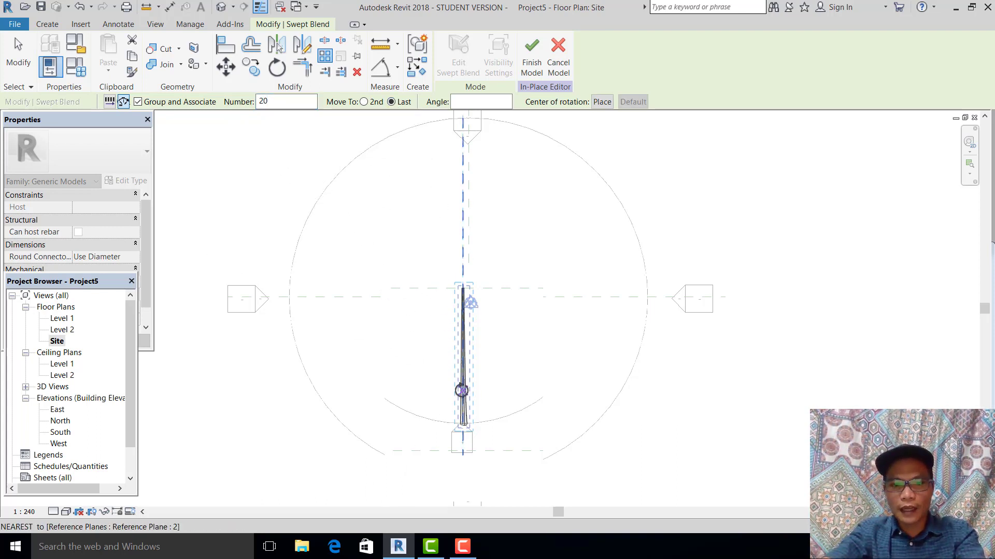
Move the array's center of rotation to the swept blend's inner end at the intersection of the dome's center reference planes
mouse_move(464, 389)
left_mouse_down()
mouse_move(484, 280)
mouse_move(463, 288)
left_mouse_up()
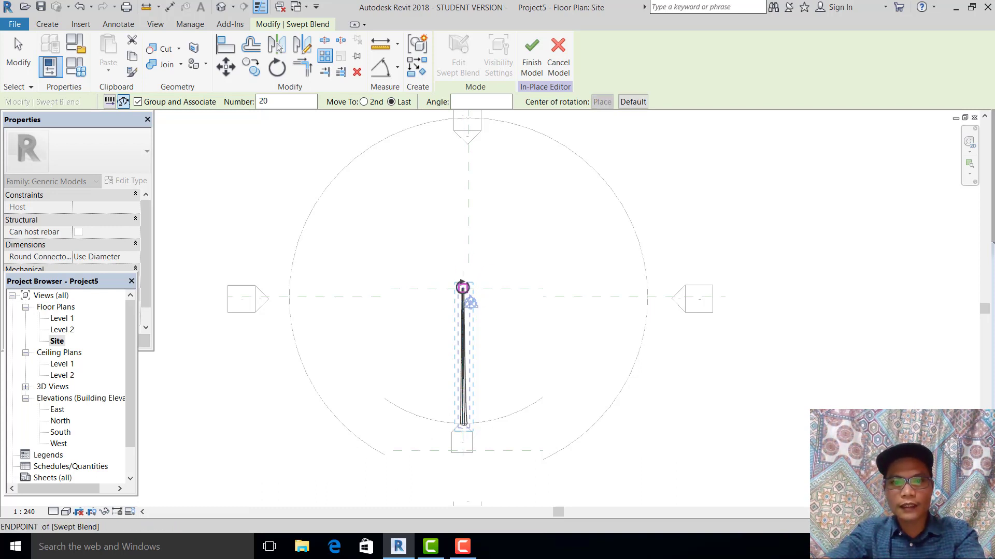
scroll(463, 288, "up", 3)
scroll(463, 290, "up", 2)
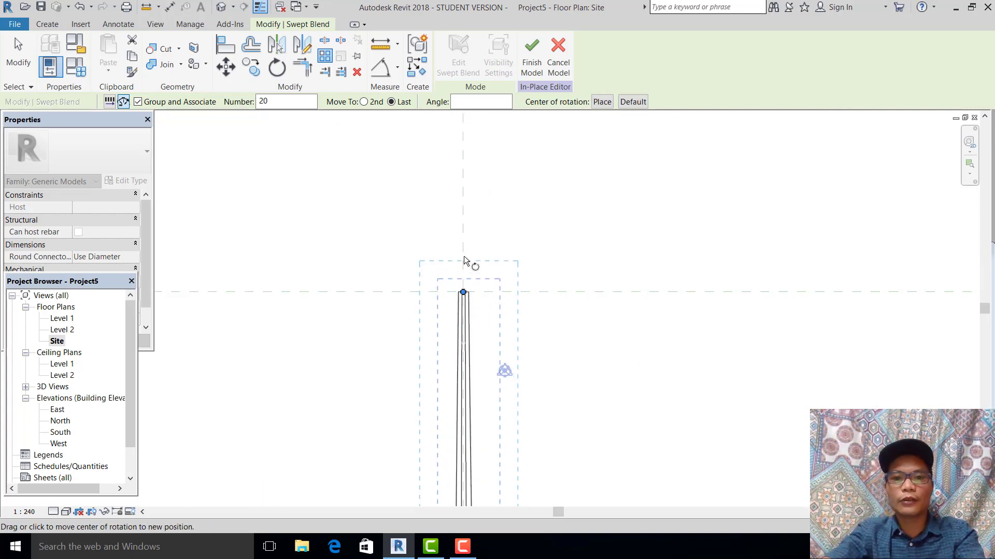
scroll(464, 275, "down", 5)
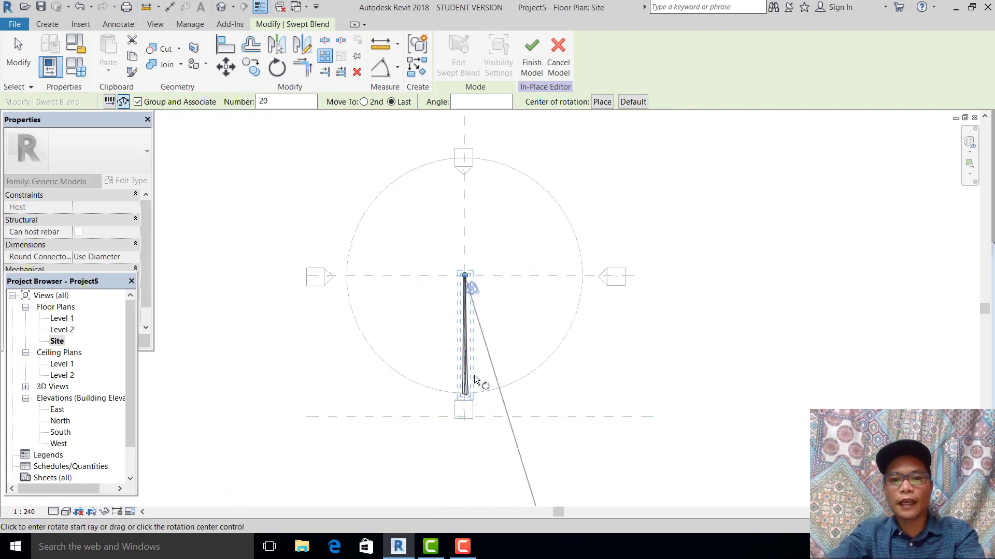
Array the swept blend through the half circle from the dome's south edge to its north edge, keeping 20 members and accepting the warnings
left_click(463, 439)
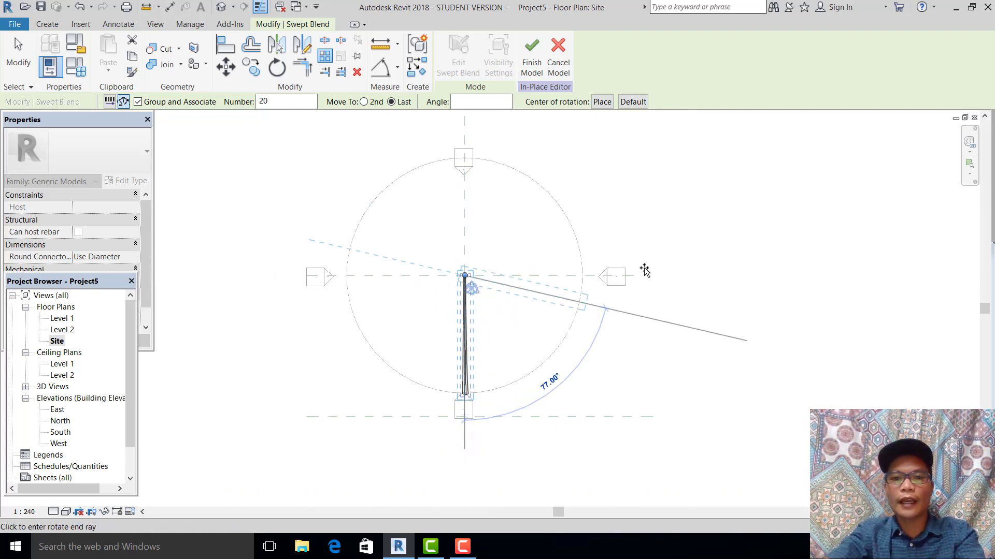
left_click(465, 135)
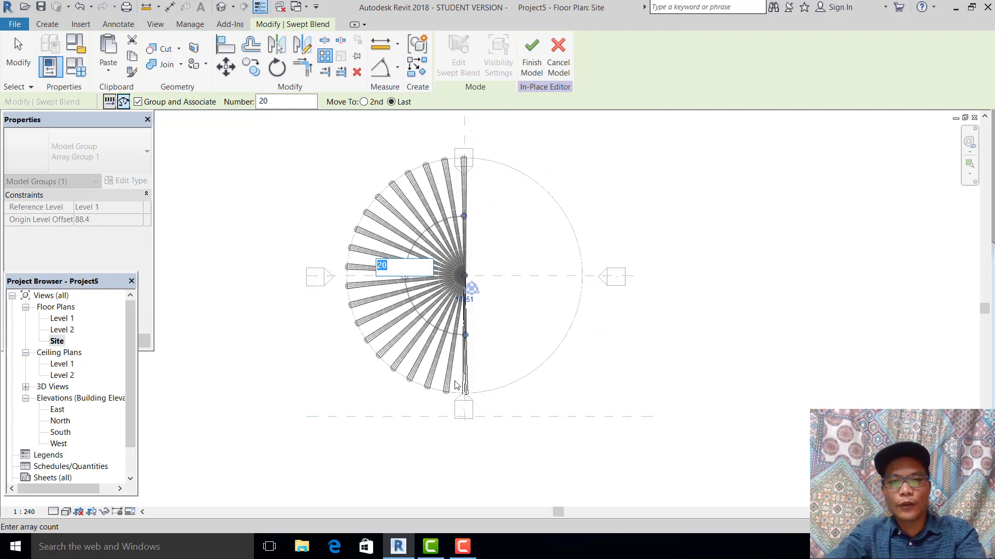
scroll(456, 384, "up", 3)
scroll(438, 265, "down", 3)
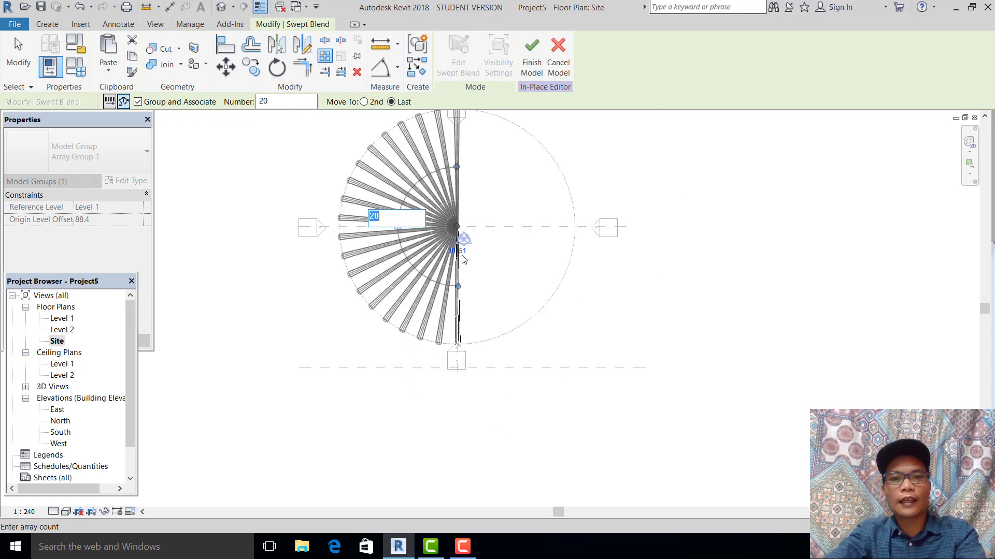
scroll(451, 324, "up", 2)
middle_click_drag(453, 354, 449, 382)
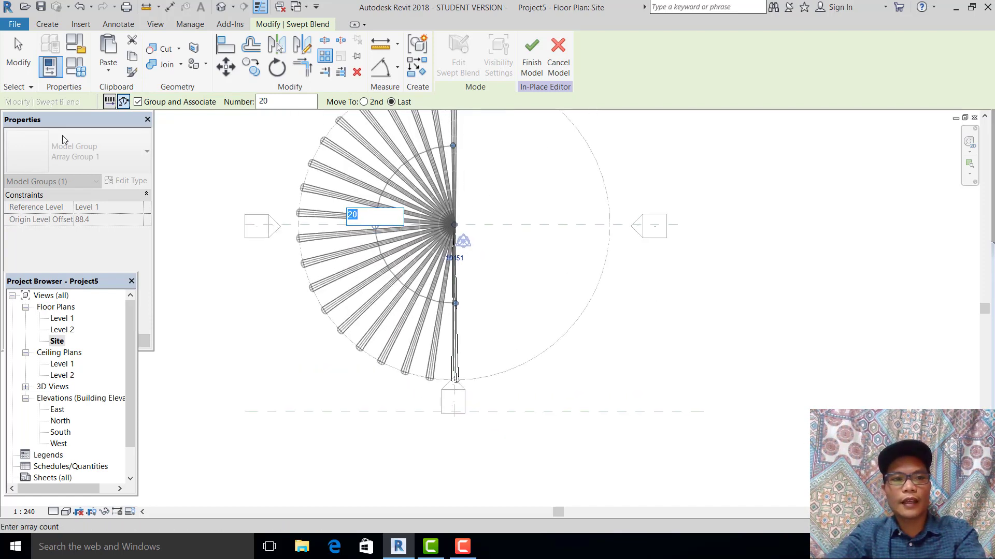
left_click(19, 63)
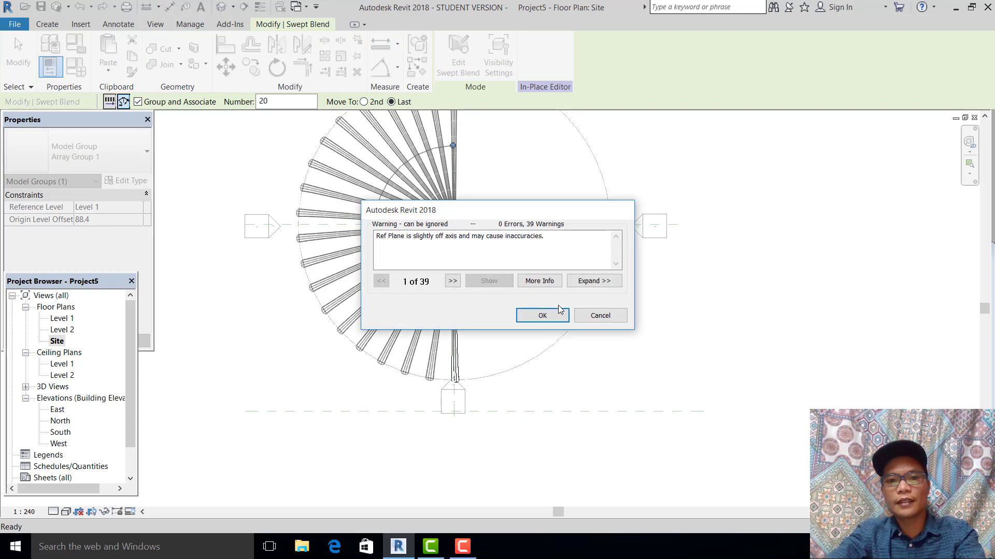
left_click(541, 315)
middle_click_drag(544, 328, 582, 446)
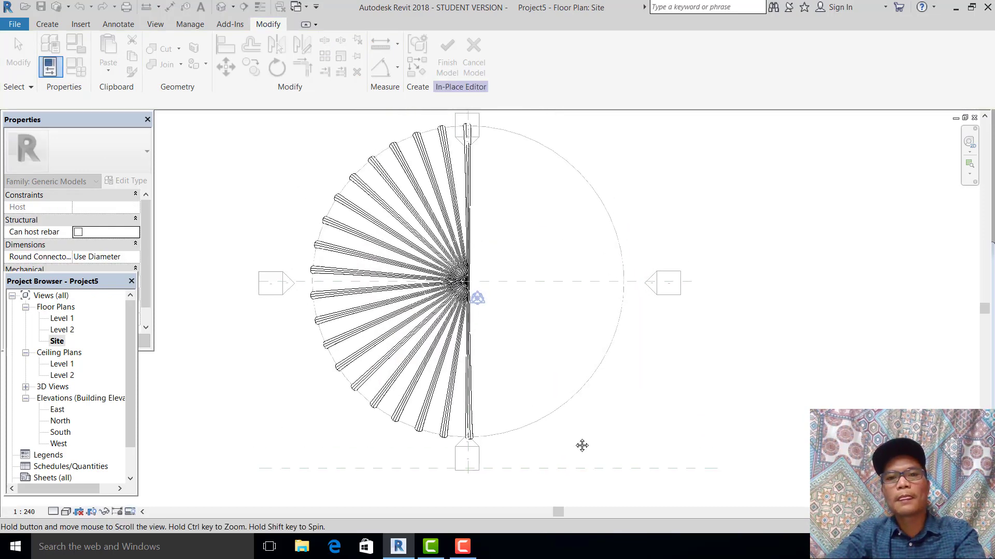
Mirror a copy of all arrayed swept blends across the dome's north-south center reference plane, removing the unsatisfied constraints
middle_click_drag(522, 262, 535, 253)
left_click_drag(334, 147, 521, 412)
scroll(522, 409, "down", 1)
middle_click_drag(526, 343, 543, 379)
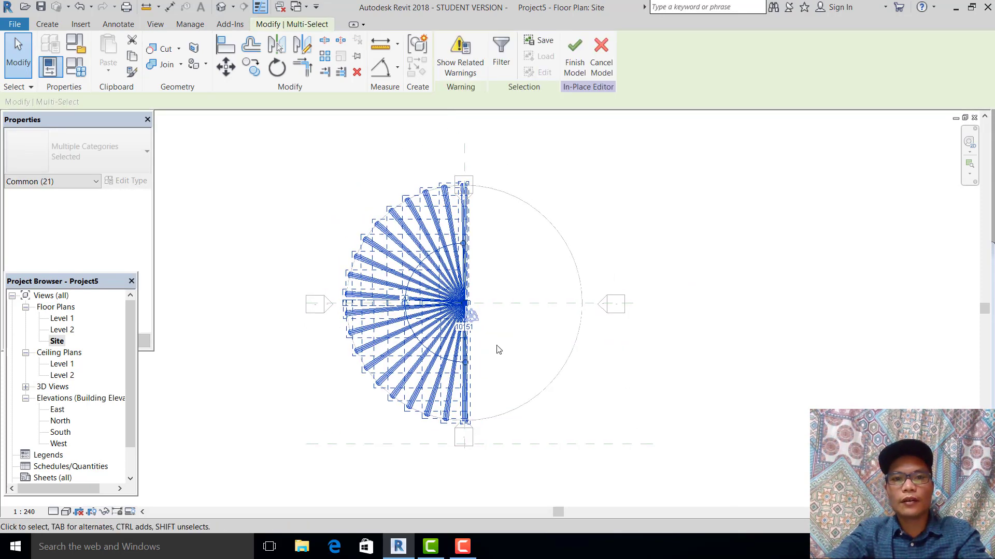
left_click(306, 51)
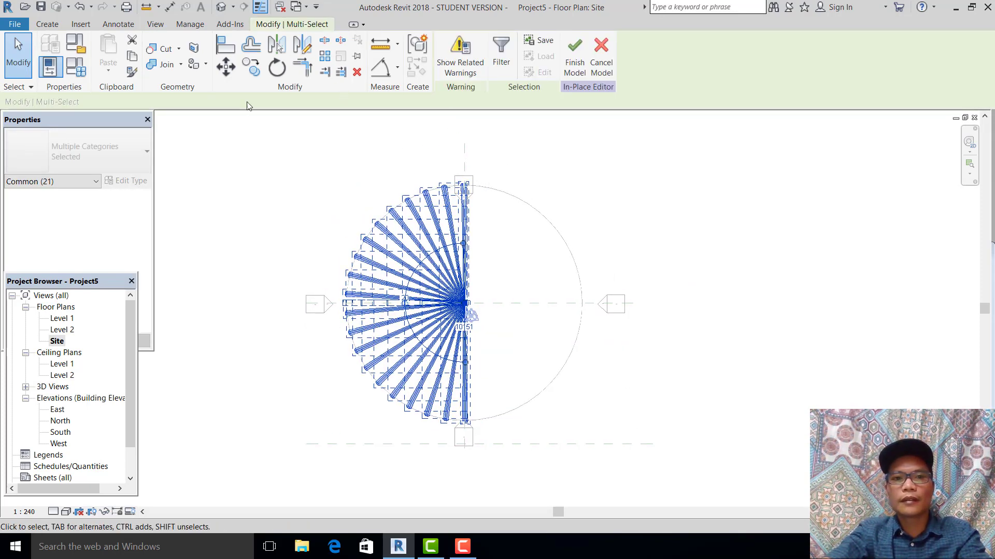
left_click(302, 44)
left_click(464, 144)
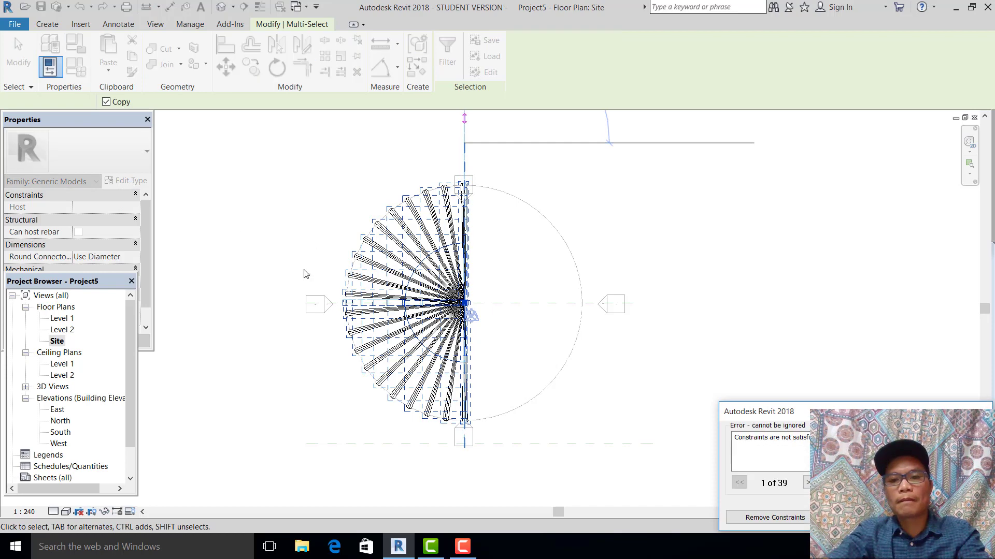
left_click(767, 518)
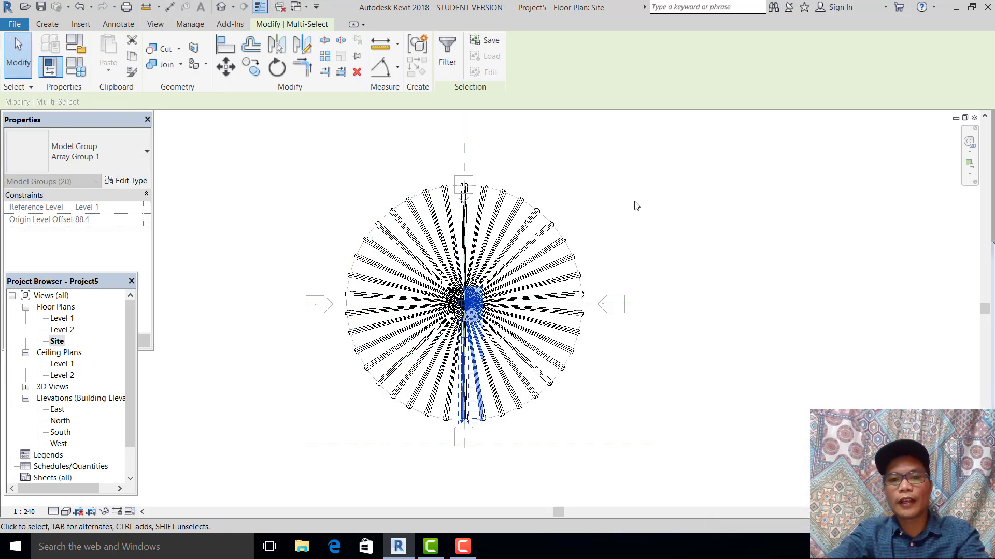
Delete the overlapping duplicate swept blend groups at the dome's south and north edges and finish the in-place facade model
scroll(491, 402, "up", 1)
scroll(479, 411, "up", 3)
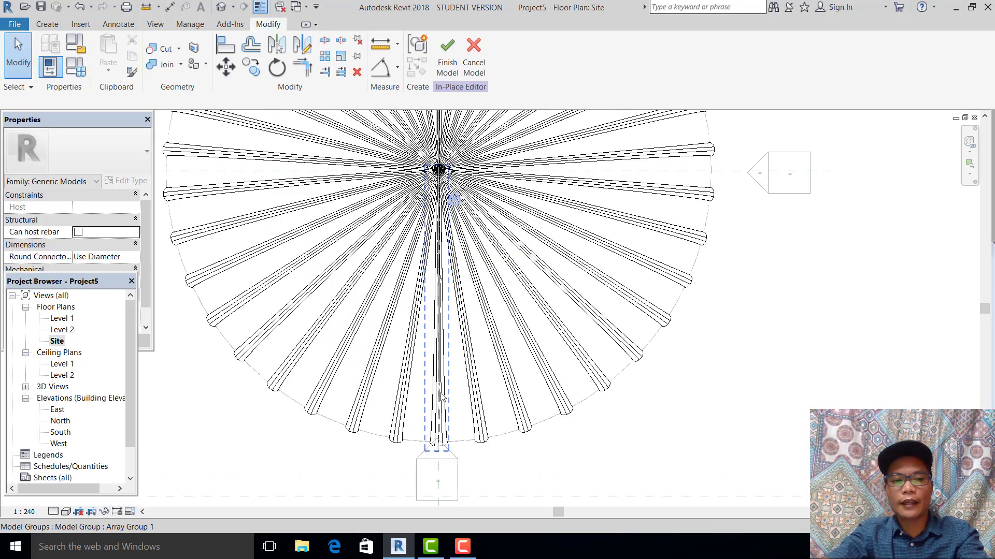
left_click(441, 396)
key("Delete")
scroll(492, 446, "down", 4)
scroll(468, 126, "up", 3)
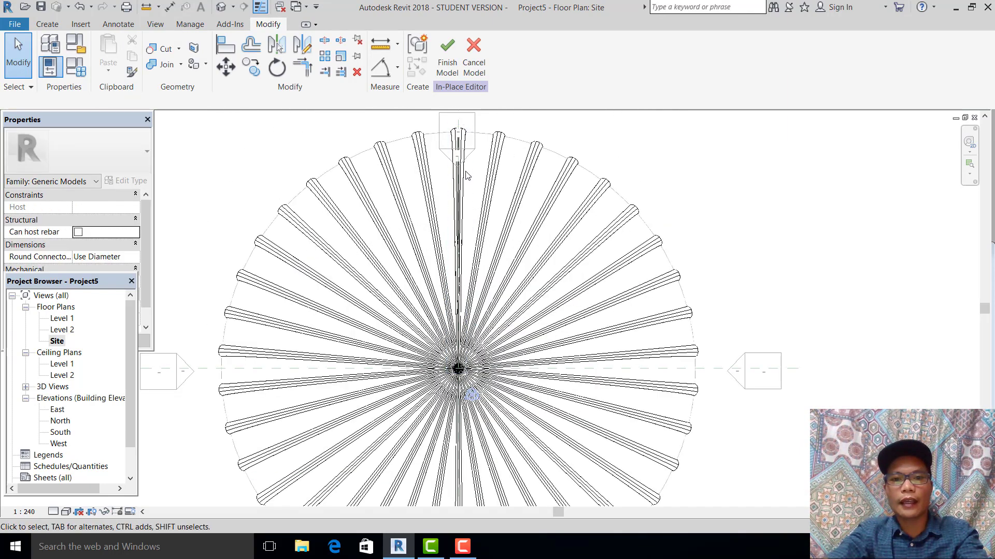
left_click(459, 172)
key("Delete")
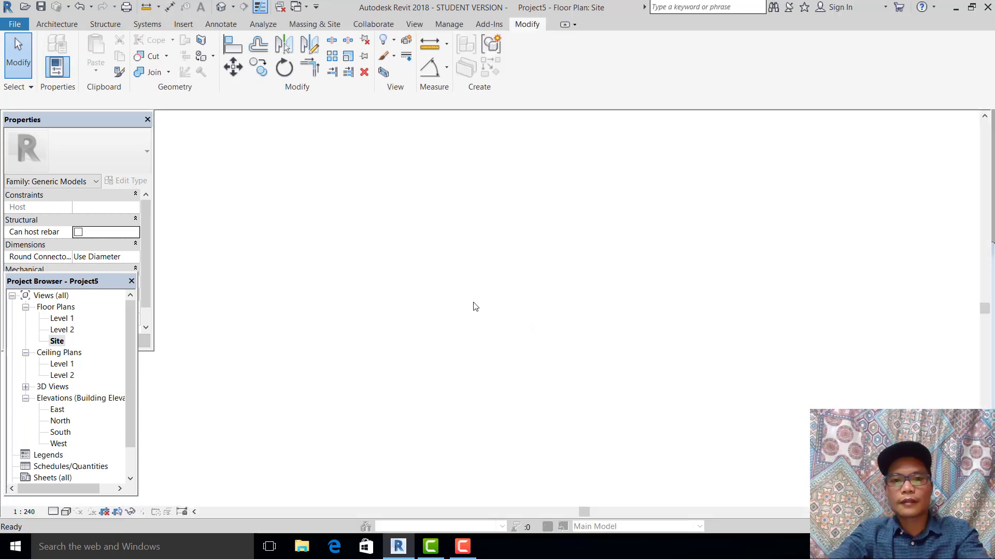
scroll(445, 256, "down", 2)
middle_click_drag(563, 252, 554, 217)
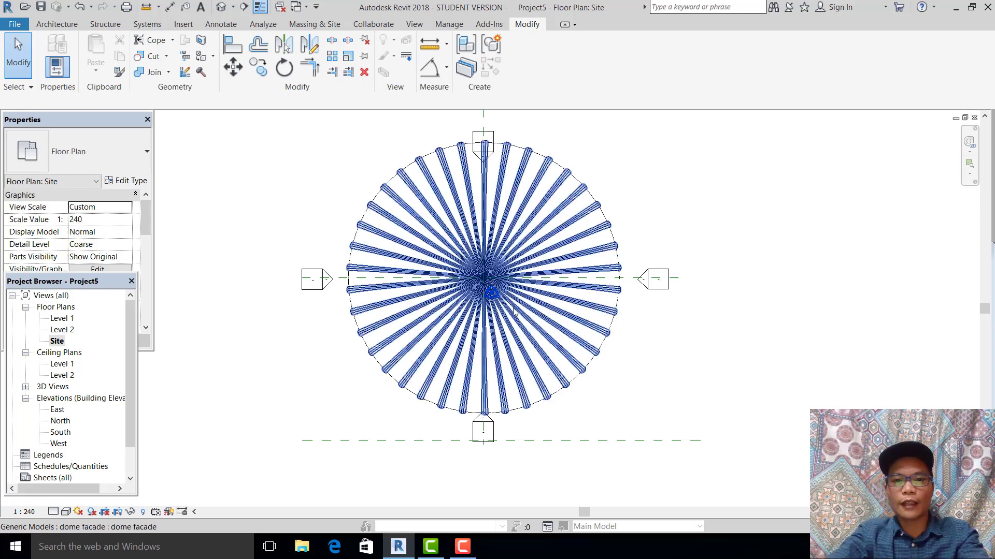
Select the Generic - 8" dome wall in the Site plan and temporarily hide it in this view
scroll(505, 299, "up", 2)
left_click(349, 304)
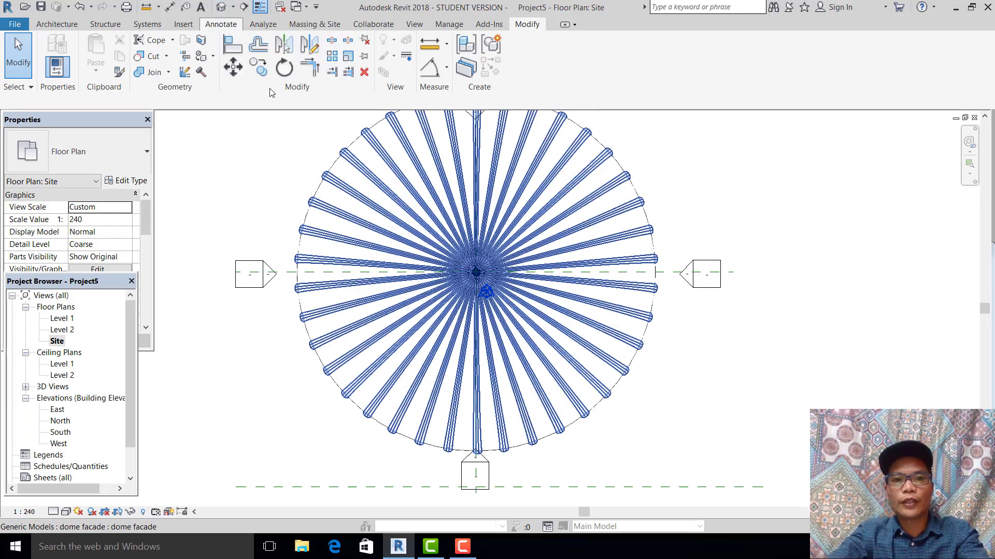
middle_click_drag(557, 128, 515, 191)
scroll(515, 191, "up", 1)
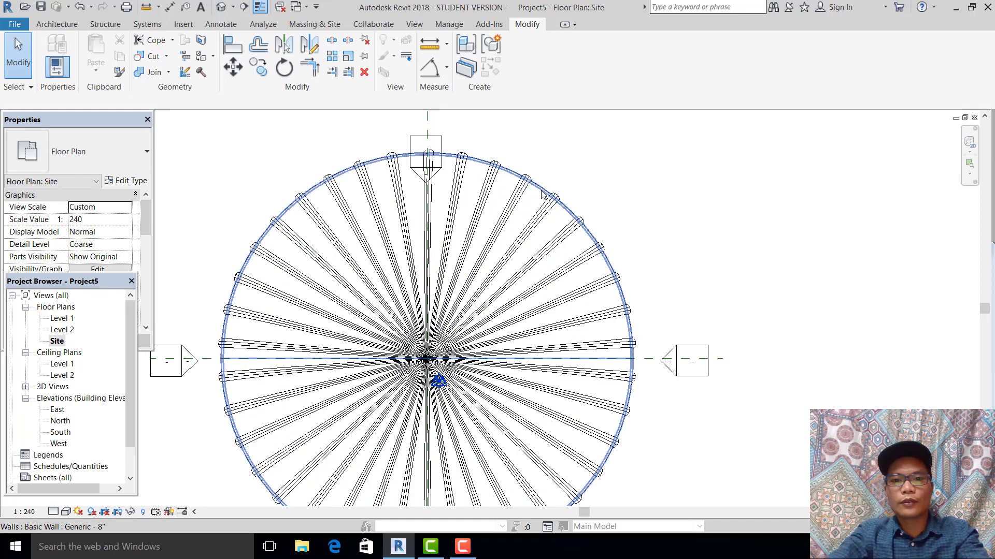
left_click(528, 208)
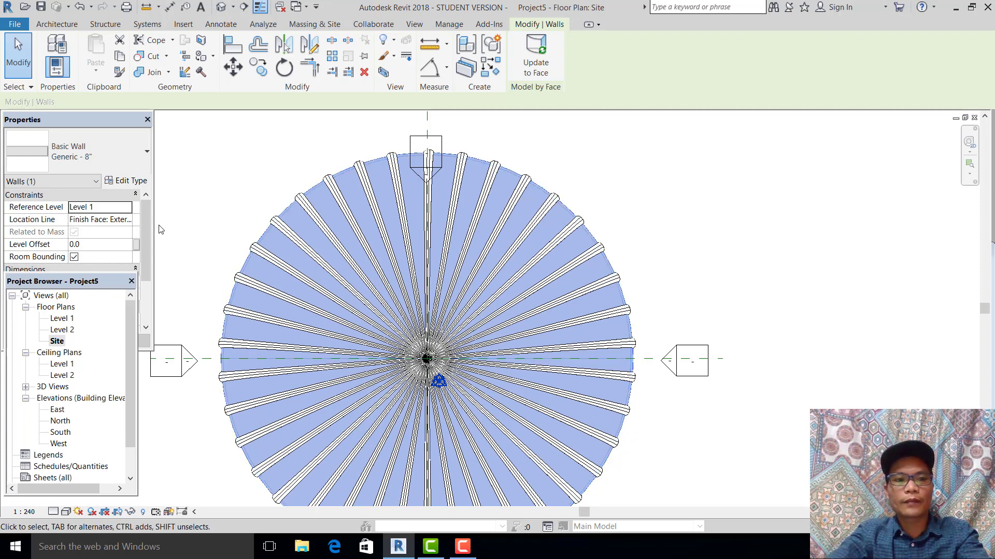
left_click(142, 160)
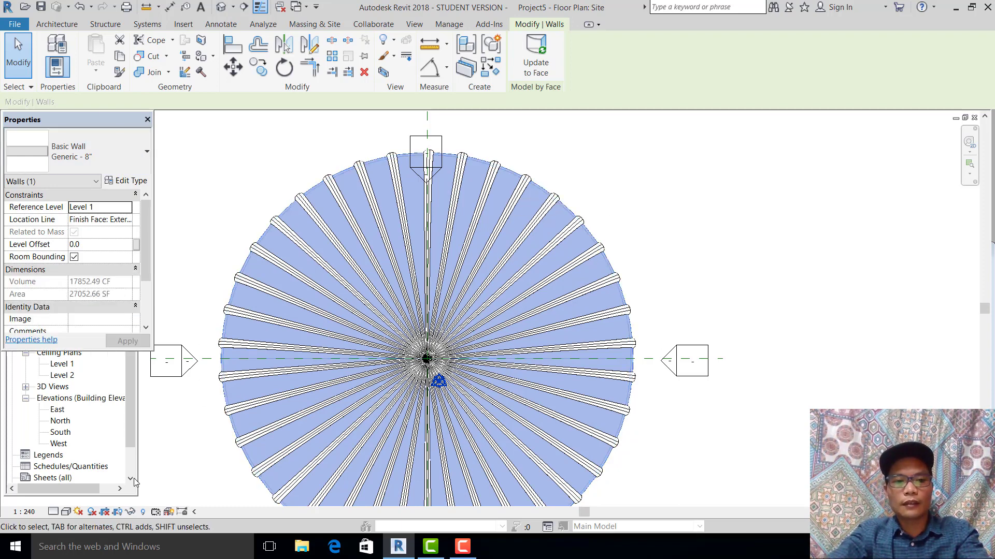
left_click(133, 513)
left_click(160, 479)
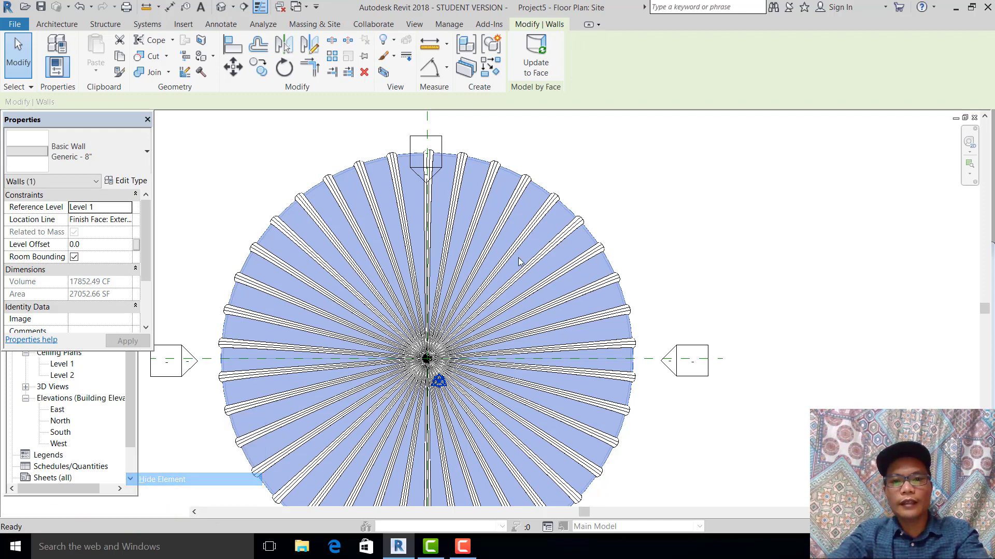
Open the dome mass for in-place editing and select its solid form
double_click(531, 204)
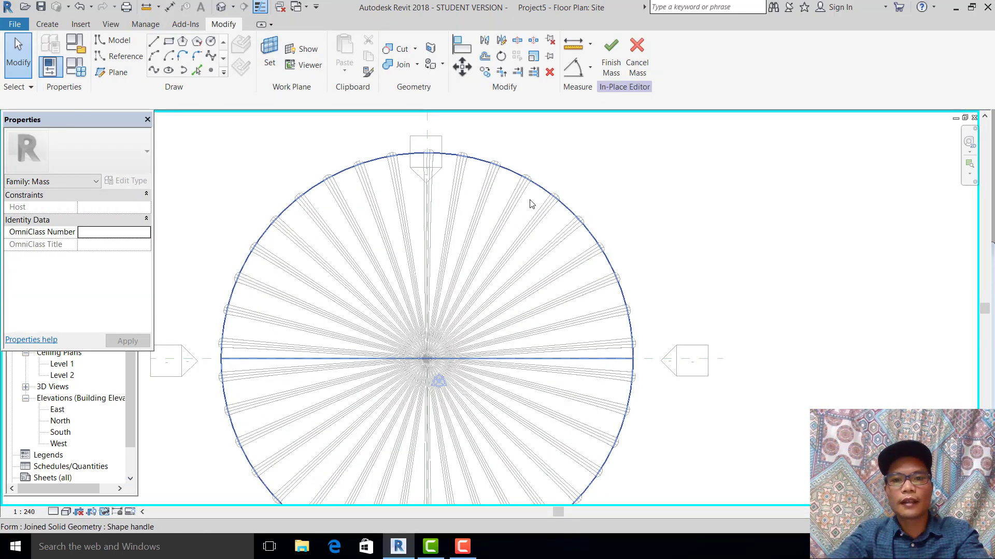
left_click(531, 203)
middle_click_drag(531, 203, 570, 192)
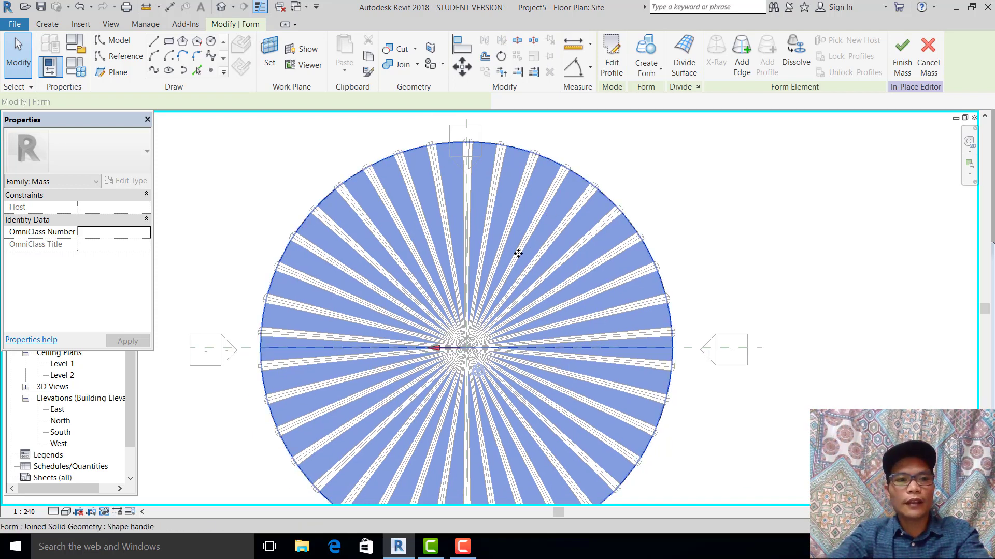
left_click(518, 253)
middle_click_drag(548, 251, 577, 233)
Assign the material Glass, Bronze Glazing, Low E from the Favorites library to the dome form
left_click(135, 248)
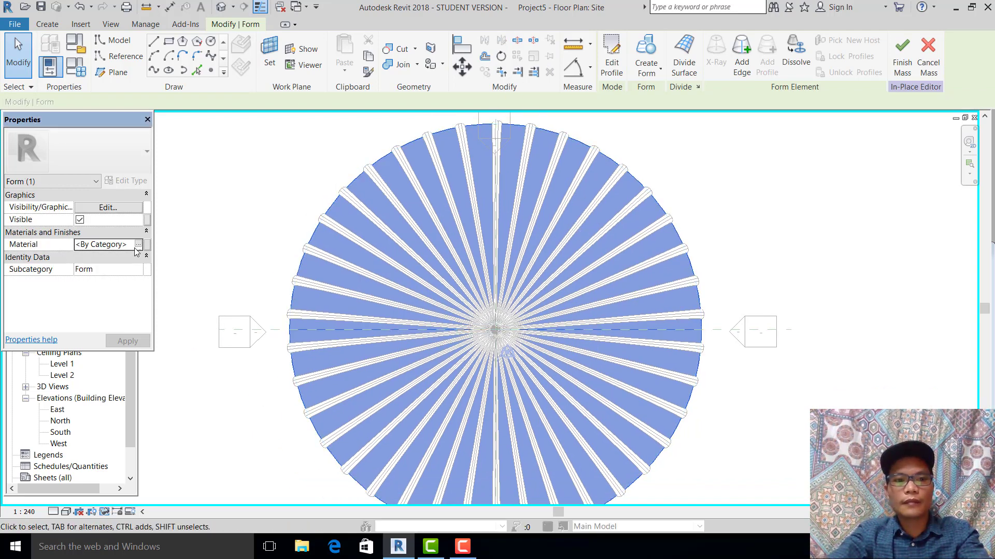
left_click(137, 246)
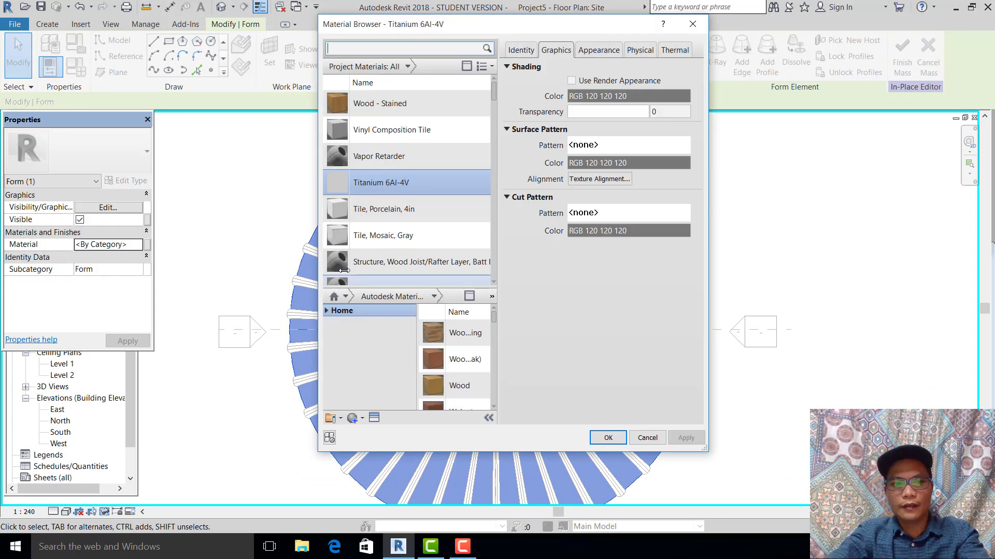
scroll(392, 292, "down", 10)
left_click(346, 298)
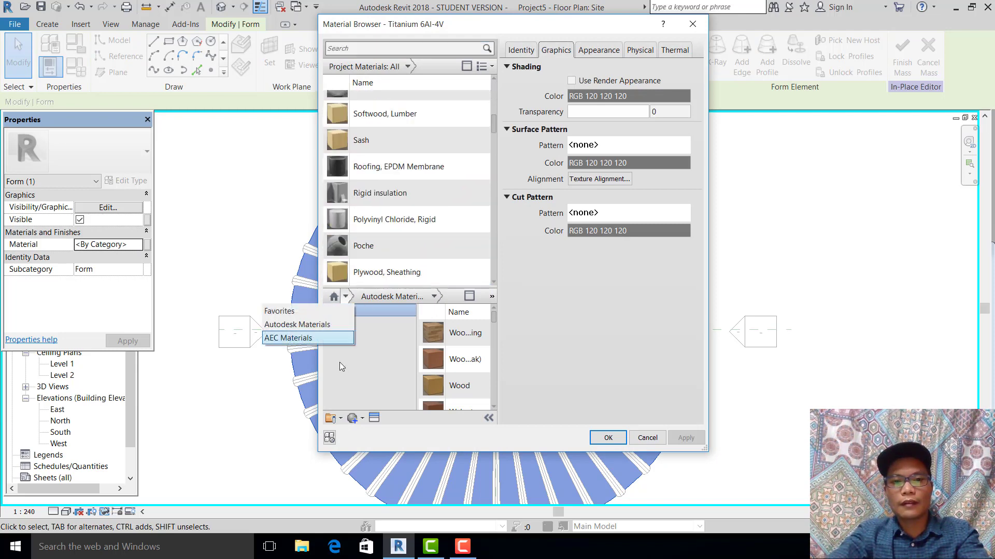
left_click(357, 309)
scroll(493, 338, "down", 5)
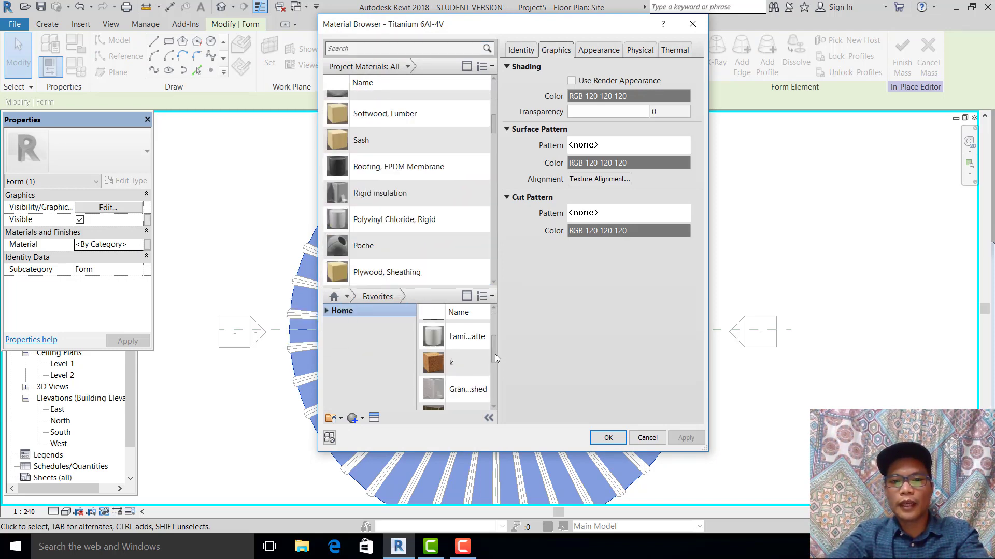
left_click(470, 347)
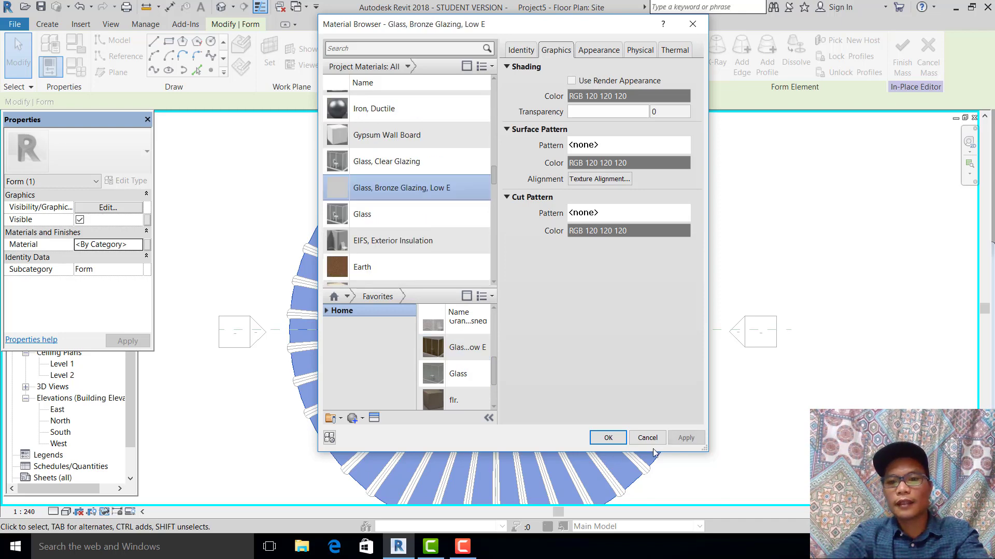
left_click(609, 438)
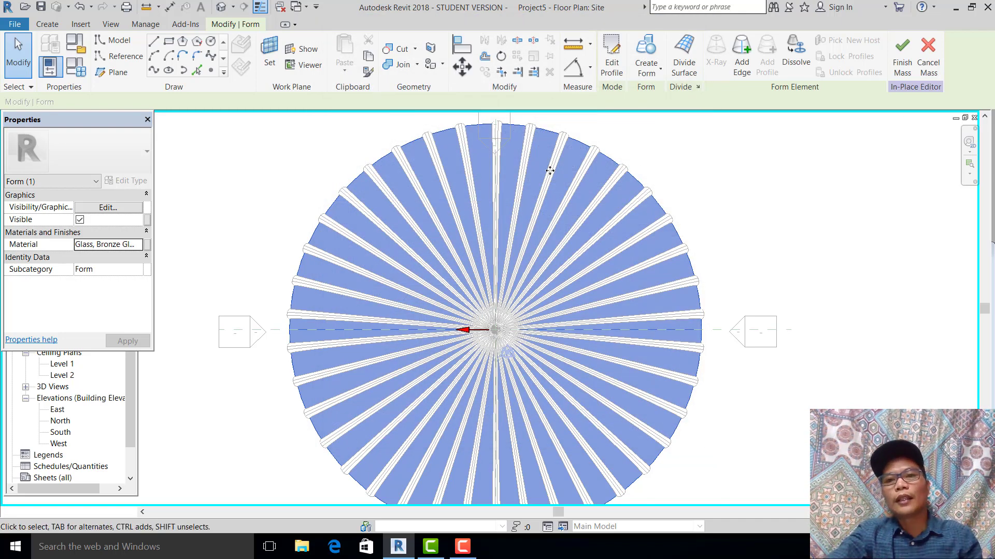
Deselect the dome form and finish editing the in-place mass
middle_click_drag(569, 287, 561, 284)
left_click(662, 184)
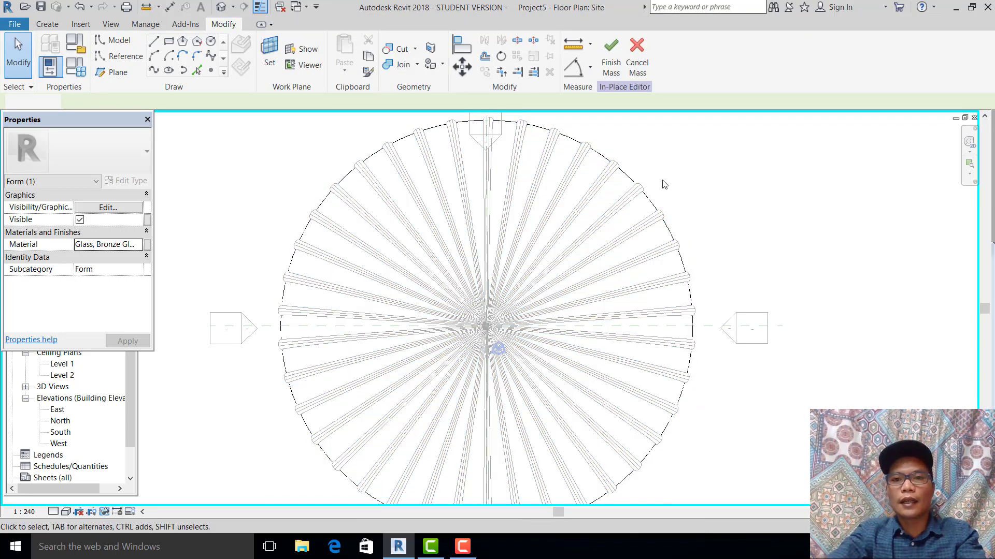
scroll(638, 204, "down", 1)
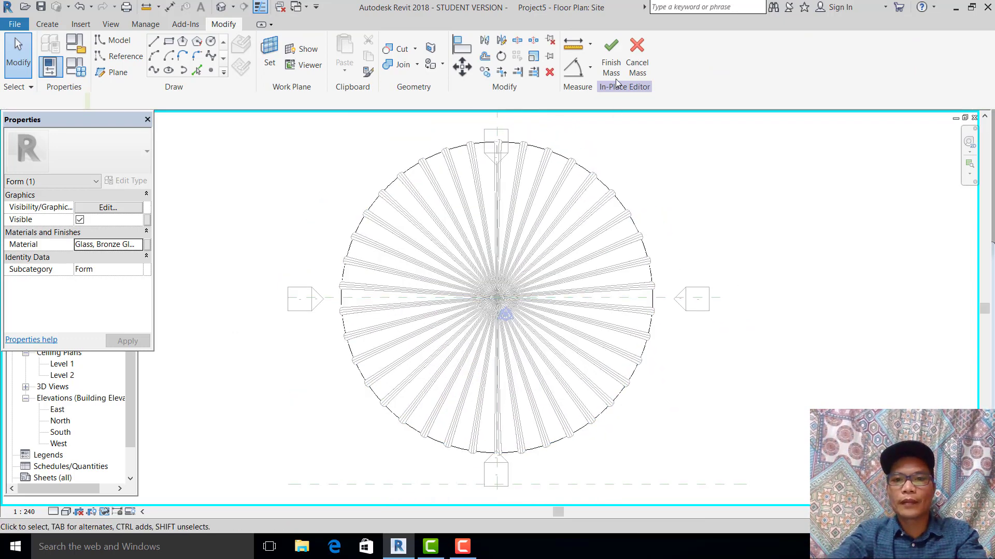
left_click(611, 57)
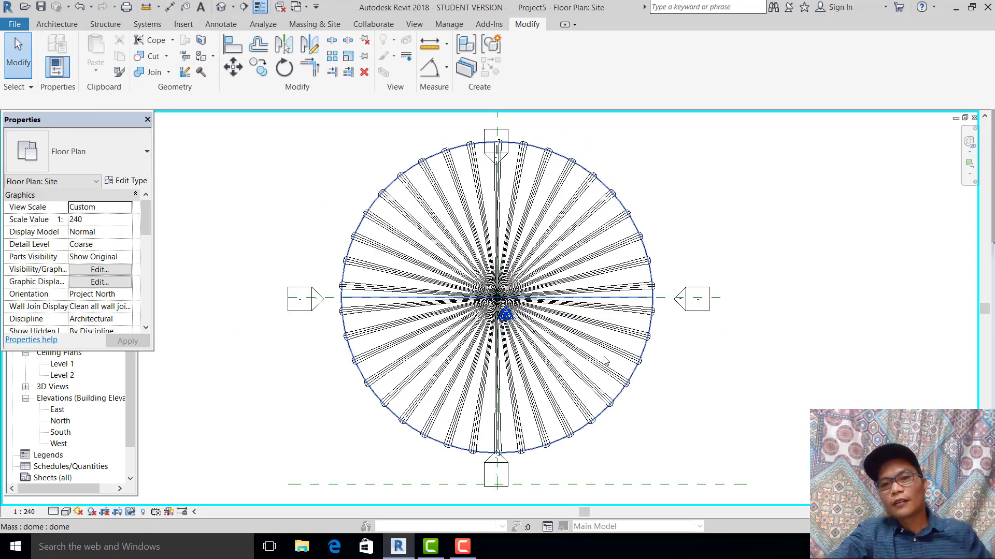
Open the default 3D view and display the dome at Fine detail level with the Realistic visual style
mouse_move(643, 241)
middle_mouse_down()
mouse_move(607, 263)
mouse_move(632, 234)
middle_mouse_up()
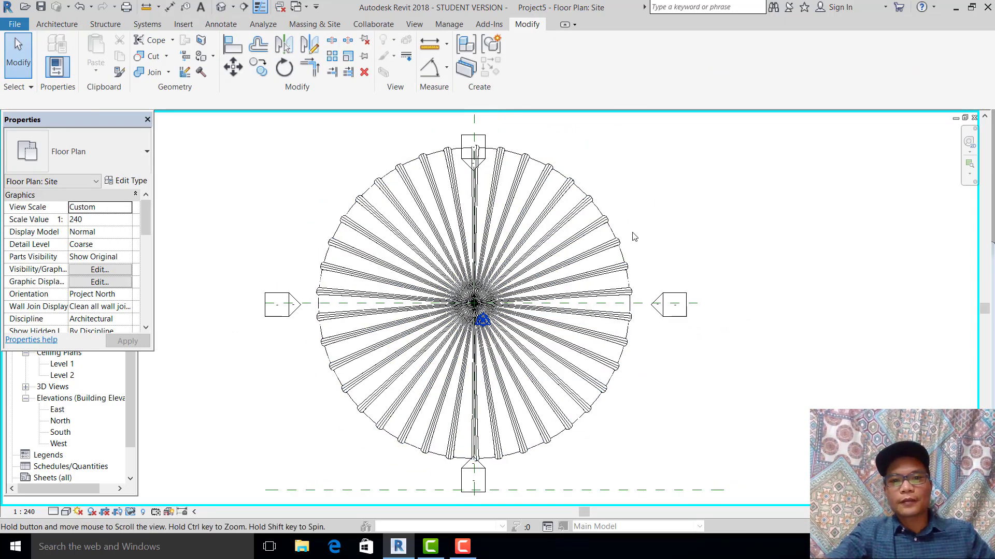
left_click(221, 7)
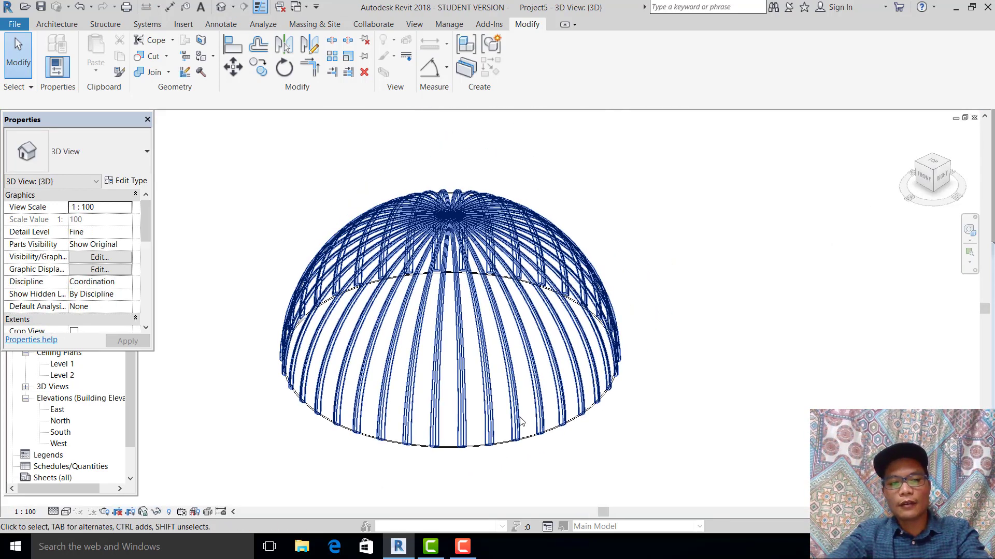
middle_click_drag(537, 355, 483, 419)
left_click(53, 512)
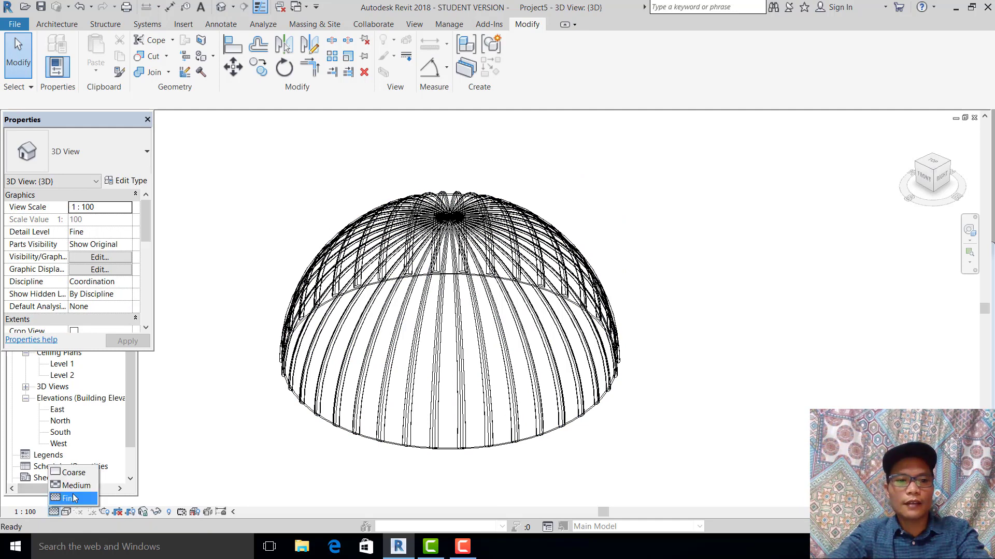
left_click(73, 498)
left_click(66, 512)
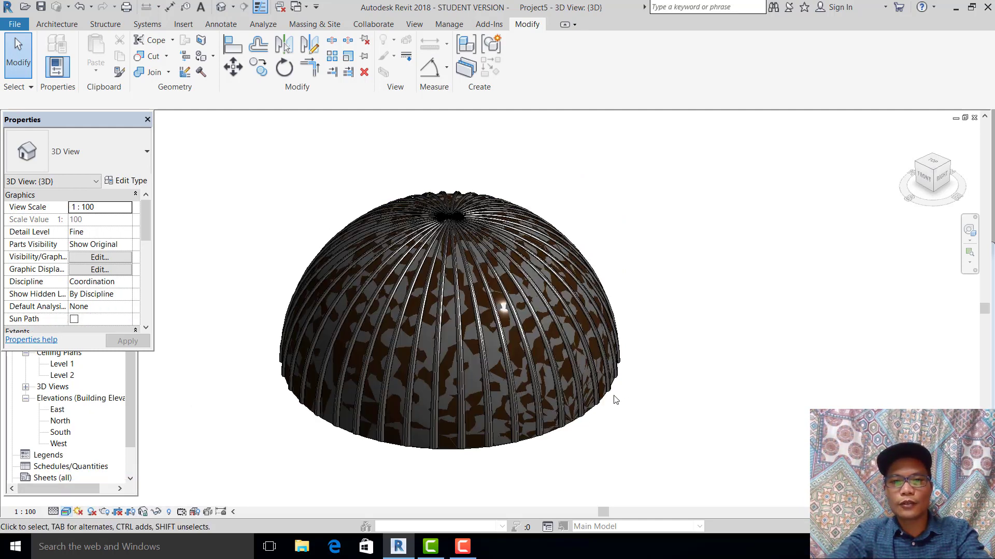
scroll(442, 383, "up", 3)
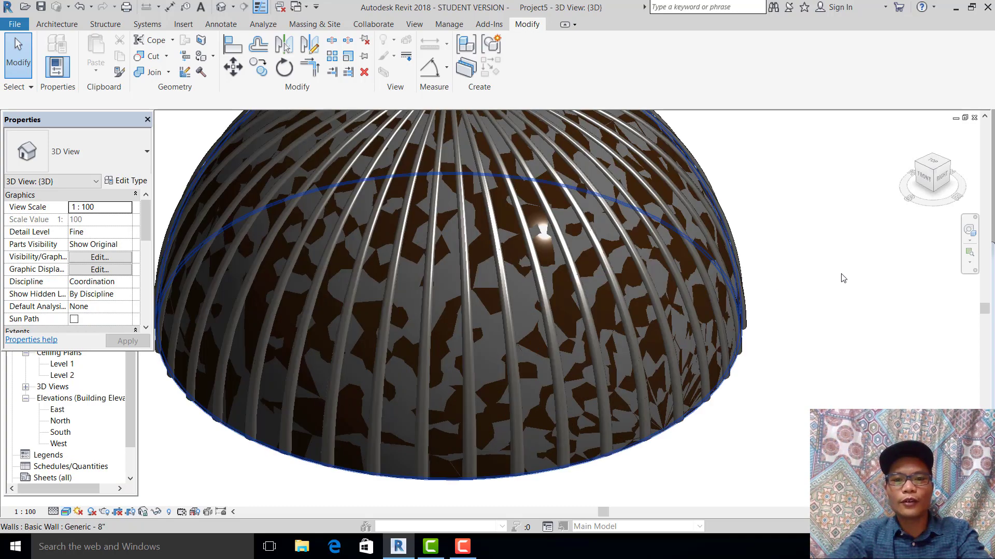
Temporarily hide the dome's Generic - 8" wall element in the default 3D view
left_click(487, 316)
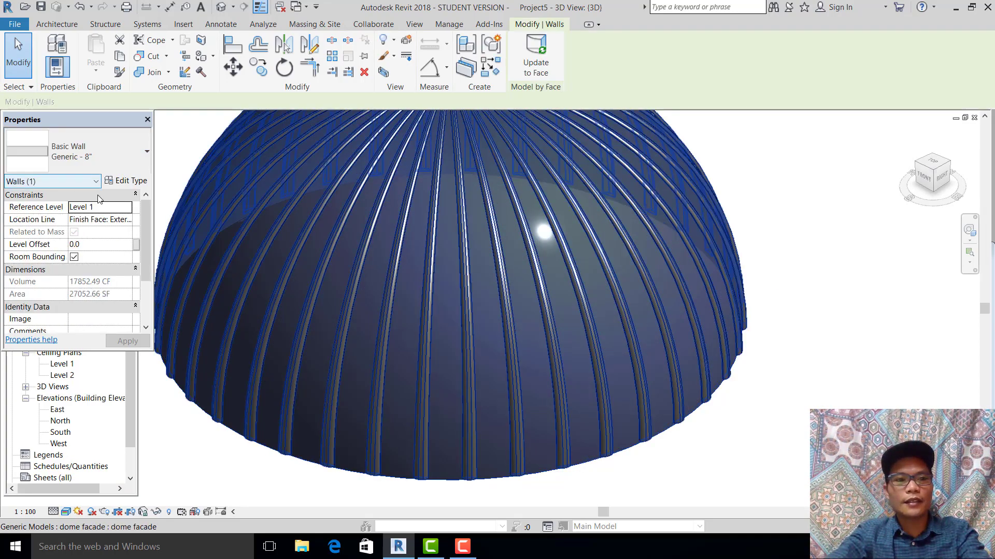
left_click(157, 512)
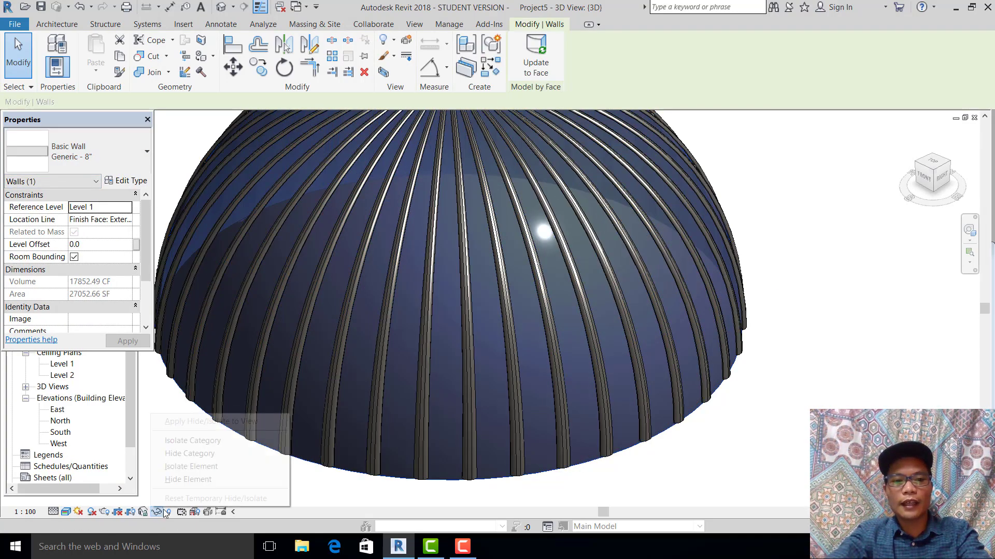
left_click(204, 480)
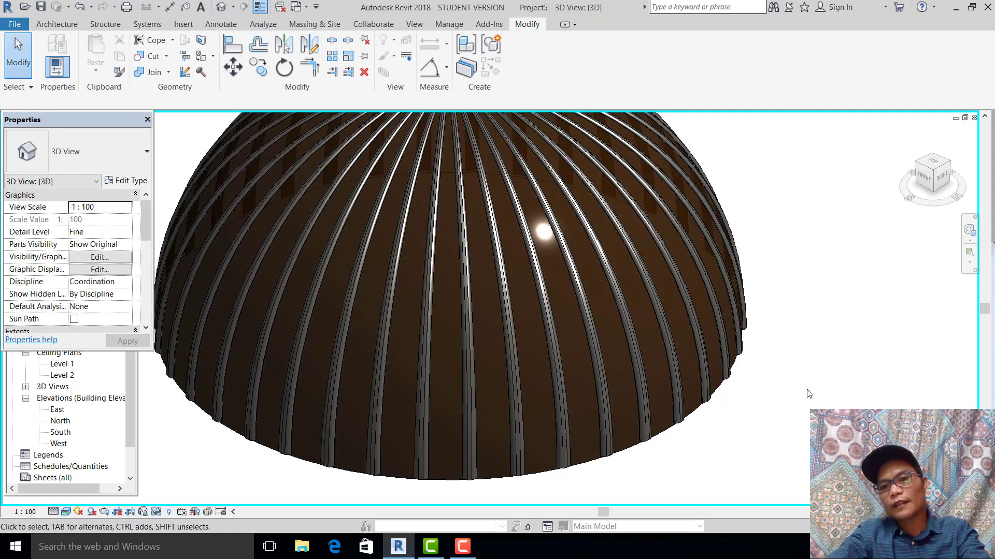
scroll(767, 403, "down", 3)
middle_click_drag(761, 406, 607, 399, "shift")
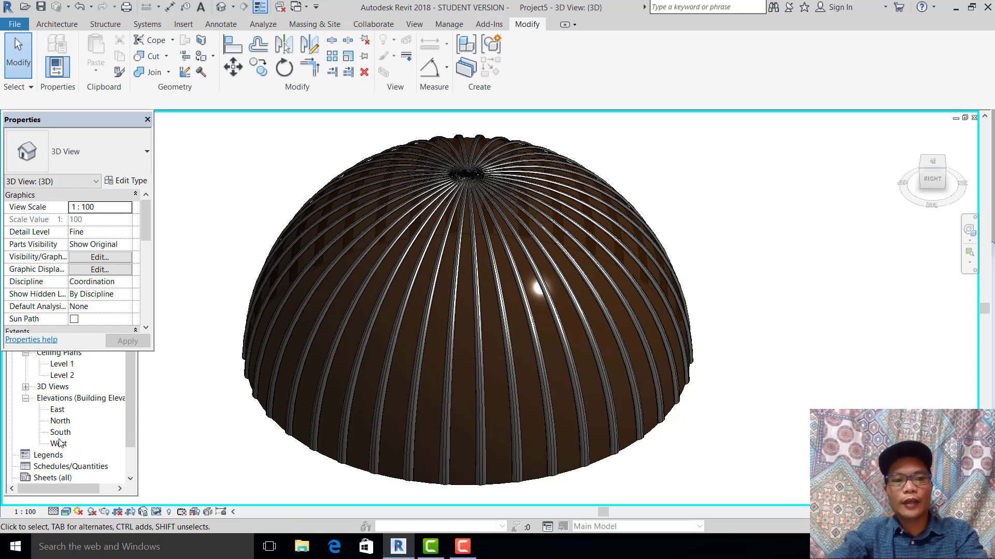
Open the Site floor plan view
left_click(130, 381)
left_click(56, 341)
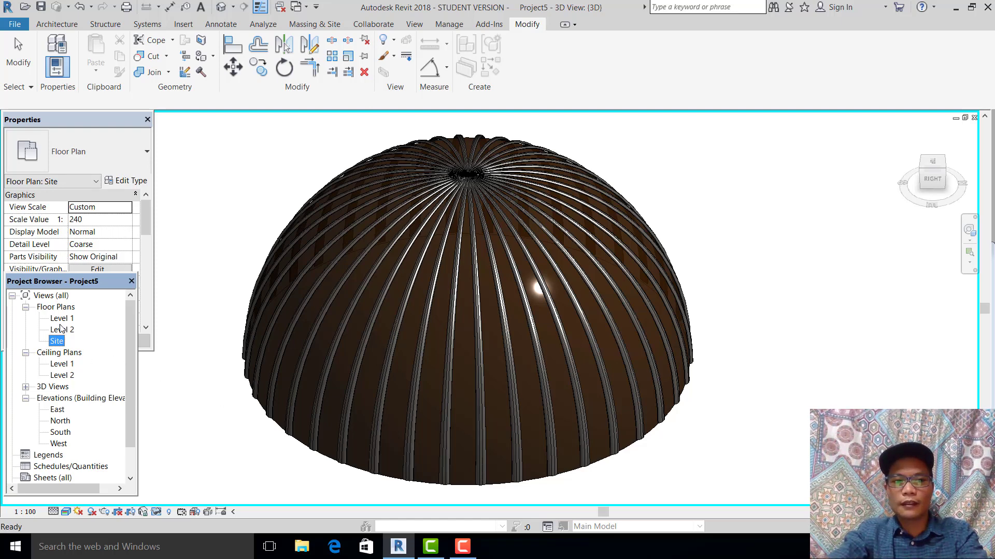
left_click(766, 221)
left_click(687, 256)
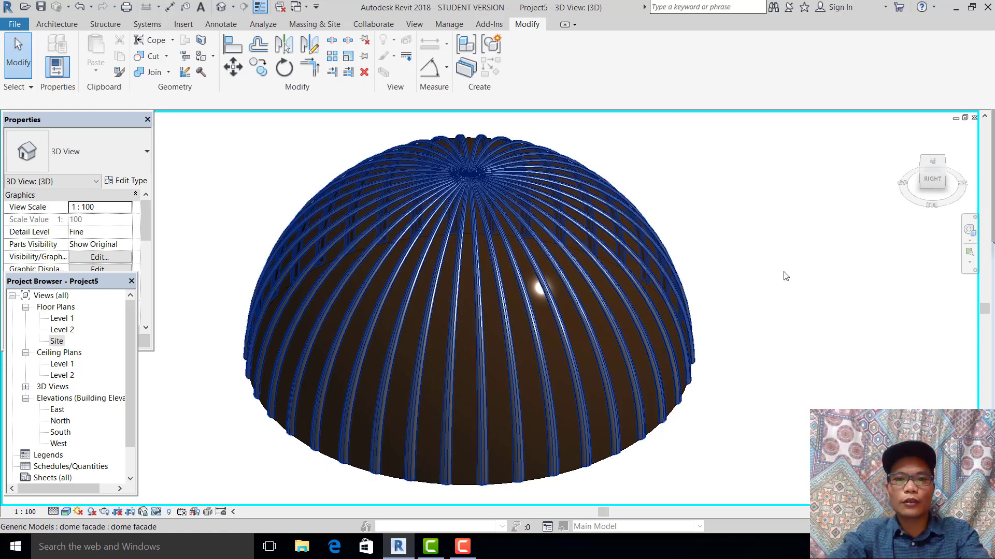
left_click(60, 319)
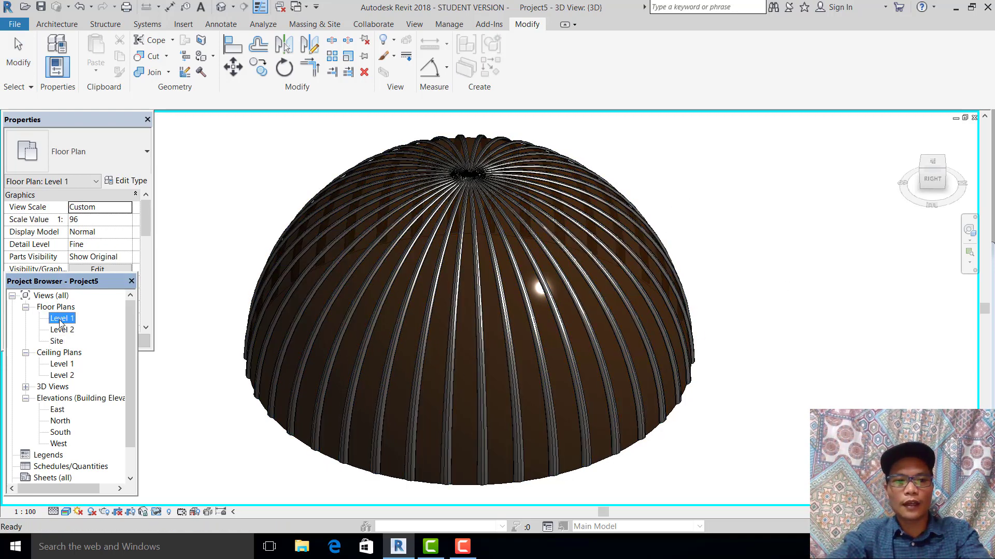
double_click(56, 341)
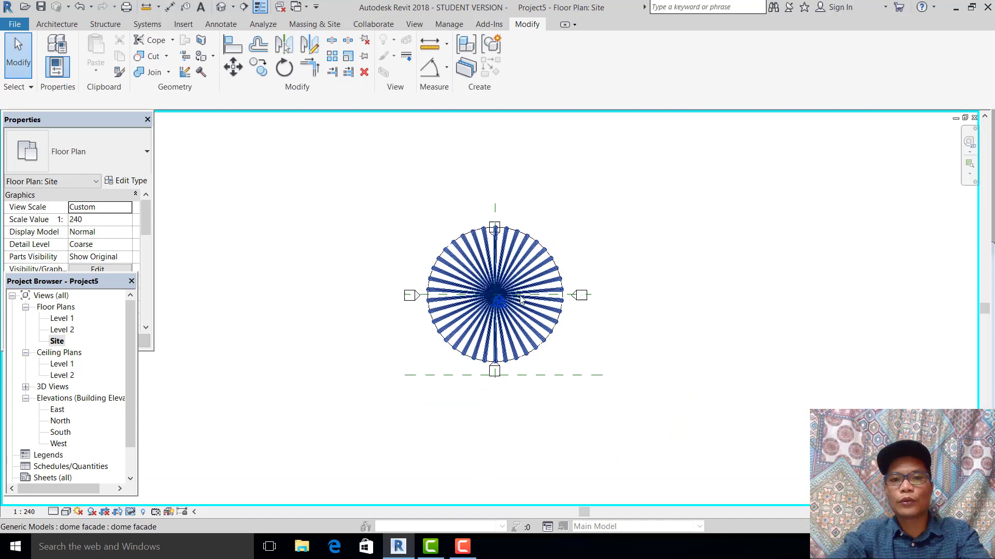
Place a perspective camera southeast of the dome, with its target beyond the dome to the northwest
left_click(233, 7)
left_click(241, 36)
scroll(600, 462, "down", 2)
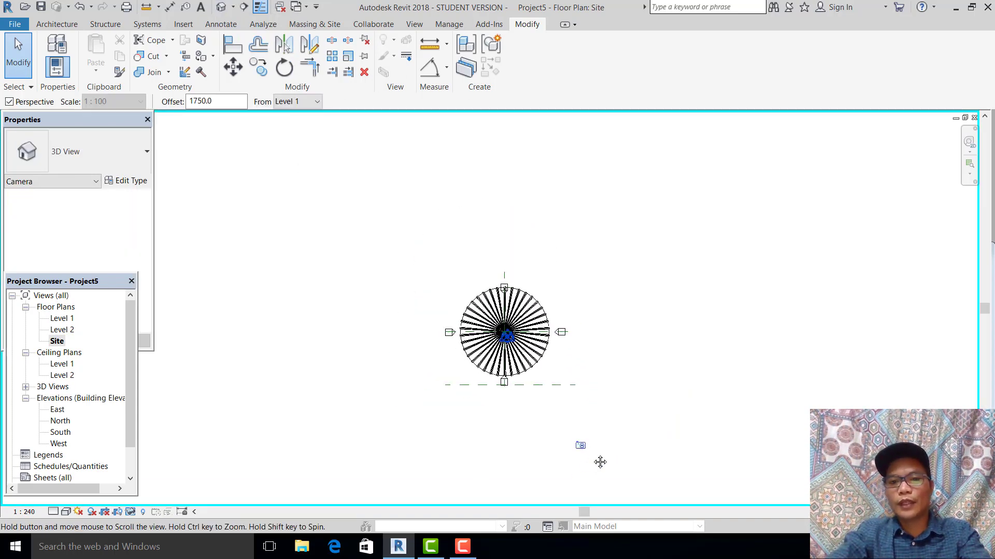
left_click(611, 461)
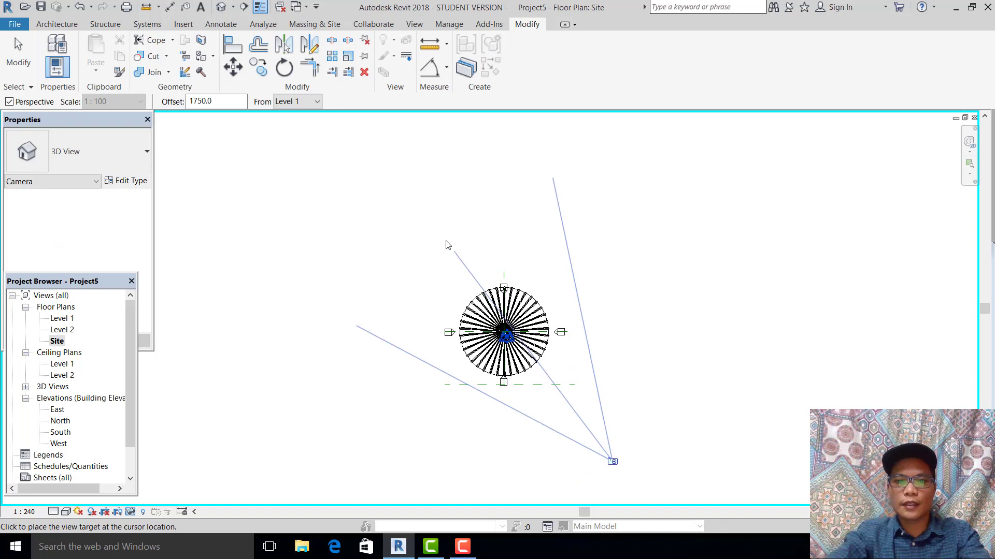
left_click(412, 203)
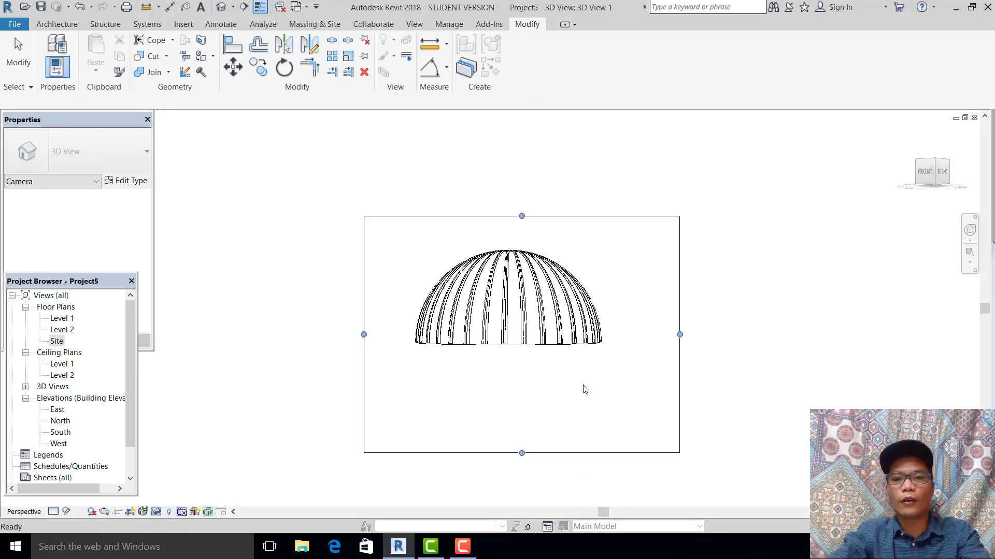
left_click(584, 386)
Tighten the camera view's crop region on all four sides so it closely frames the dome
scroll(583, 386, "down", 1)
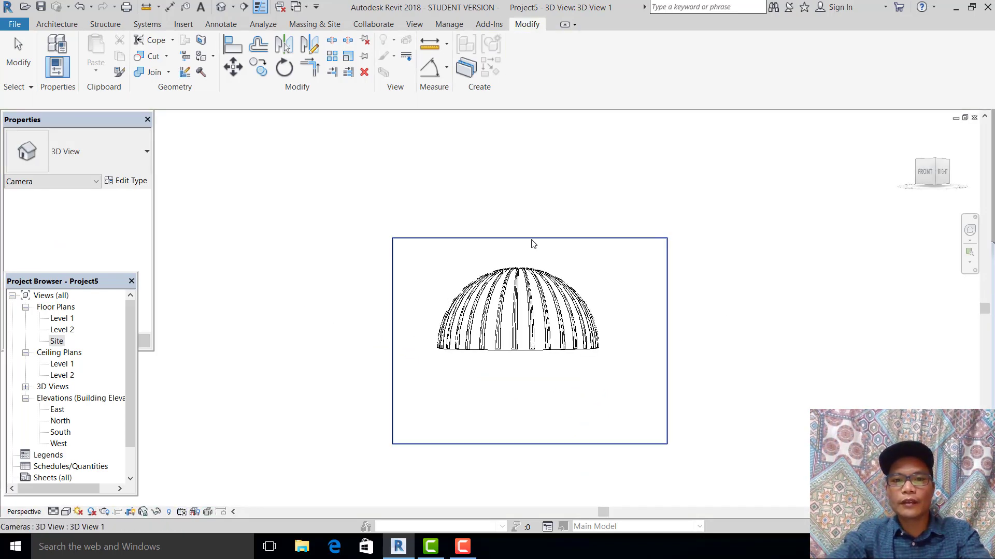
left_click(523, 245)
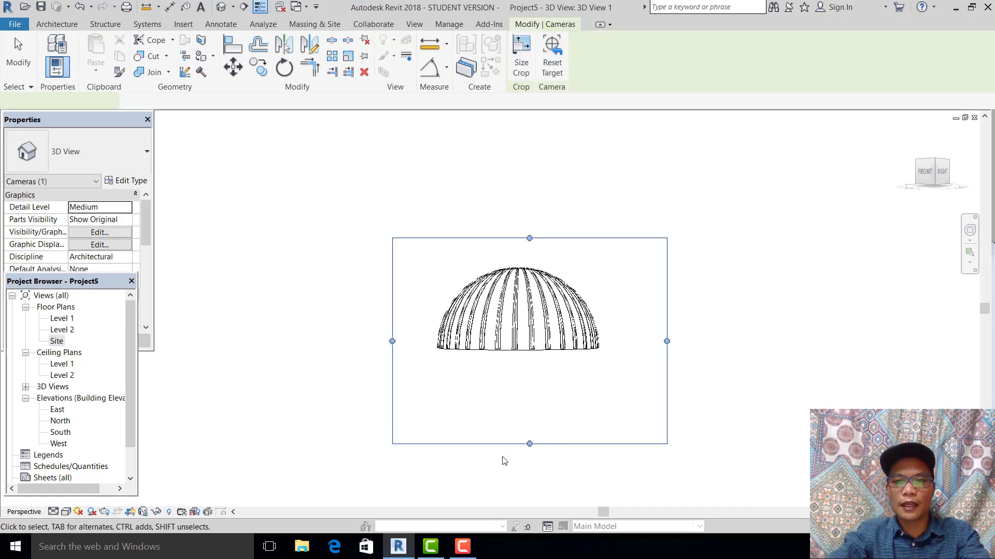
left_click_drag(537, 425, 539, 358)
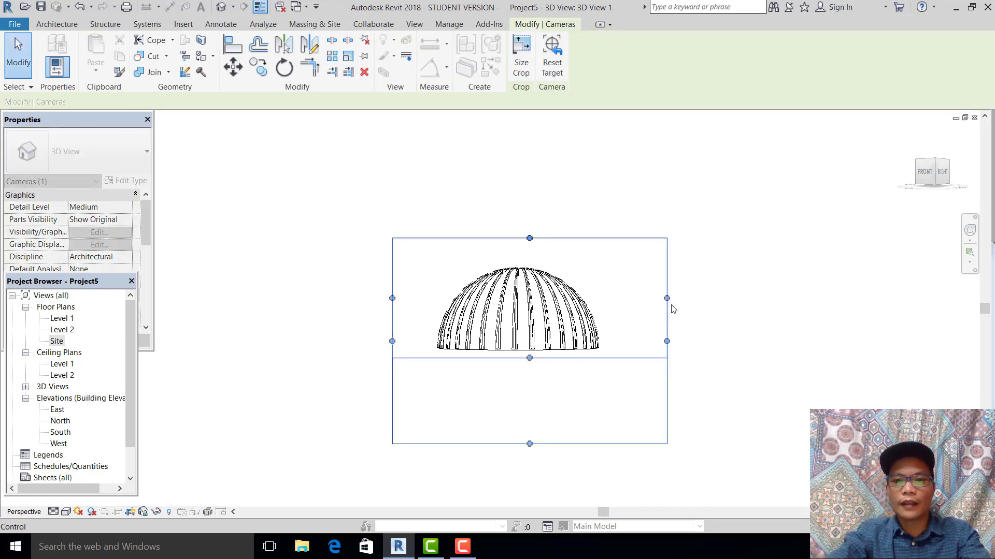
left_click_drag(667, 298, 608, 298)
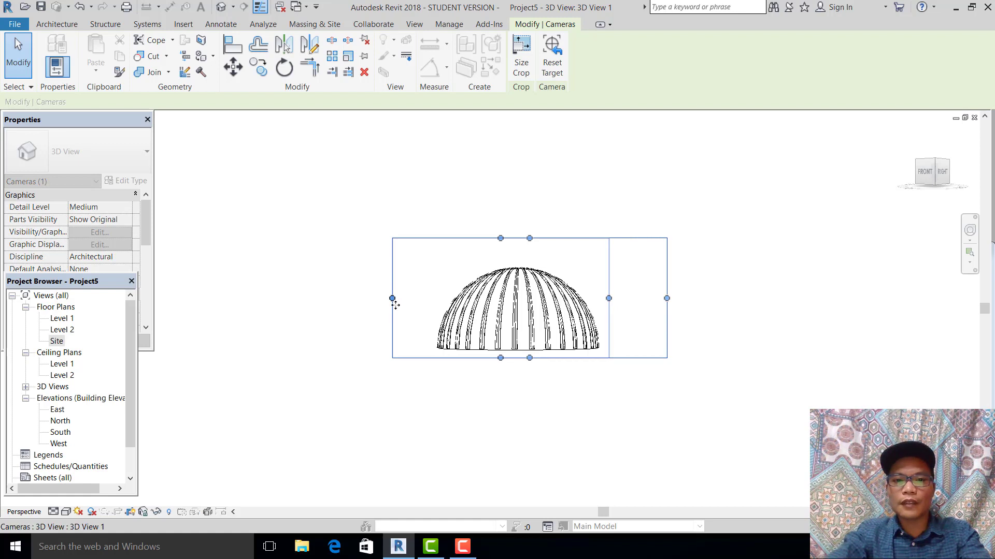
left_click_drag(392, 298, 428, 298)
left_click_drag(519, 238, 514, 259)
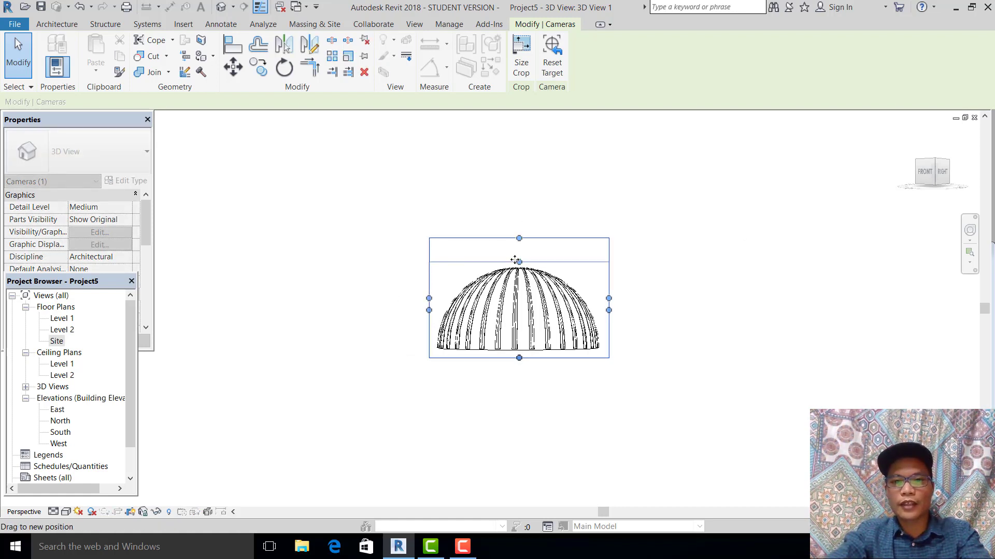
left_click(748, 257)
Set the camera view to Fine detail level and the Realistic visual style
scroll(518, 358, "up", 3)
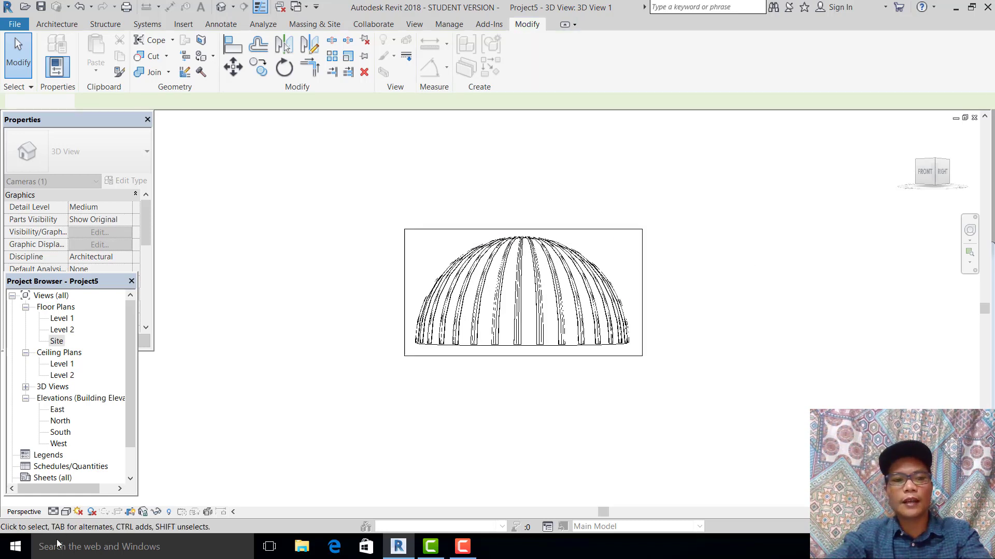
left_click(55, 512)
left_click(68, 498)
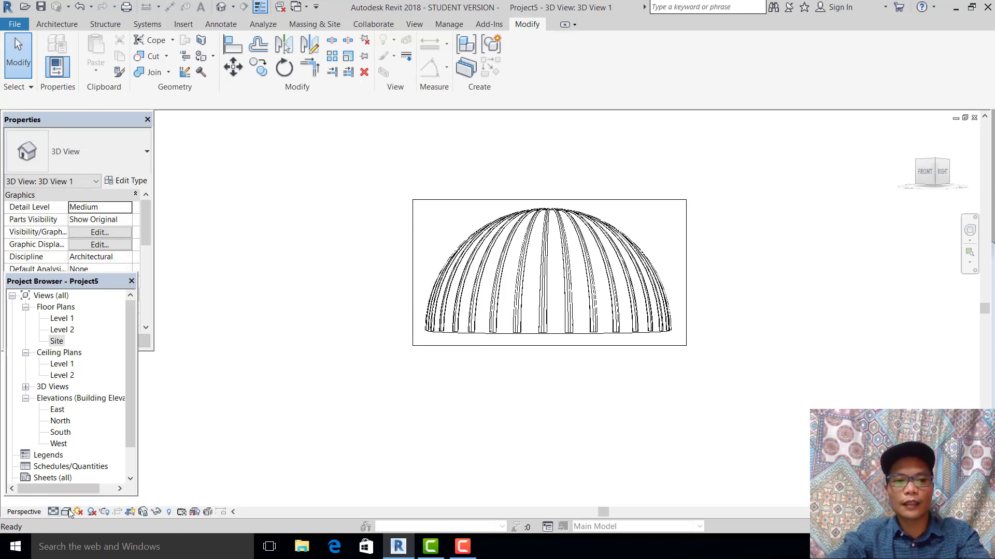
left_click(65, 512)
left_click(96, 485)
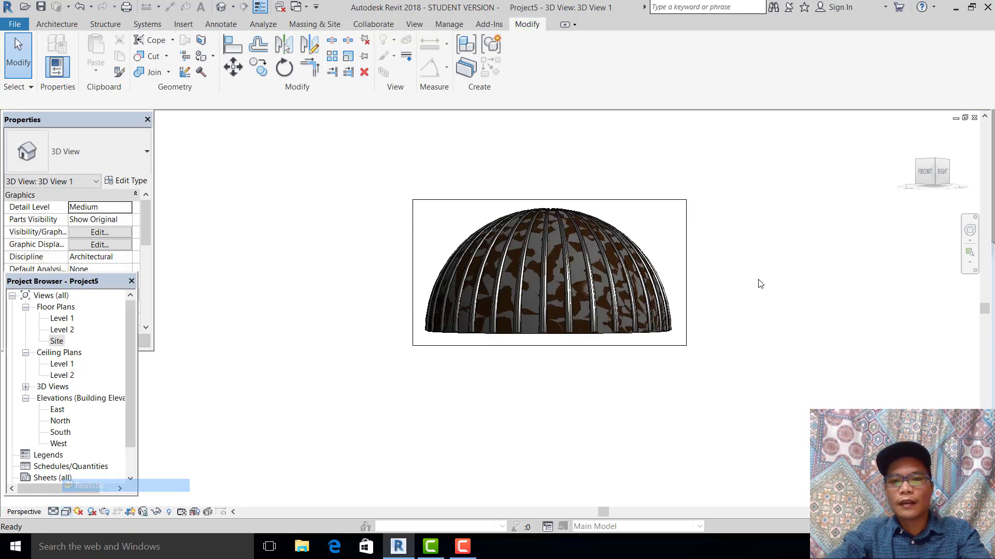
scroll(697, 298, "up", 1)
scroll(496, 305, "up", 1)
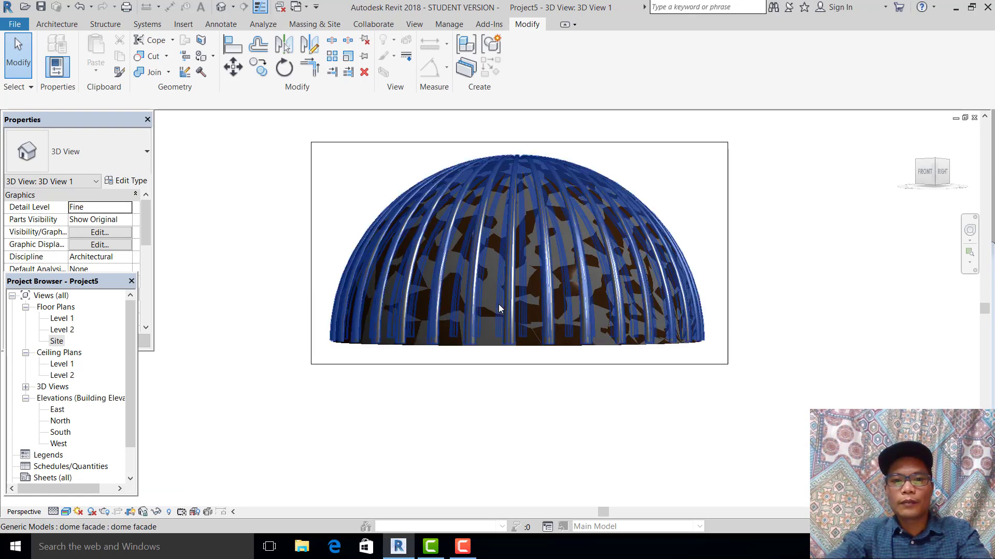
left_click(486, 334)
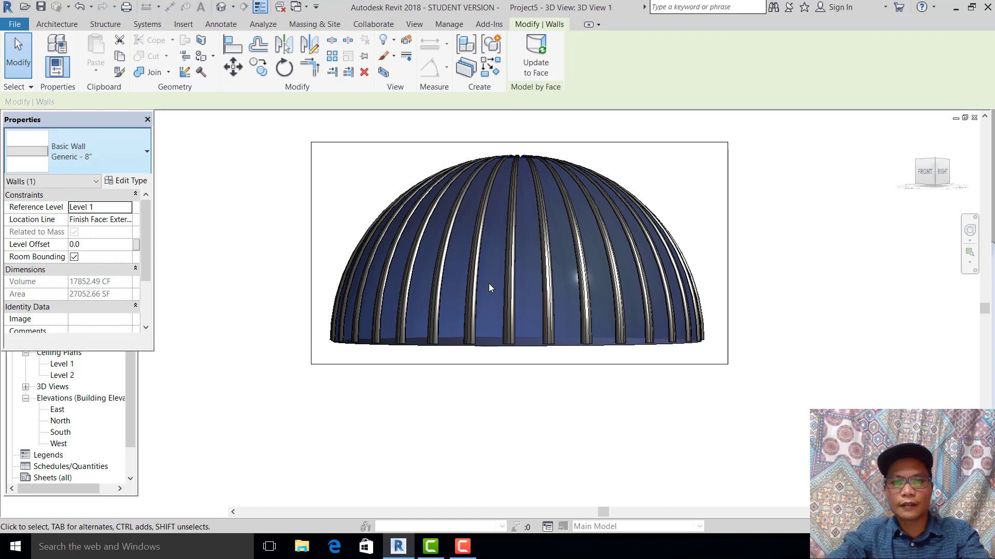
left_click(99, 151)
left_click(434, 336)
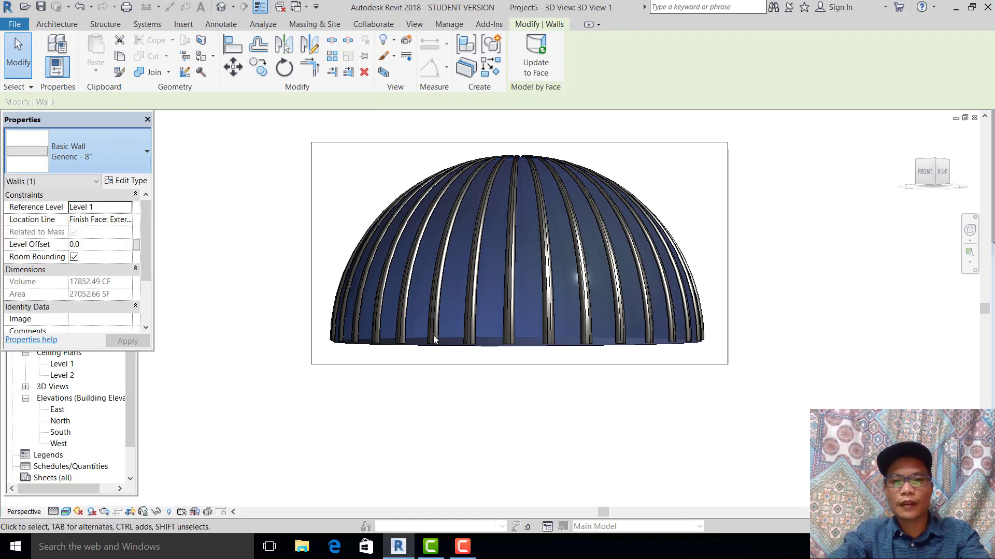
key("Escape")
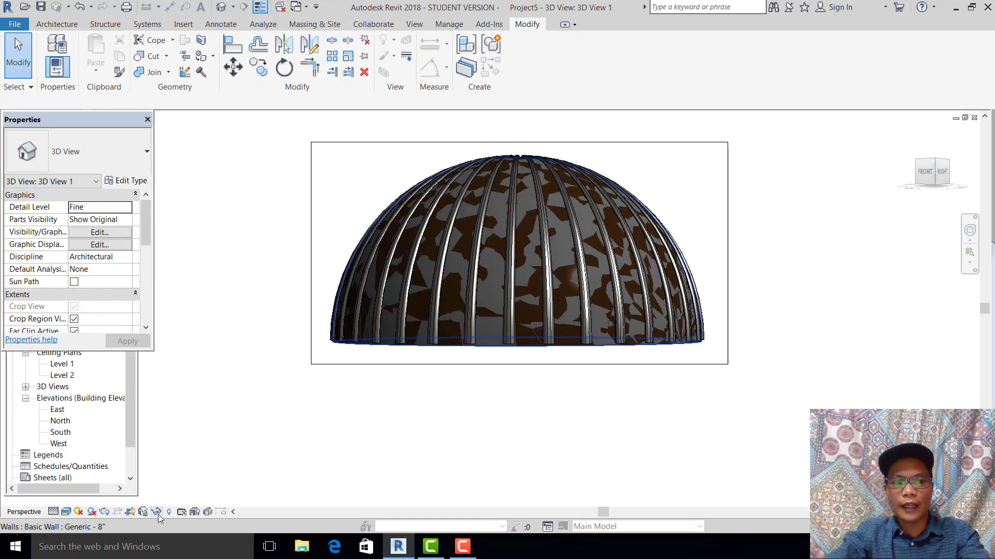
left_click(156, 512)
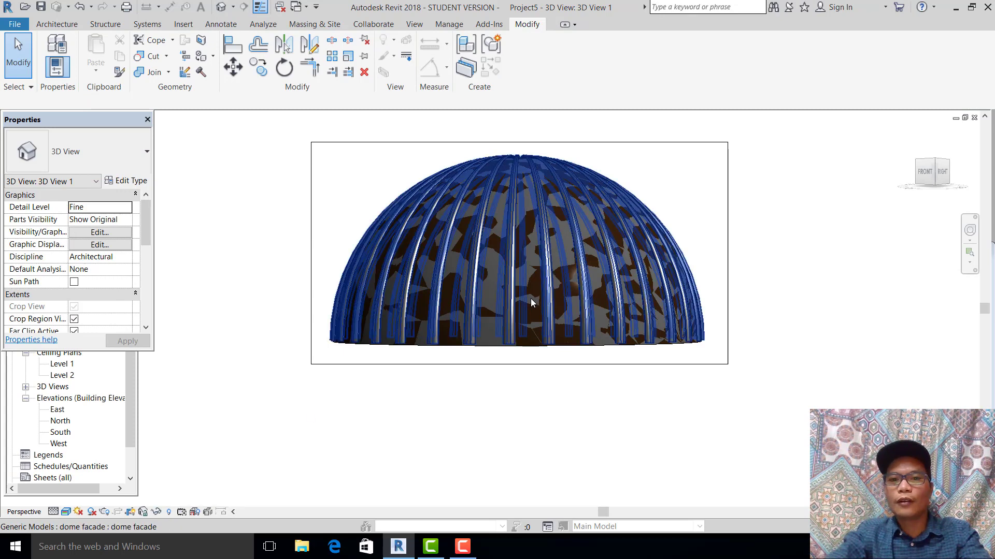
left_click(489, 298)
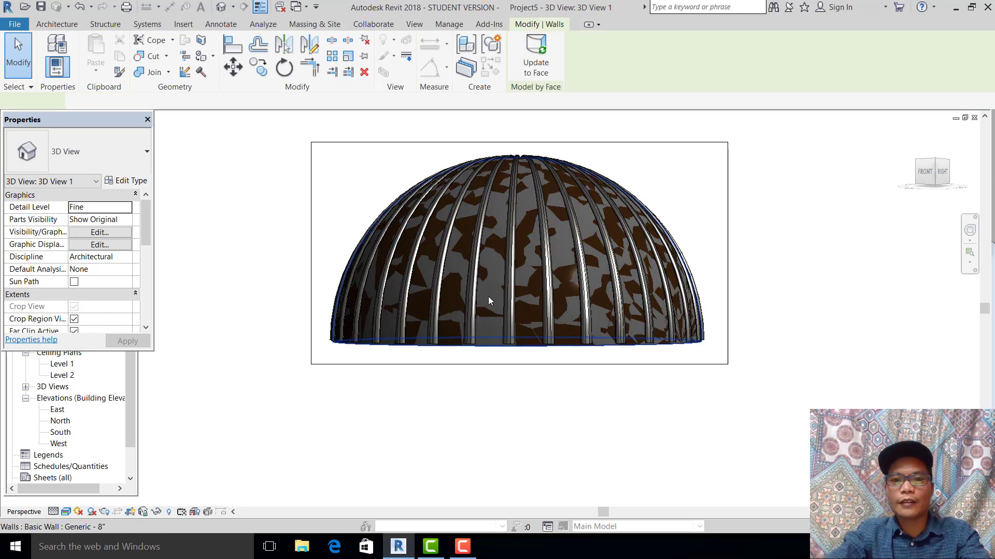
left_click(363, 376)
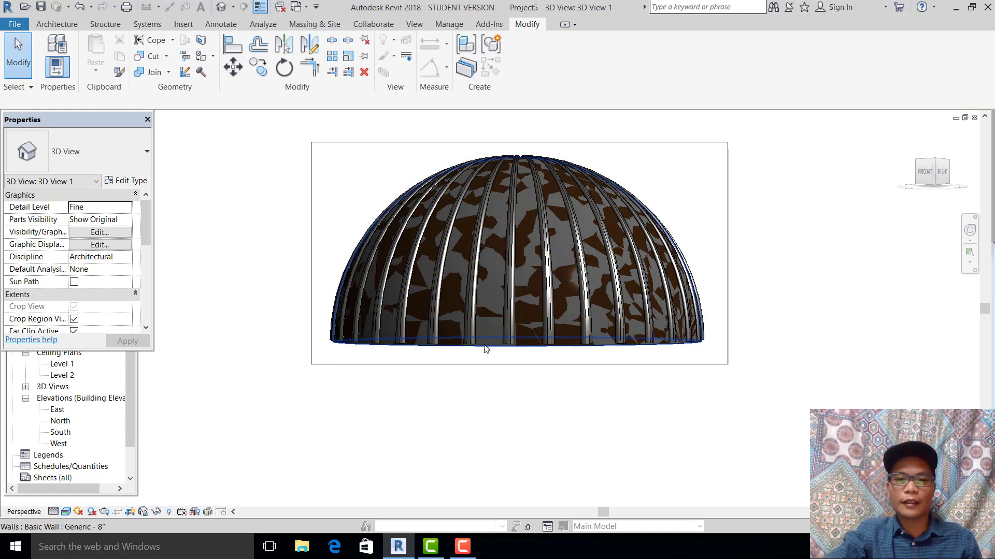
Temporarily hide the dome's Generic - 8" wall element in the camera view
scroll(486, 313, "up", 3)
left_click(492, 302)
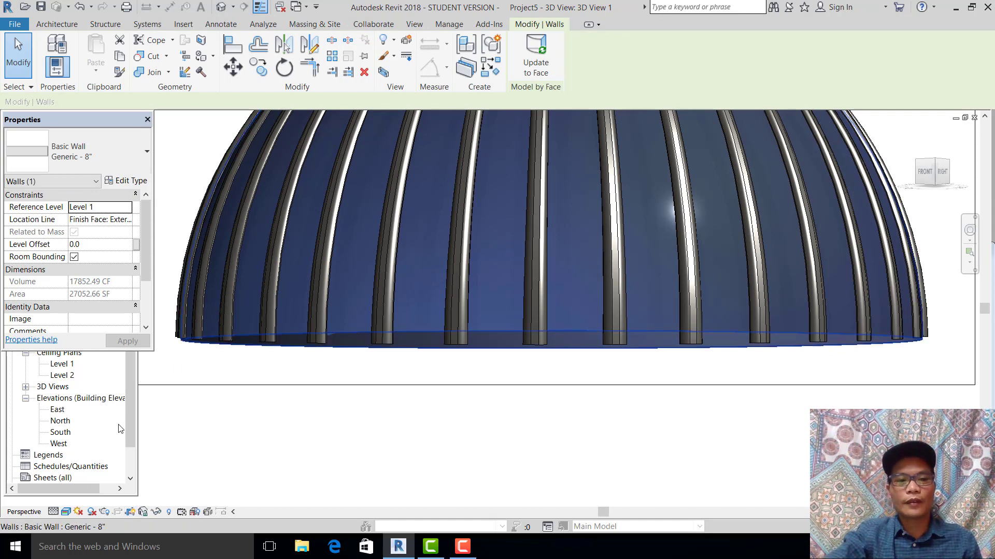
left_click(157, 512)
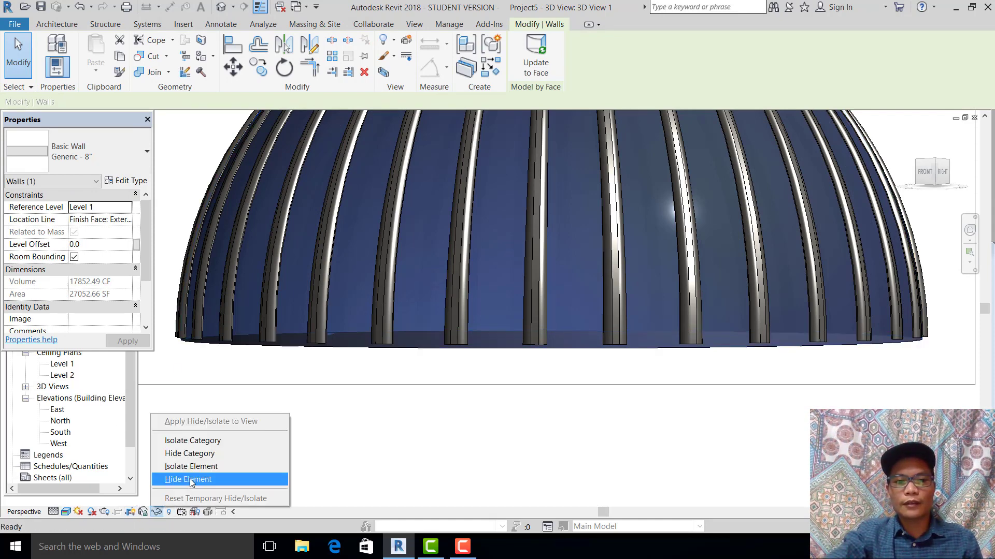
left_click(207, 480)
scroll(450, 432, "down", 5)
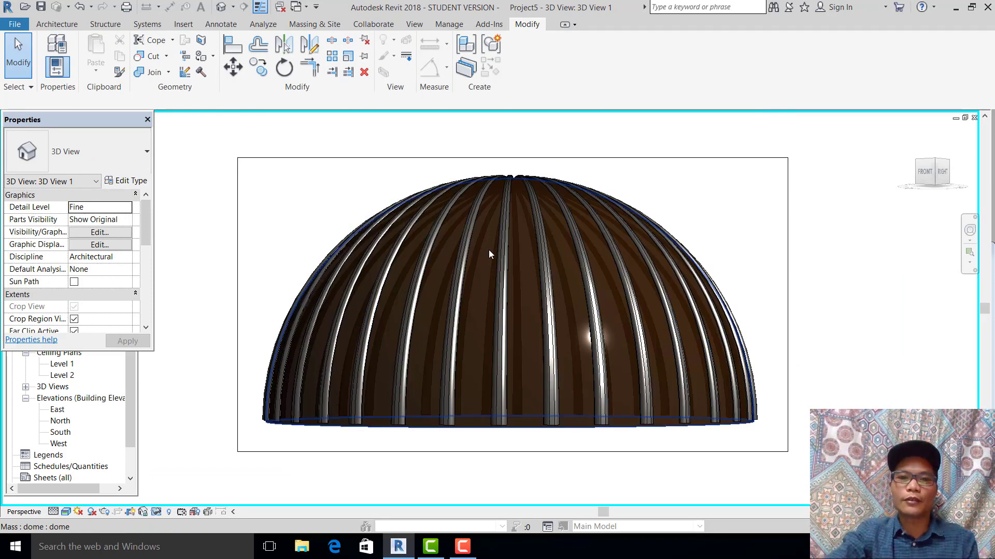
scroll(565, 254, "up", 1)
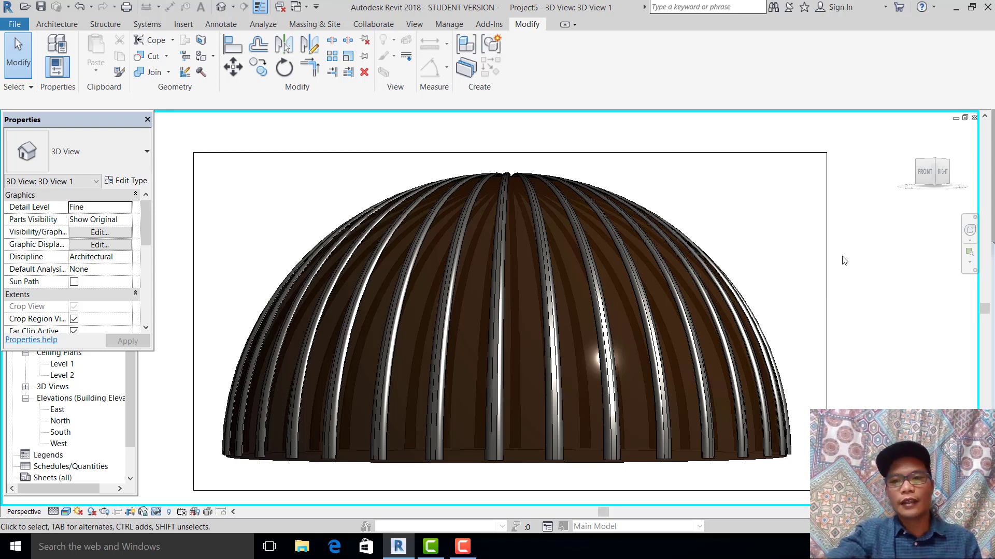
middle_click_drag(827, 253, 799, 249)
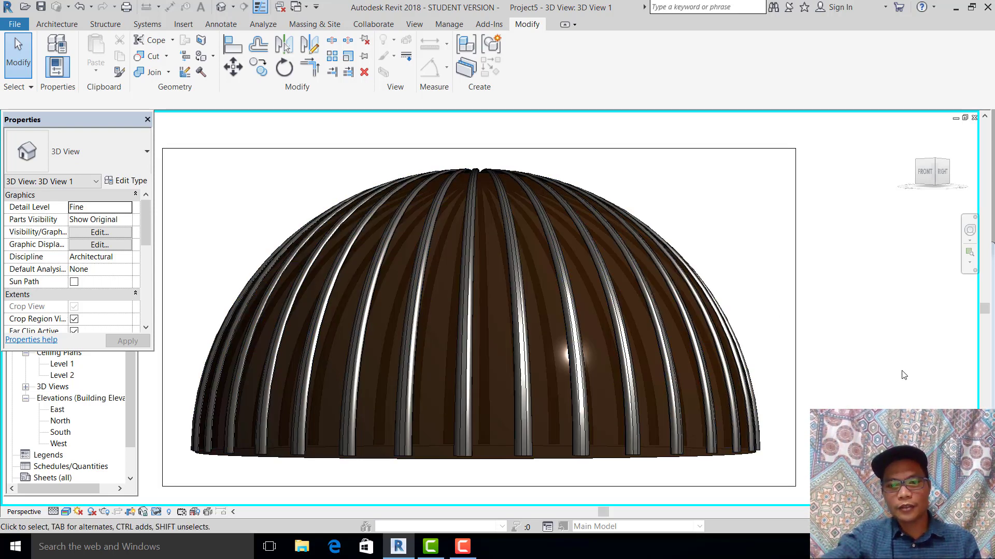
left_click(462, 546)
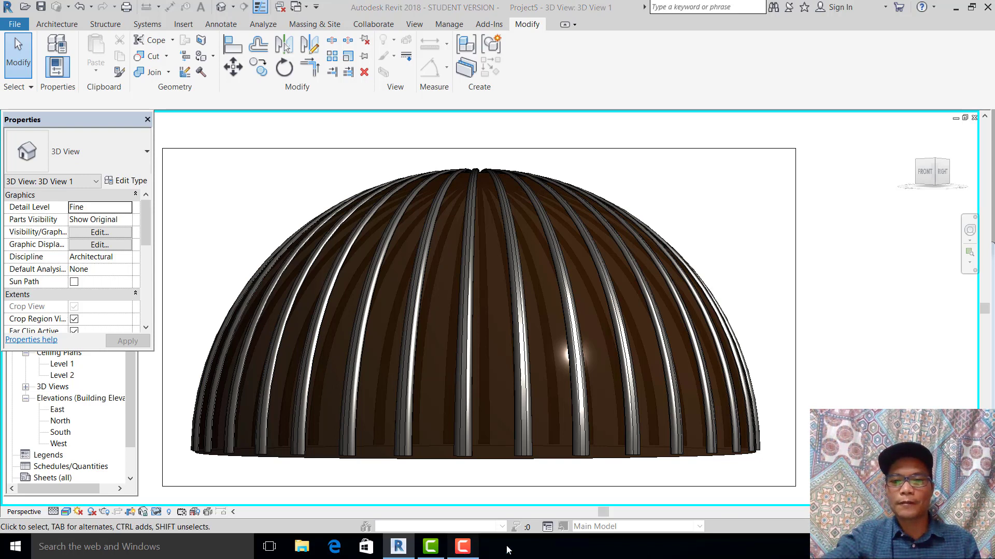